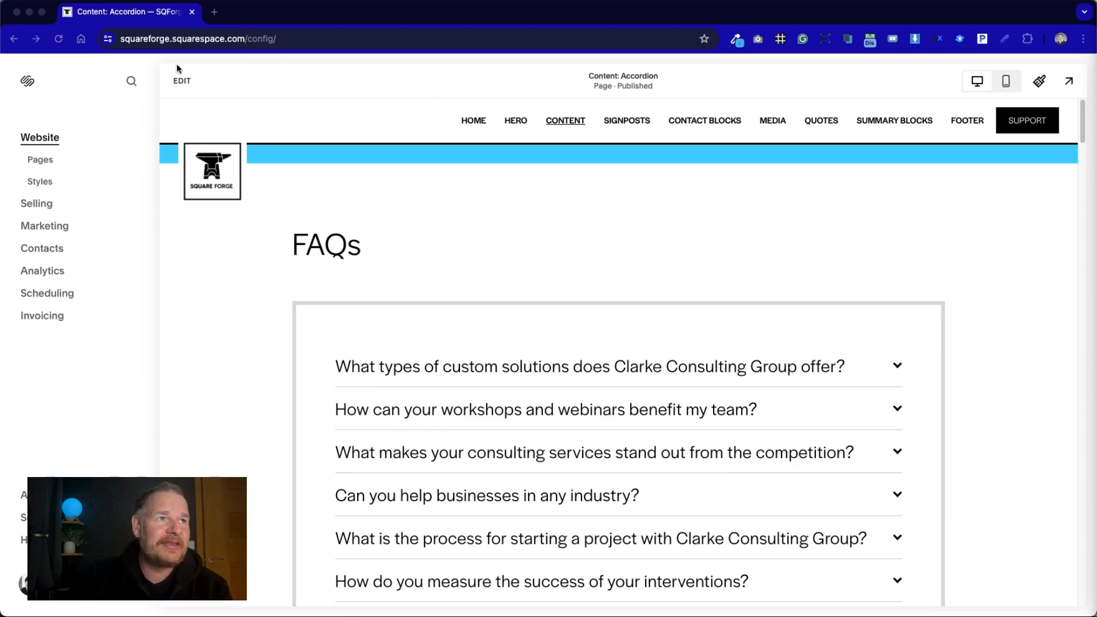
Open the Content: Accordion page for editing and add its first FAQs section, with the bordered accordion, to the saved sections
click(178, 81)
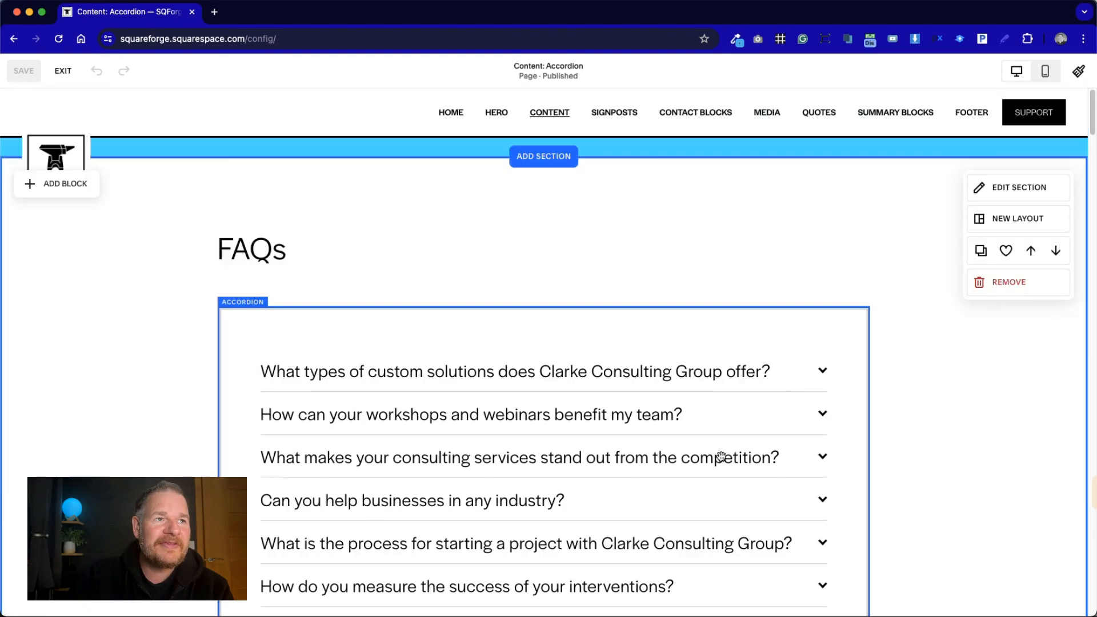
scroll(721, 455, down, 20)
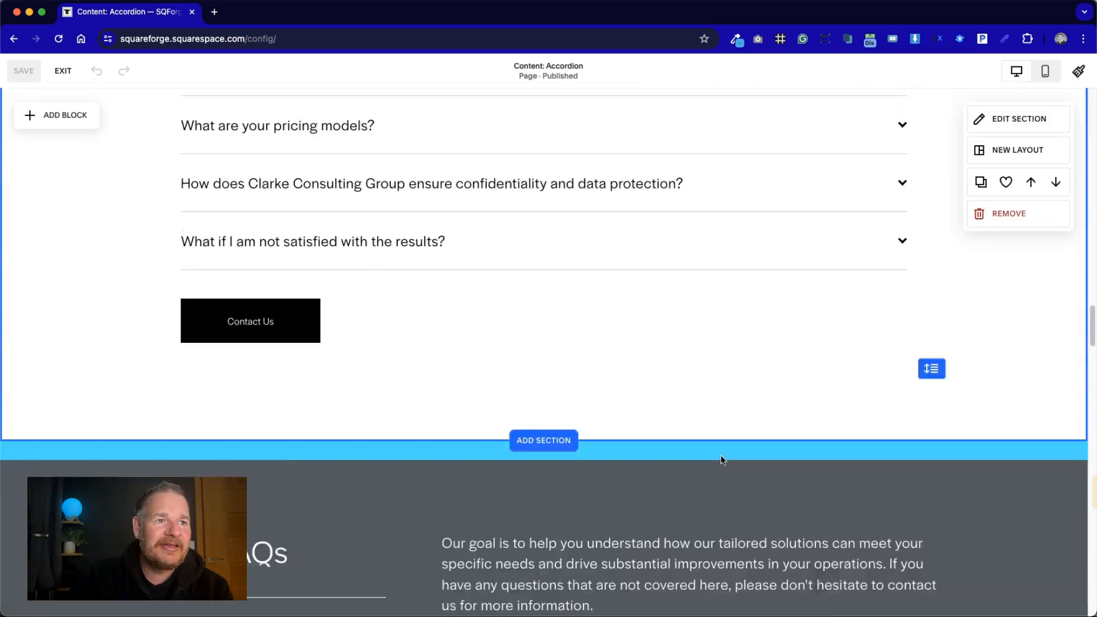
scroll(721, 455, down, 20)
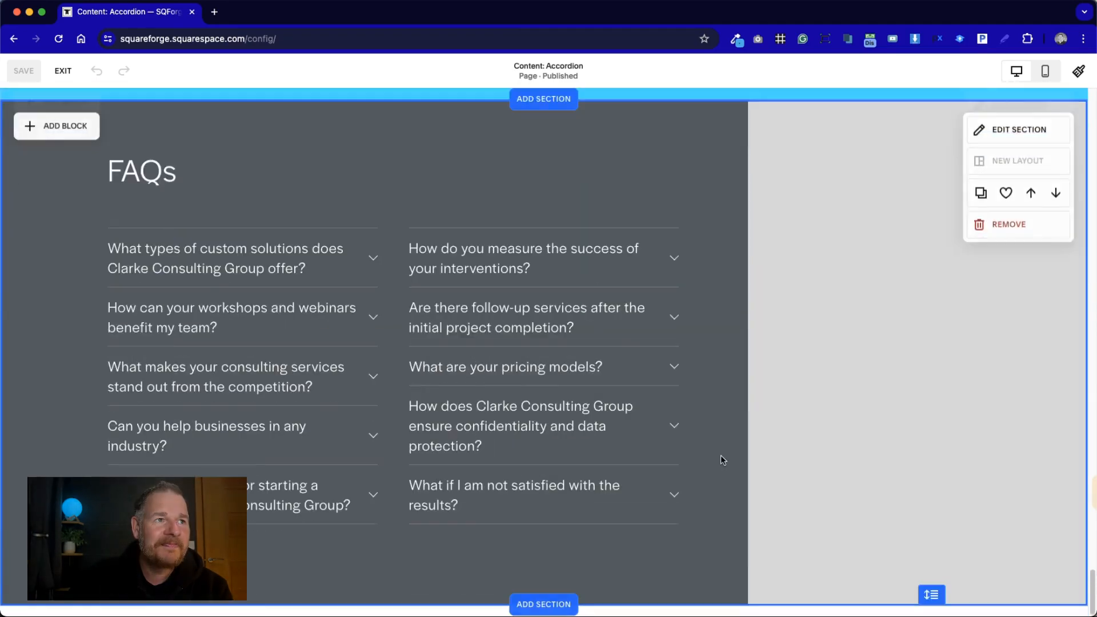
scroll(721, 455, down, 15)
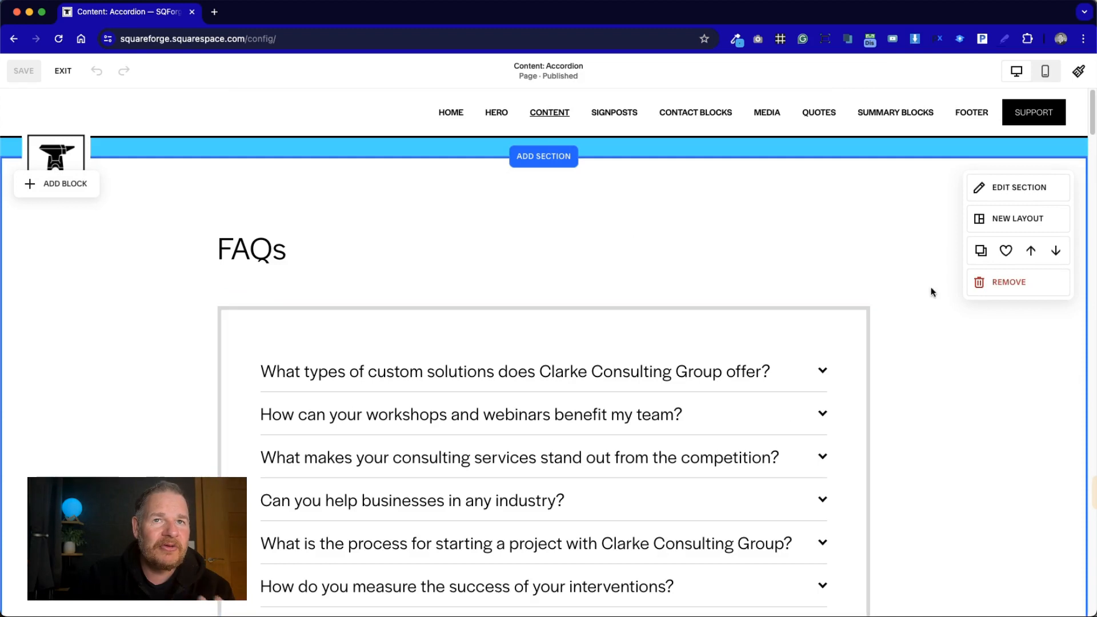
click(1001, 254)
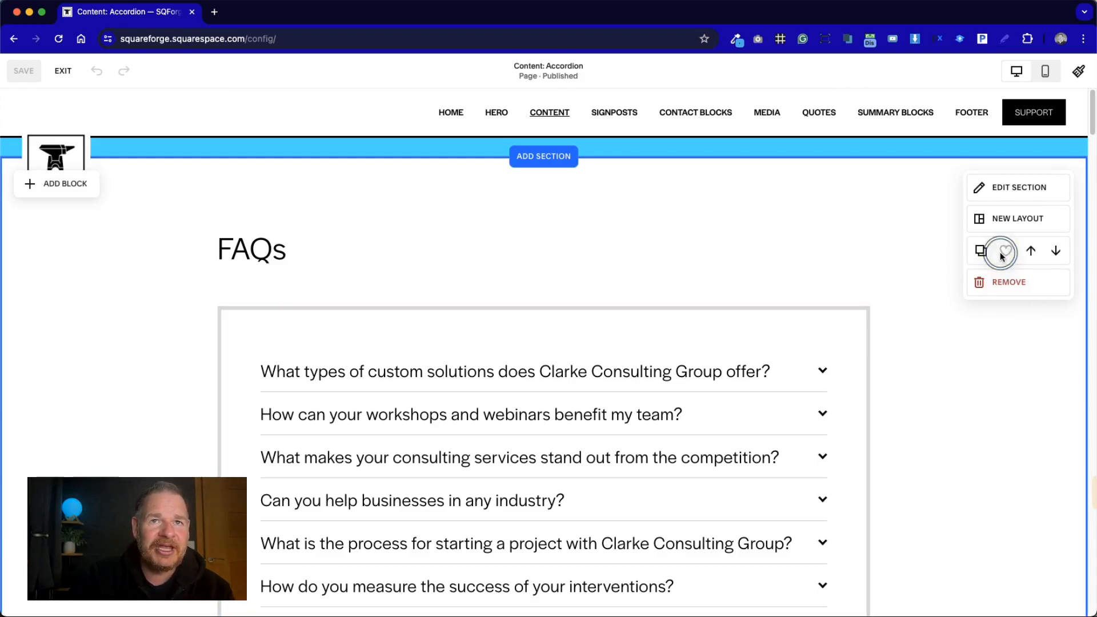
scroll(914, 375, down, 15)
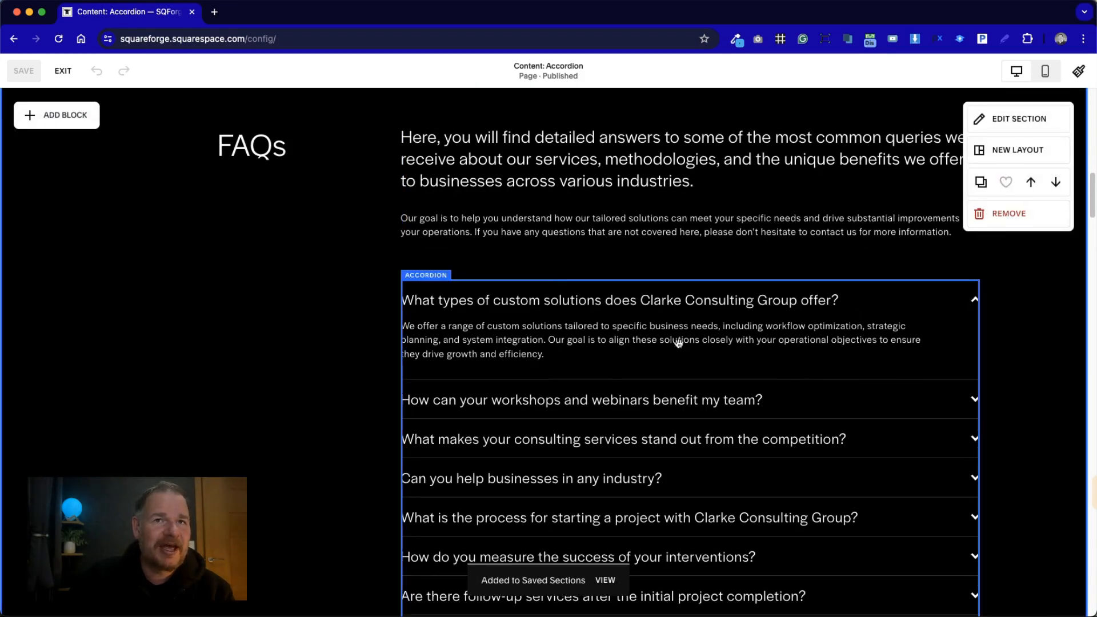
scroll(610, 377, up, 10)
scroll(610, 378, up, 5)
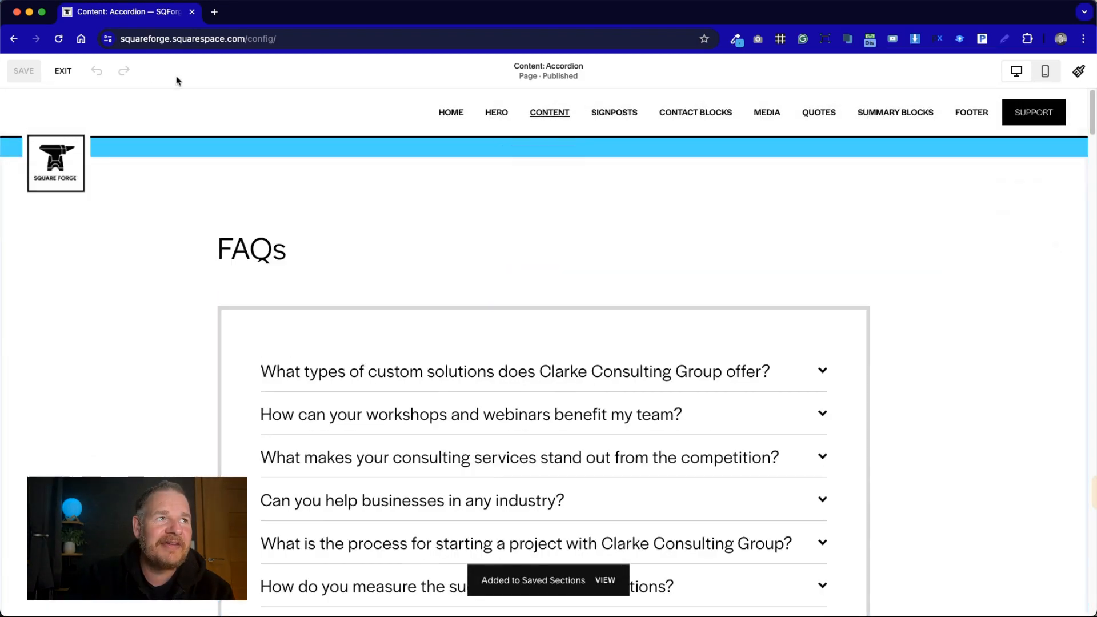
Exit the current page's editor and open the unlinked Playground page for editing
click(63, 71)
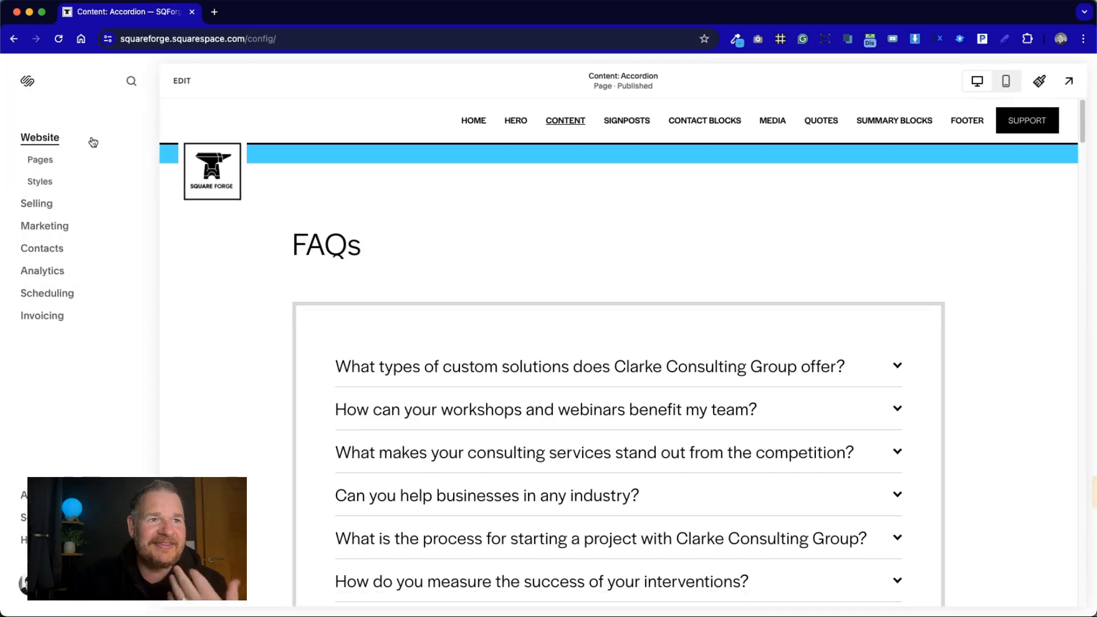
click(40, 160)
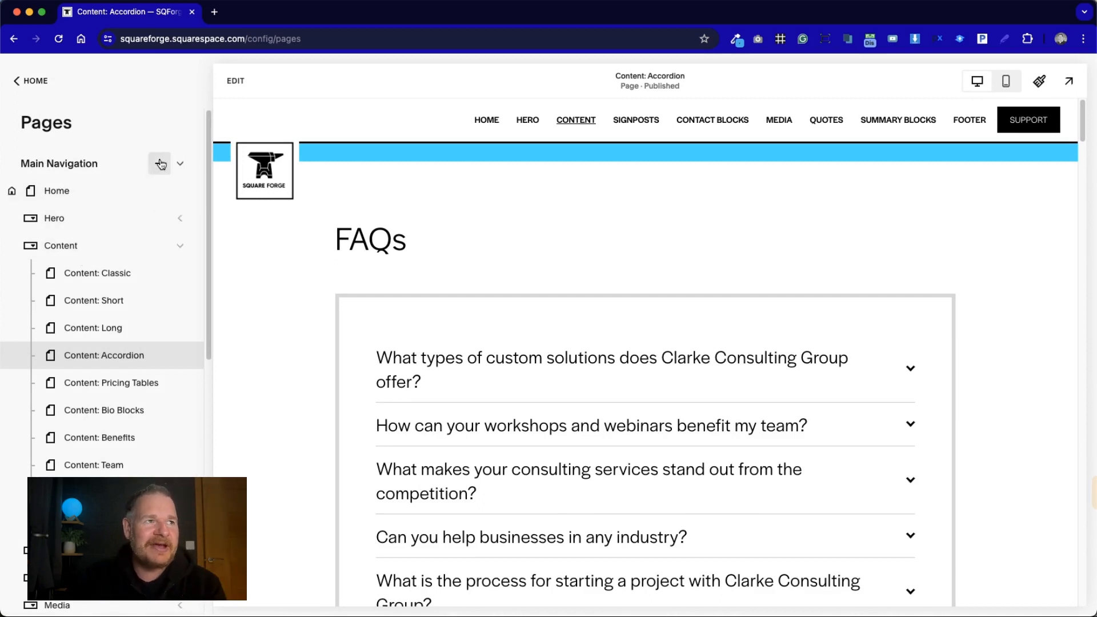
scroll(117, 287, down, 10)
click(63, 412)
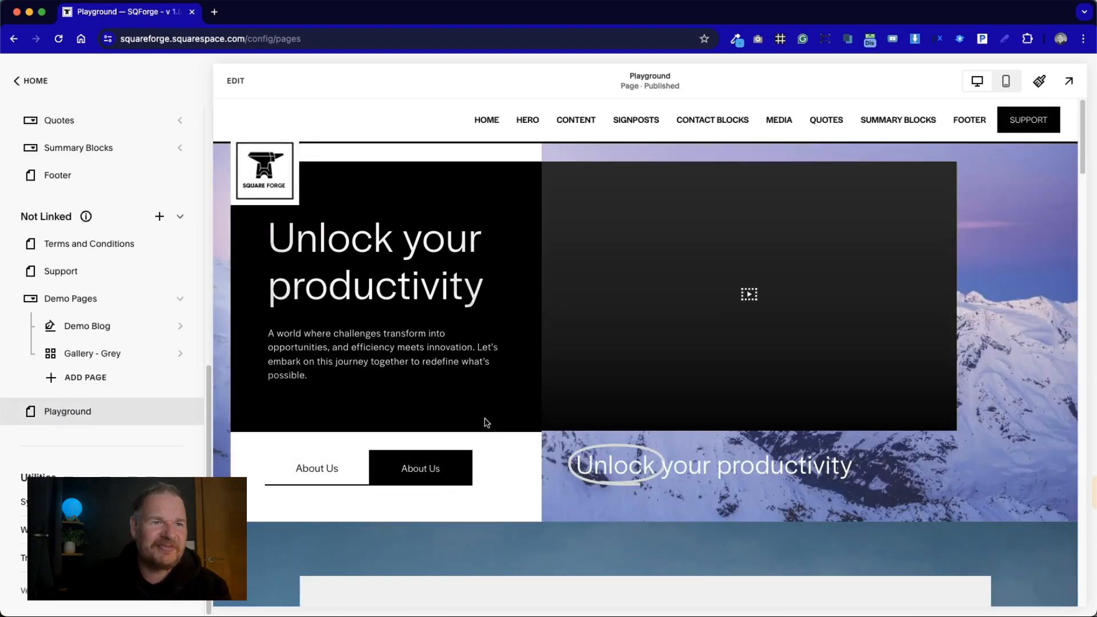
scroll(484, 419, down, 20)
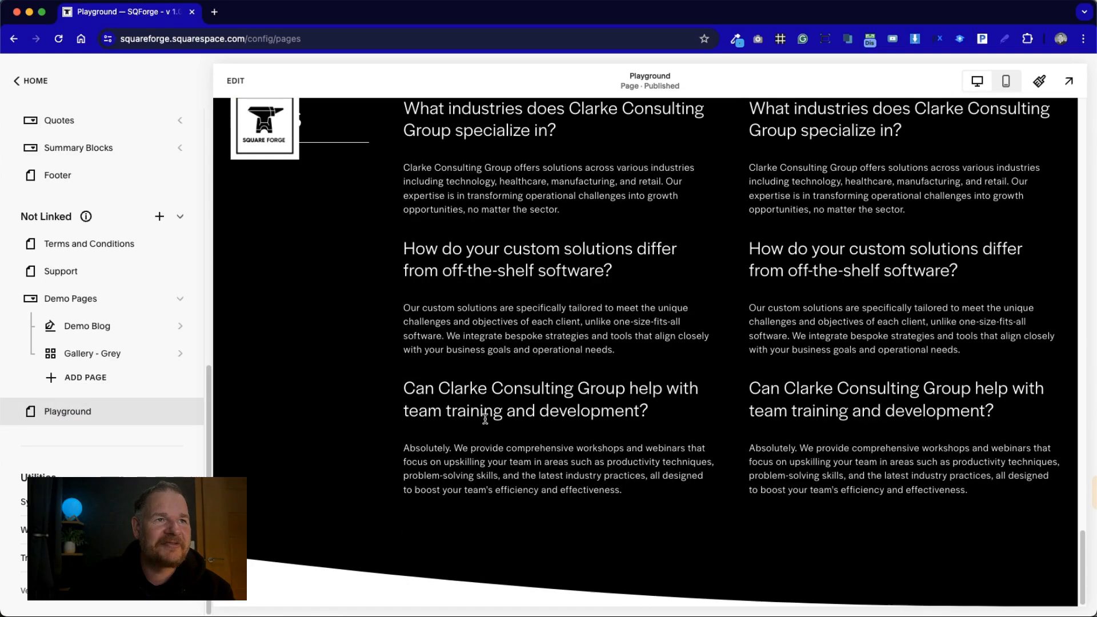
click(239, 81)
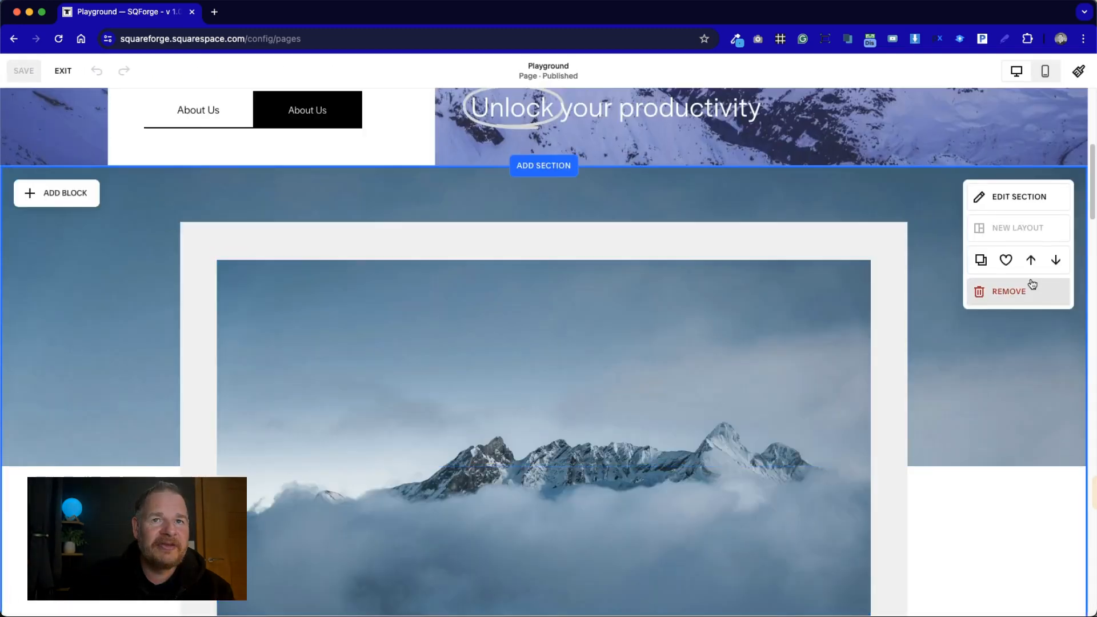
Remove every section from the Playground page, finishing with the "Unlock your productivity" hero section
click(1031, 286)
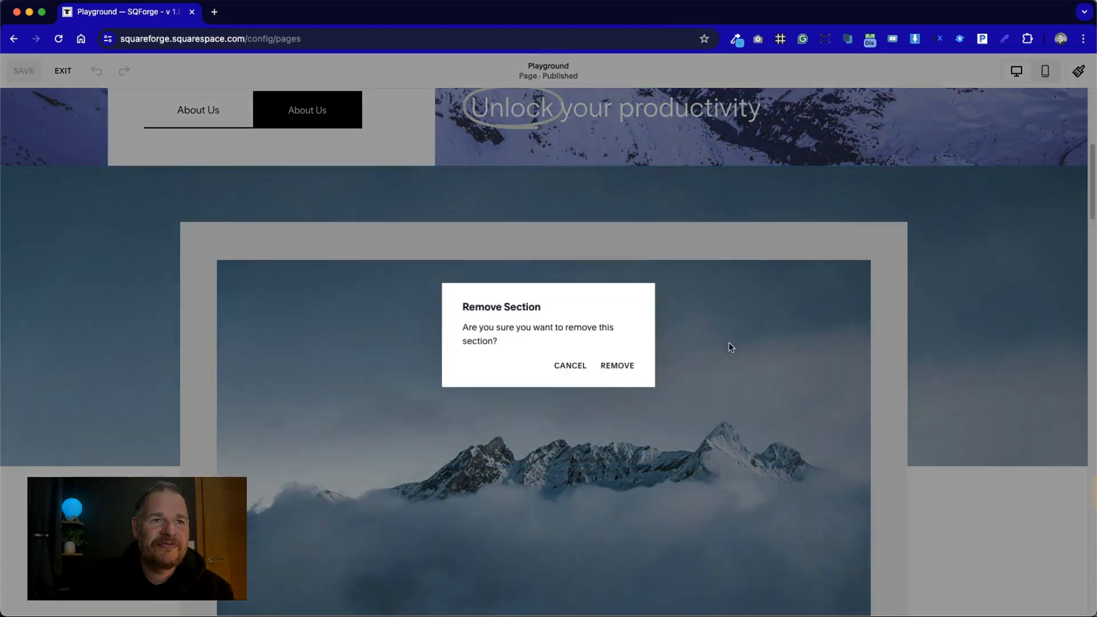
click(630, 367)
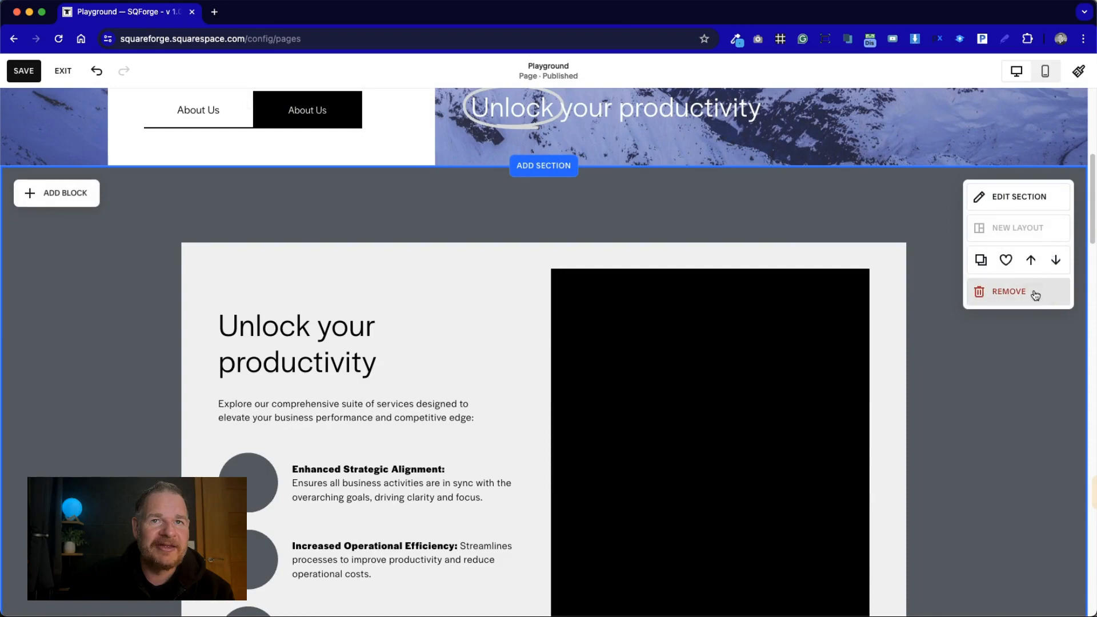
click(1031, 294)
click(622, 368)
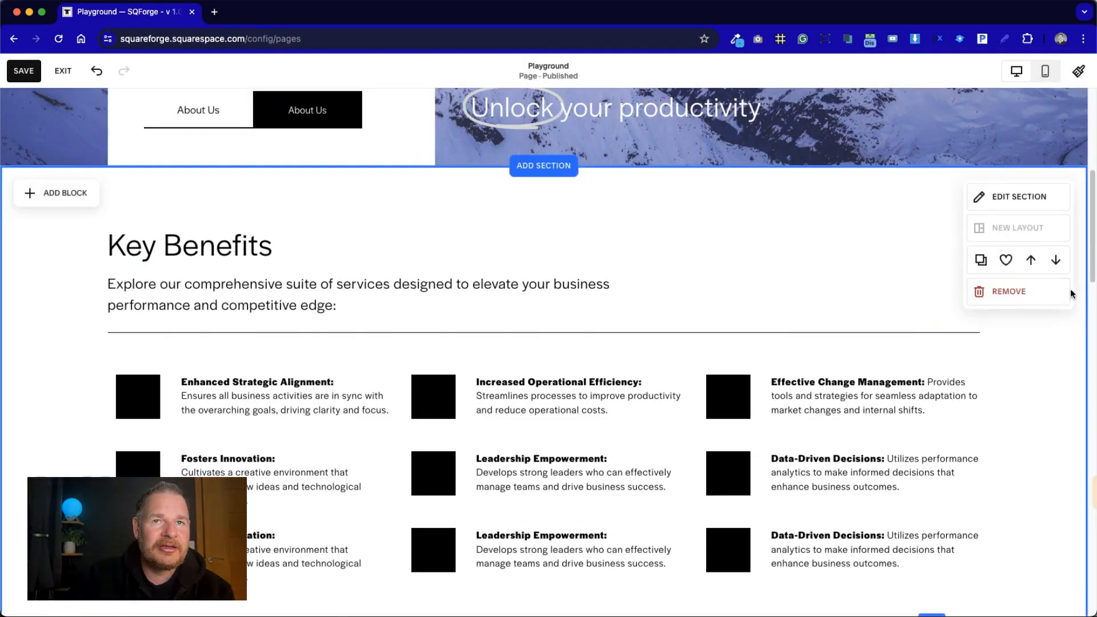
click(1028, 289)
click(619, 365)
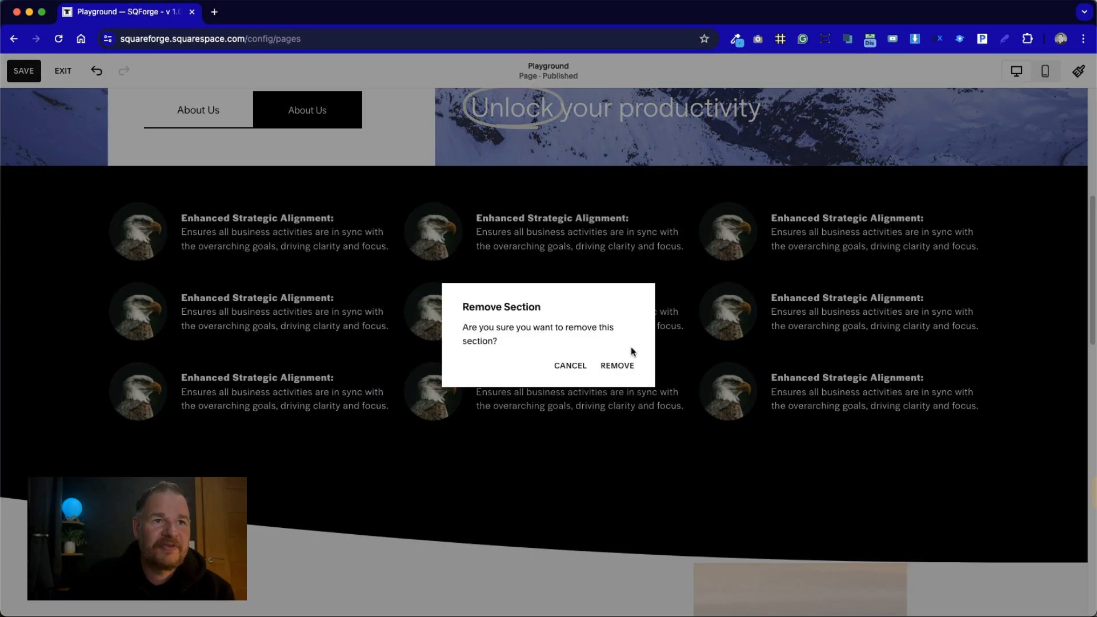
click(619, 366)
click(1005, 292)
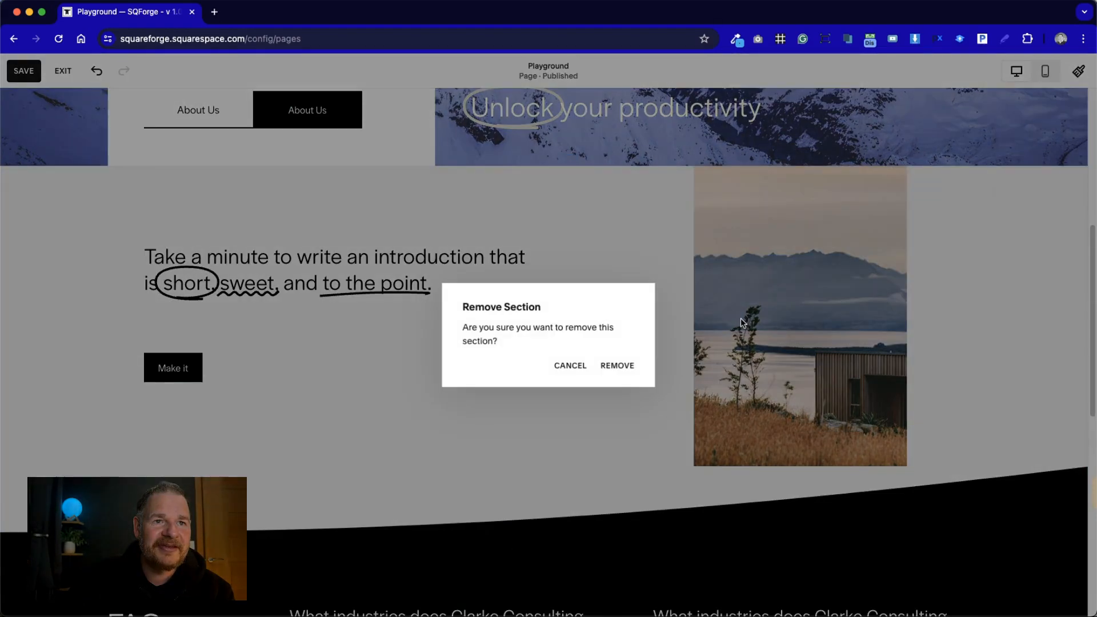
click(629, 367)
click(1017, 291)
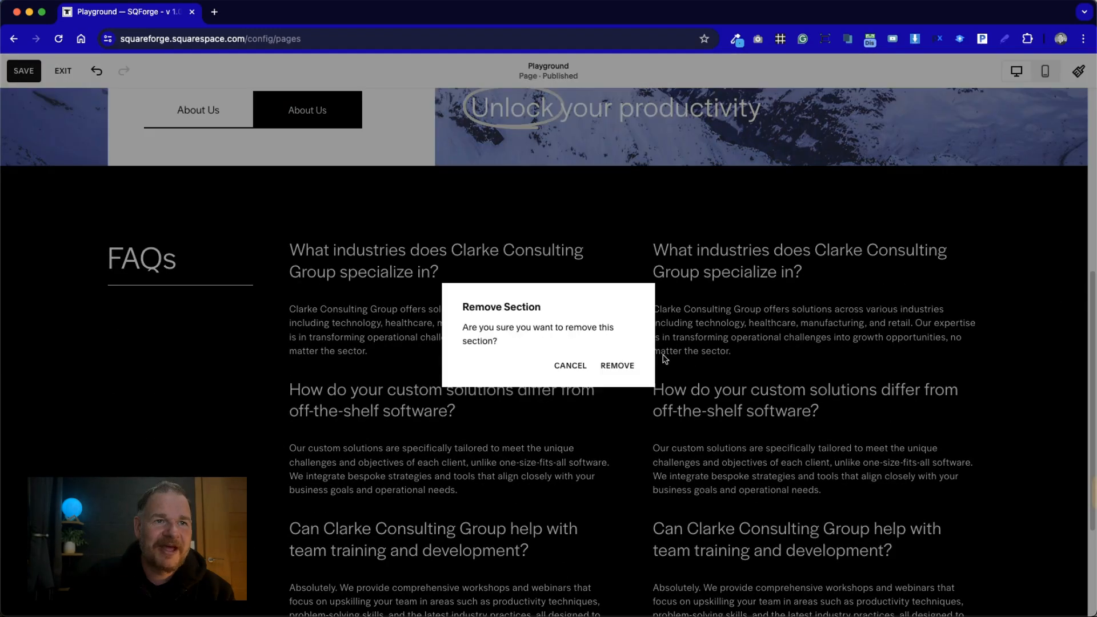
click(628, 367)
mouse_move(920, 358)
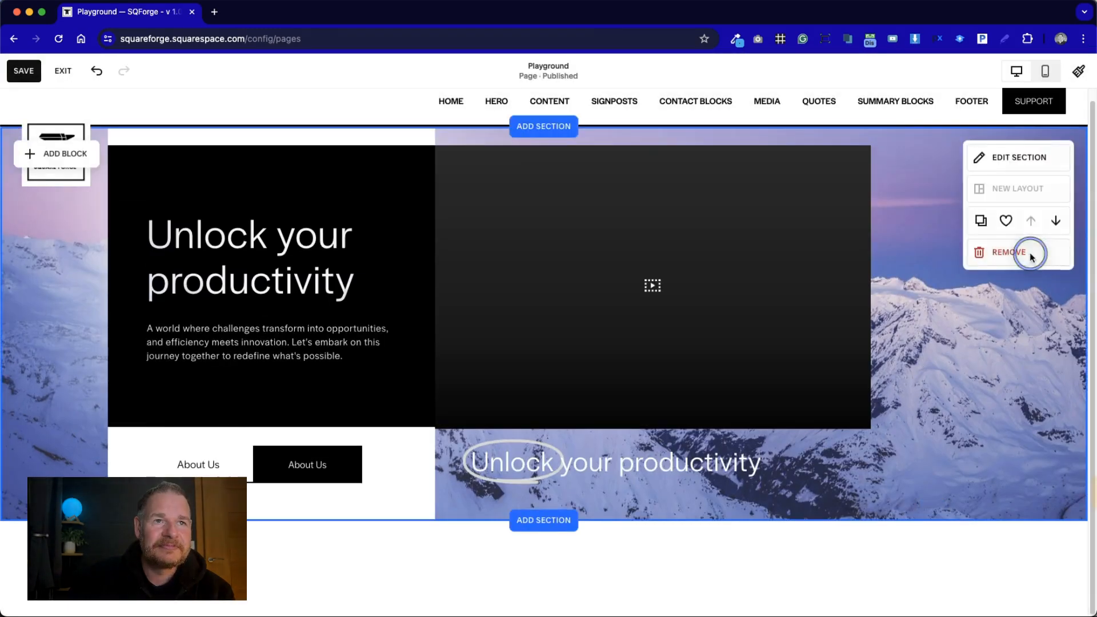
click(1026, 249)
click(631, 368)
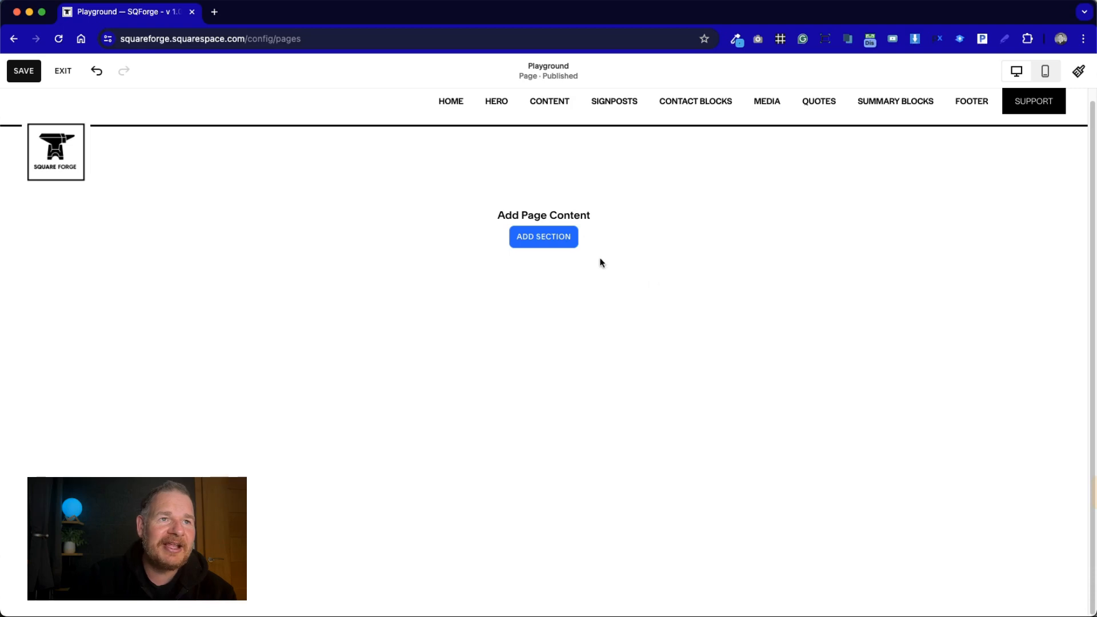
Add the saved white FAQs section with the bordered accordion to the empty page, and the saved black FAQs section below it
click(563, 237)
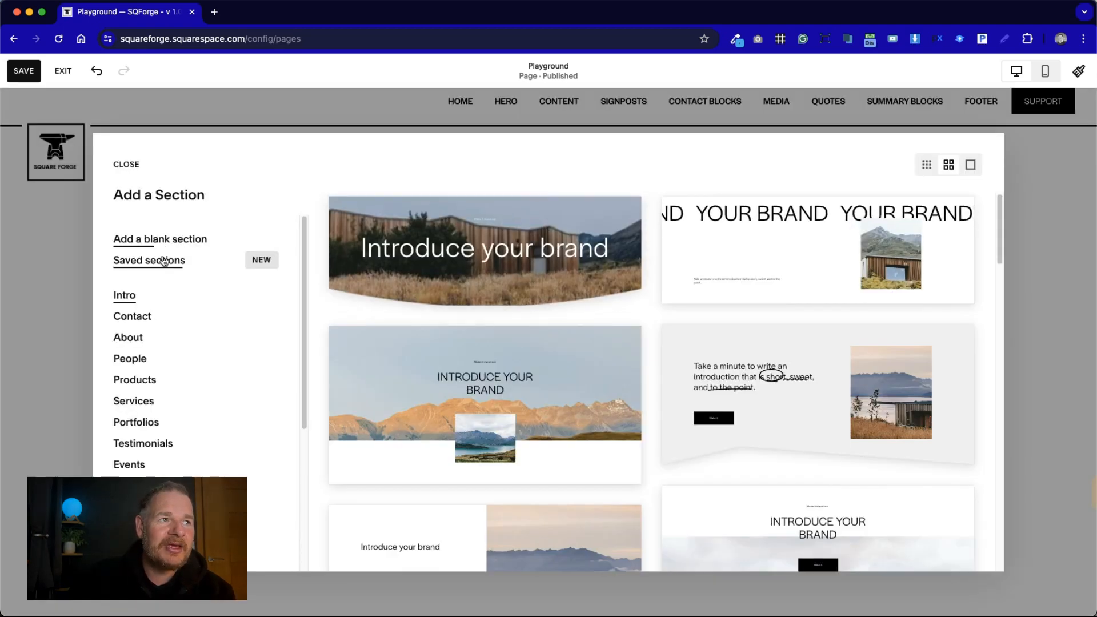
click(140, 338)
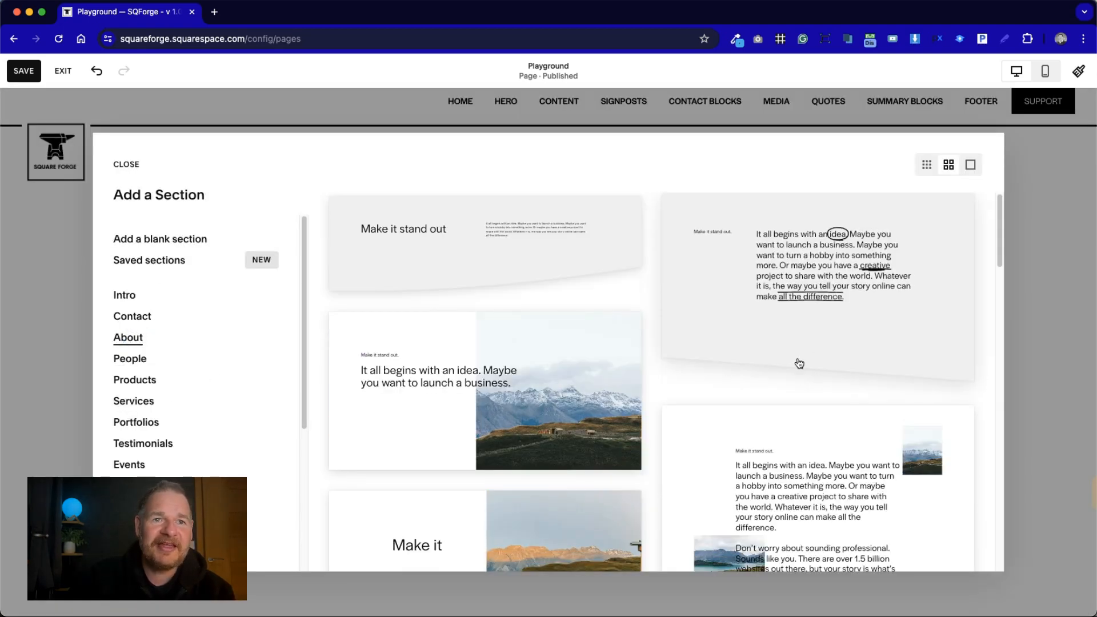
scroll(791, 375, down, 20)
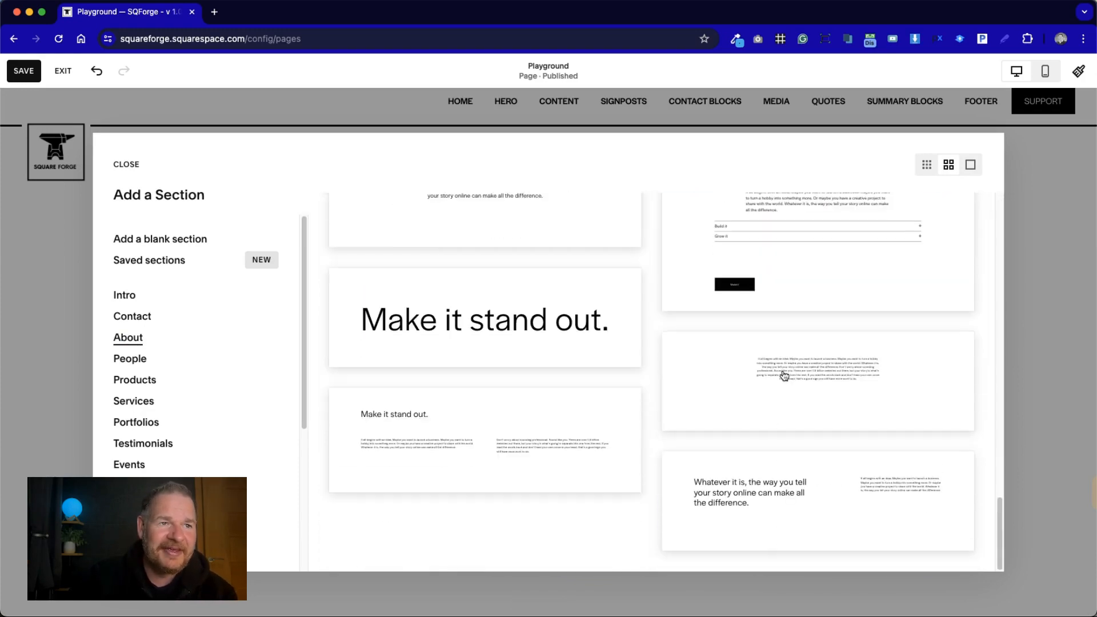
scroll(784, 376, up, 20)
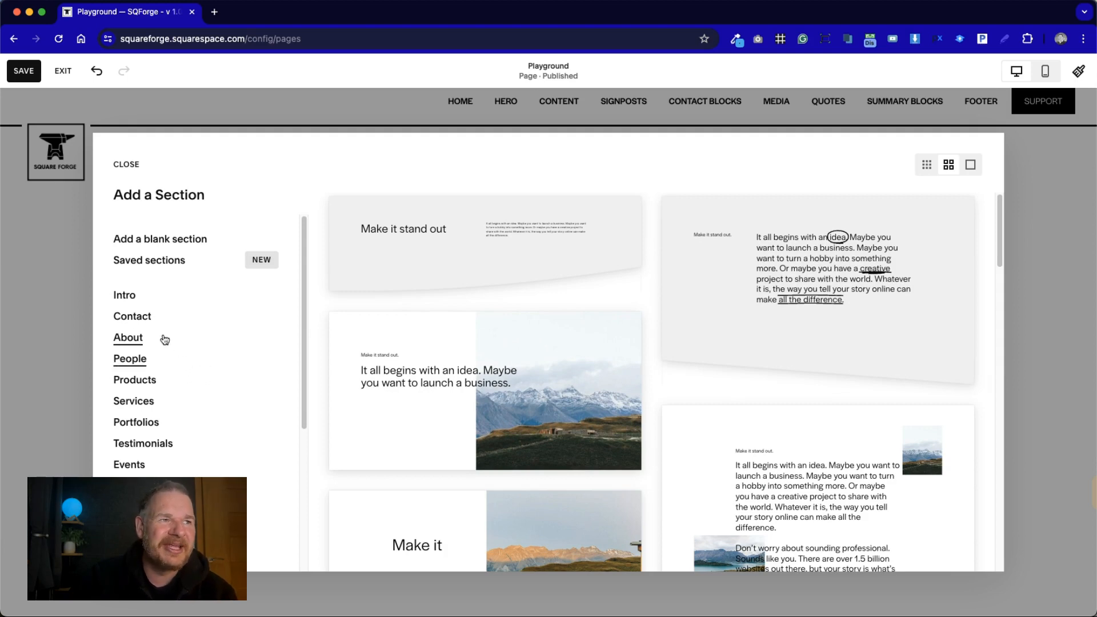
click(152, 264)
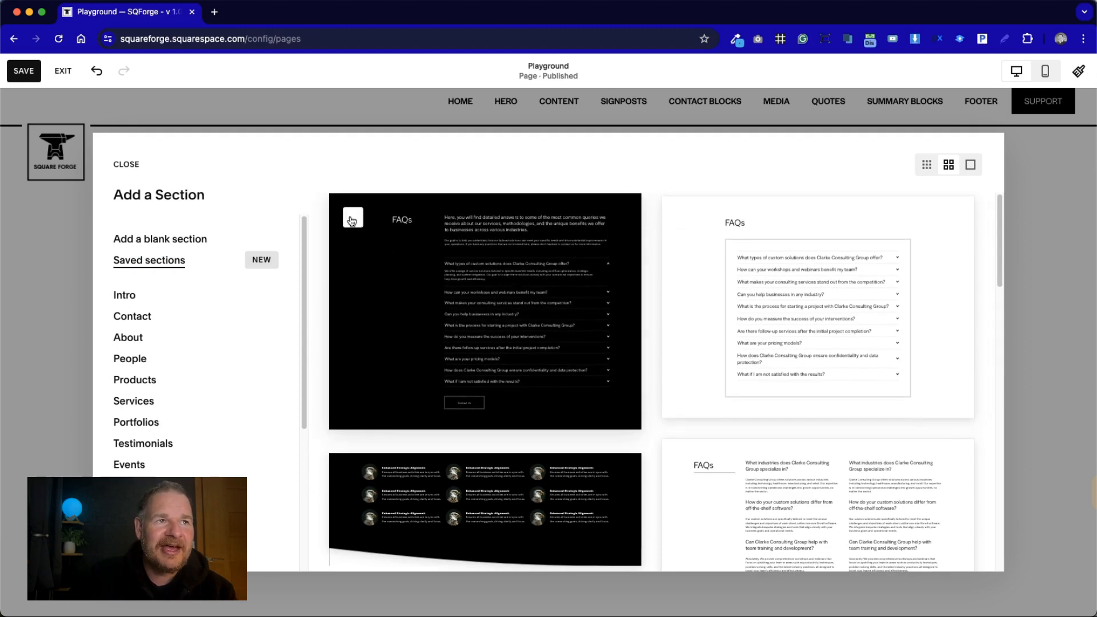
click(778, 301)
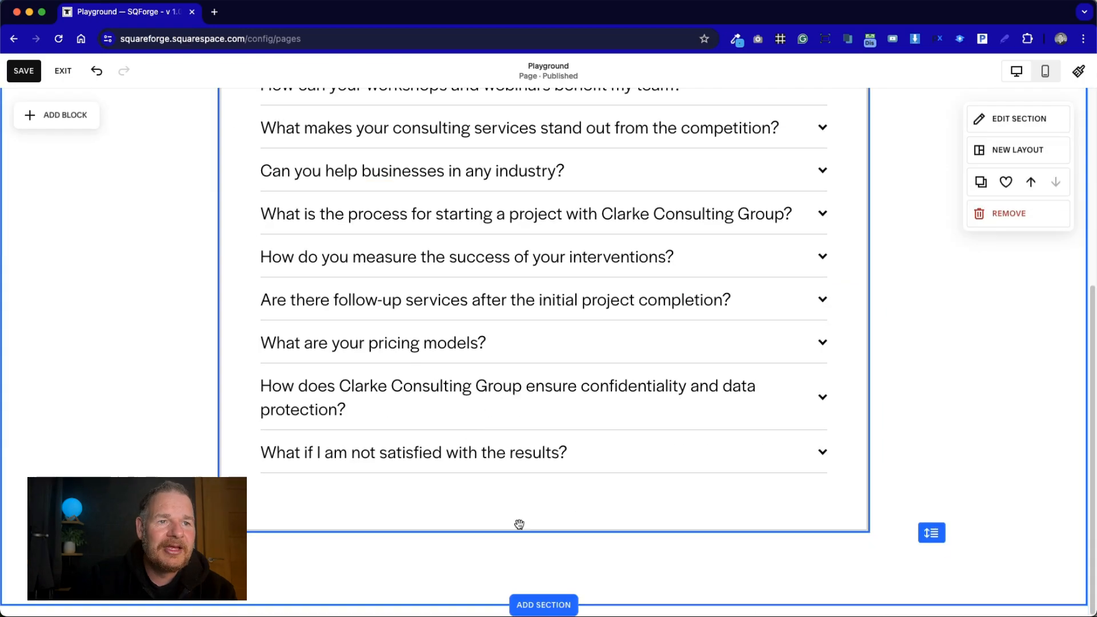
click(543, 604)
click(478, 303)
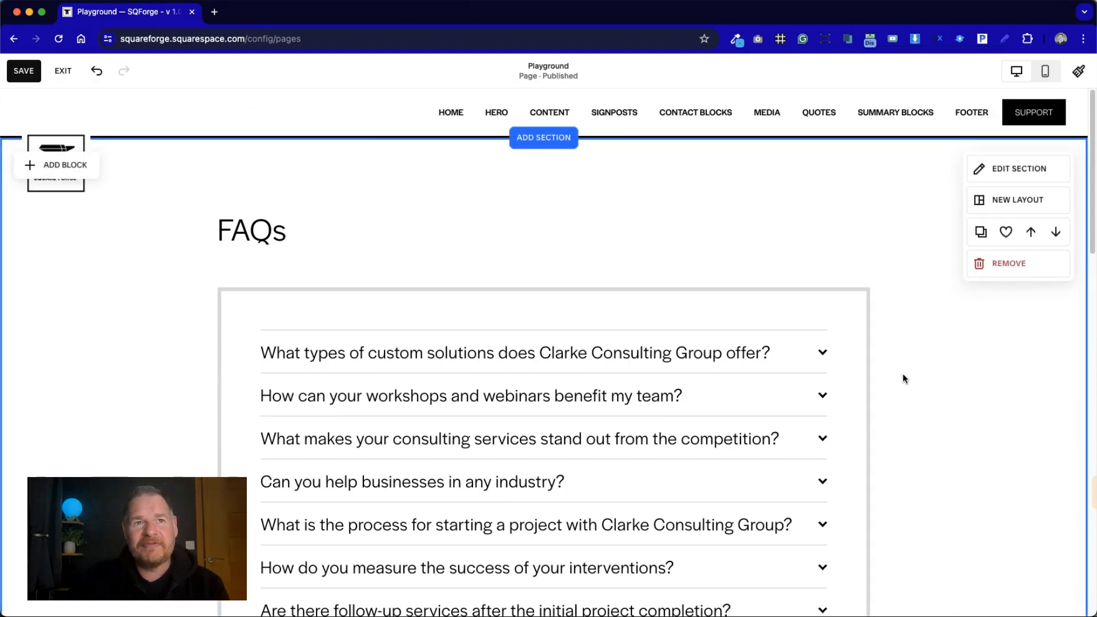
Delete the last three questions from the white section's accordion: the ones on pricing models, confidentiality and unsatisfactory results
scroll(904, 378, down, 5)
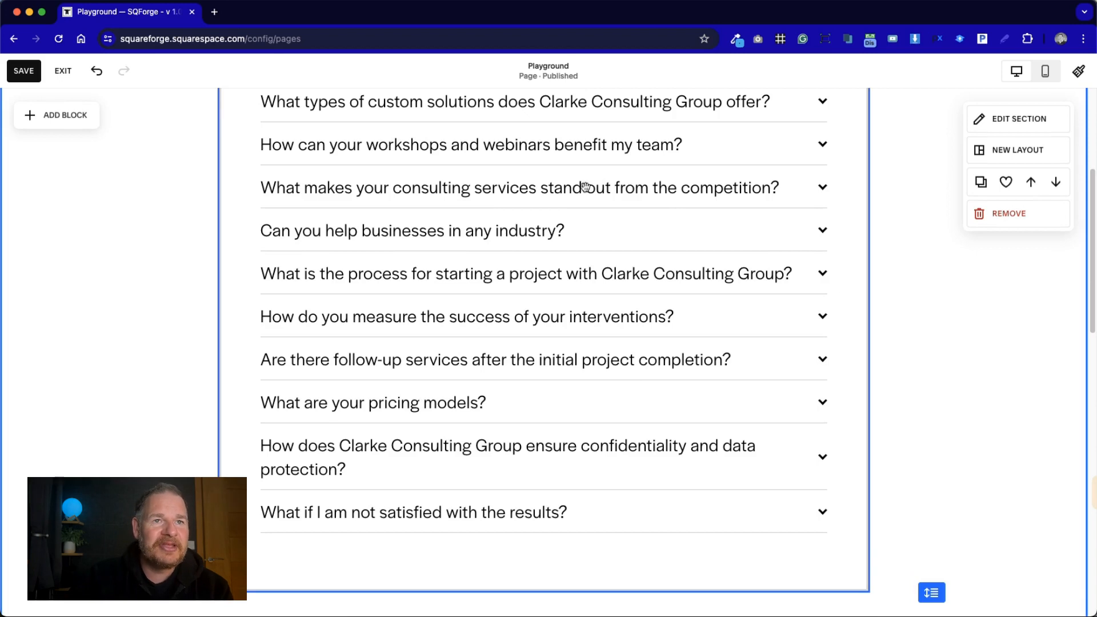
double_click(576, 326)
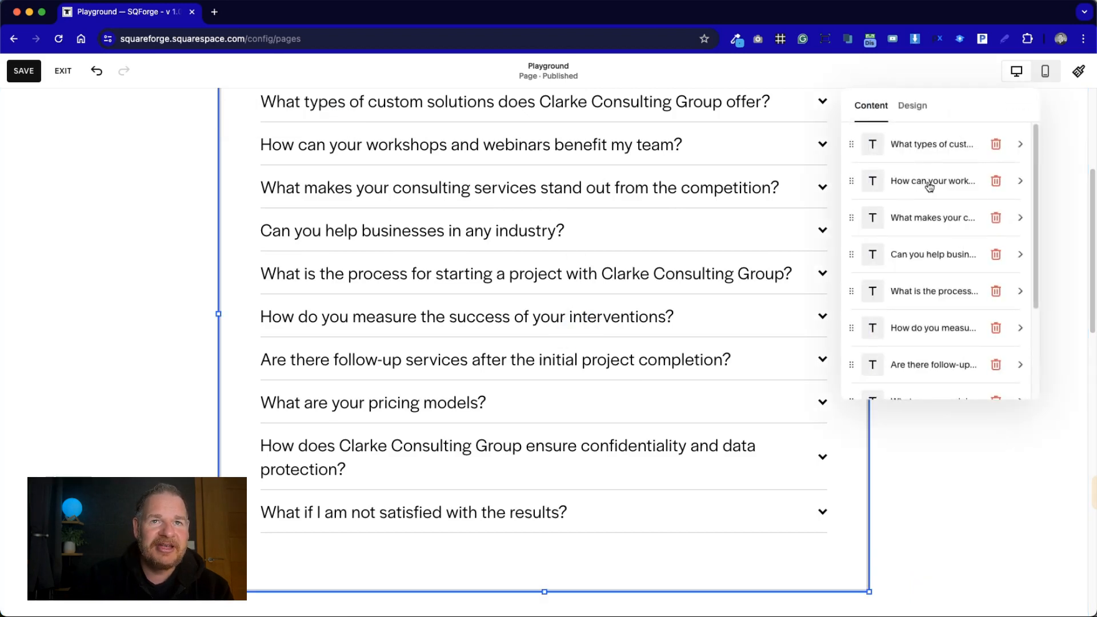
scroll(931, 197, down, 4)
scroll(939, 228, up, 4)
scroll(936, 279, down, 4)
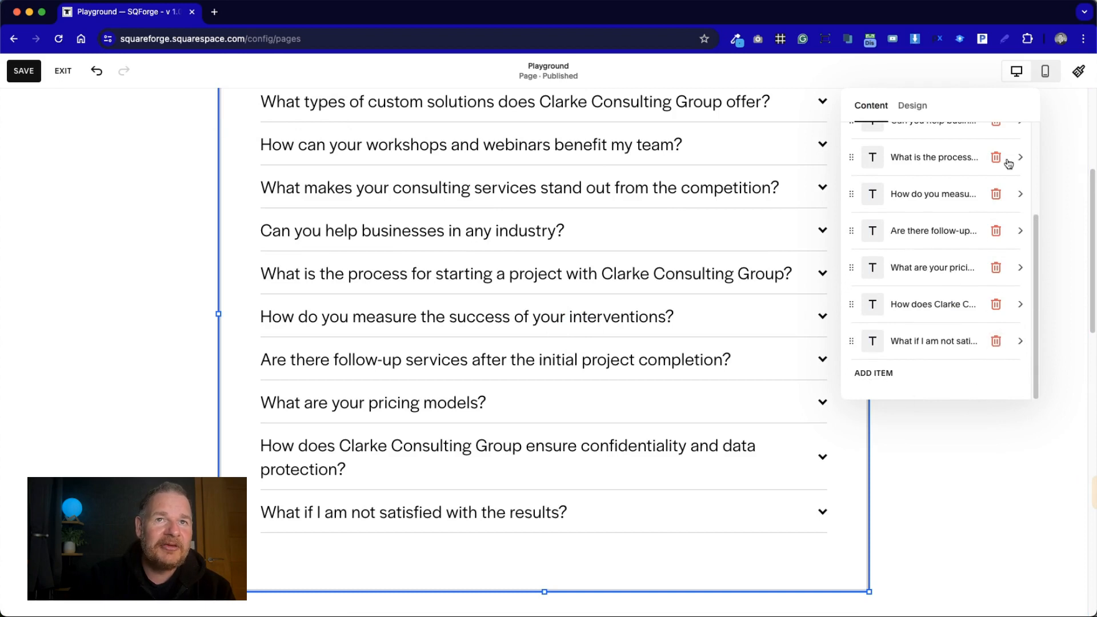
scroll(959, 250, up, 4)
scroll(962, 254, down, 4)
click(994, 341)
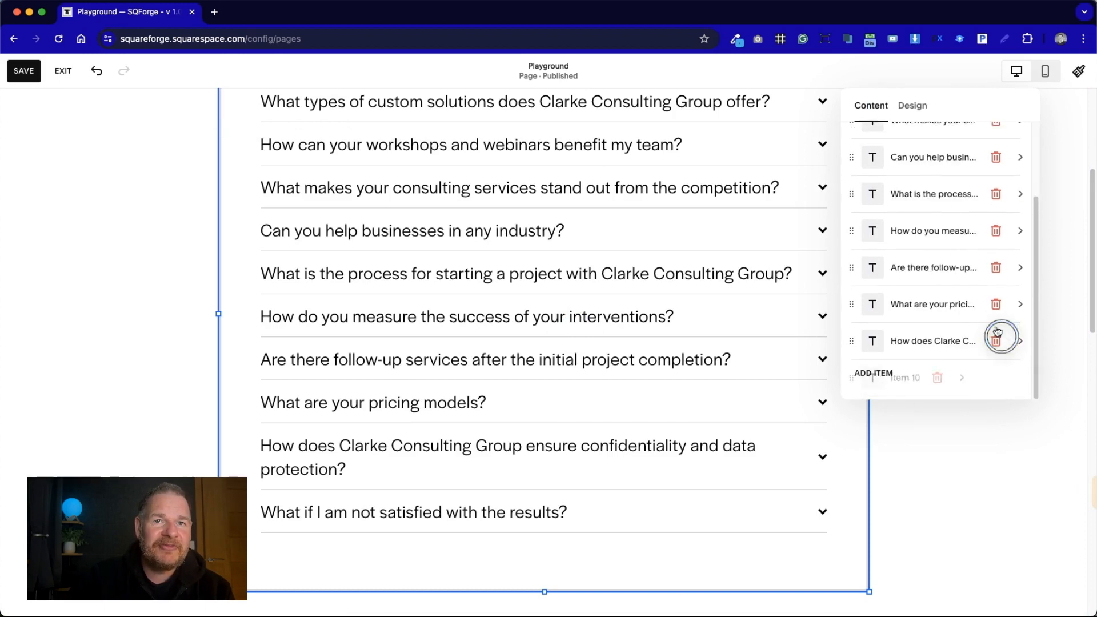
click(996, 338)
click(995, 341)
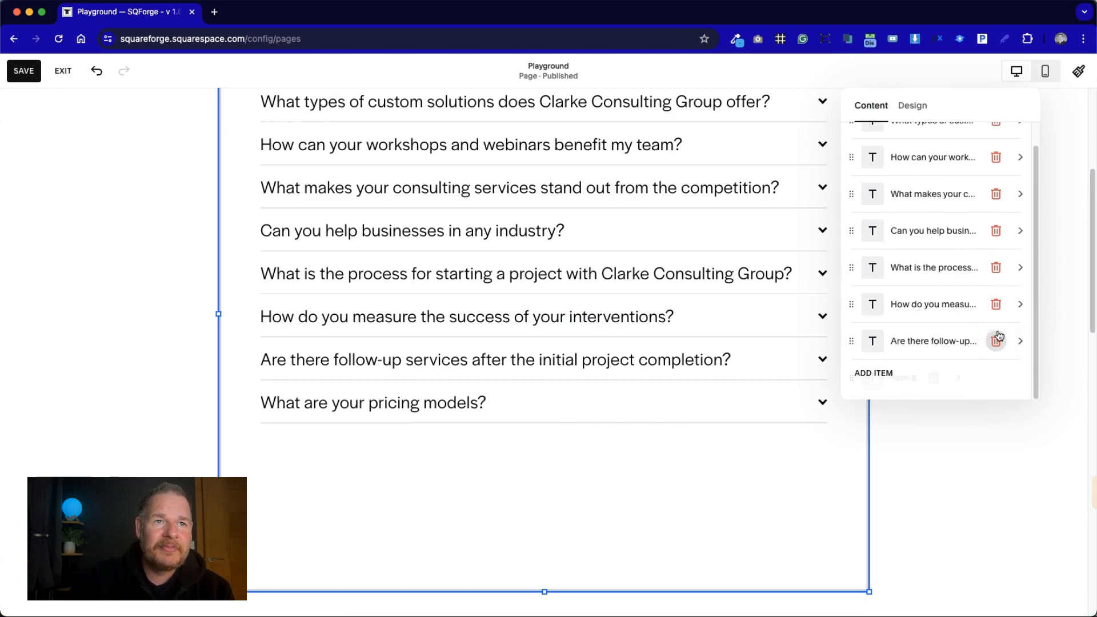
click(169, 340)
Shorten the white section's accordion block by raising its lower edge to just below the last remaining question
scroll(171, 340, up, 3)
scroll(448, 412, down, 2)
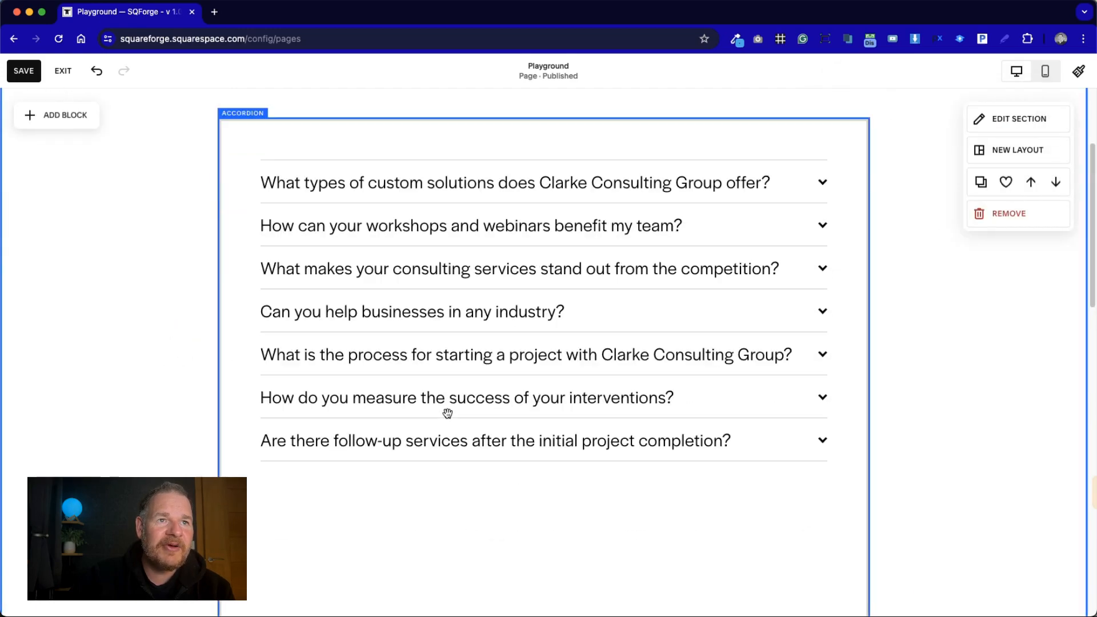
click(656, 556)
scroll(639, 530, down, 12)
scroll(640, 528, up, 9)
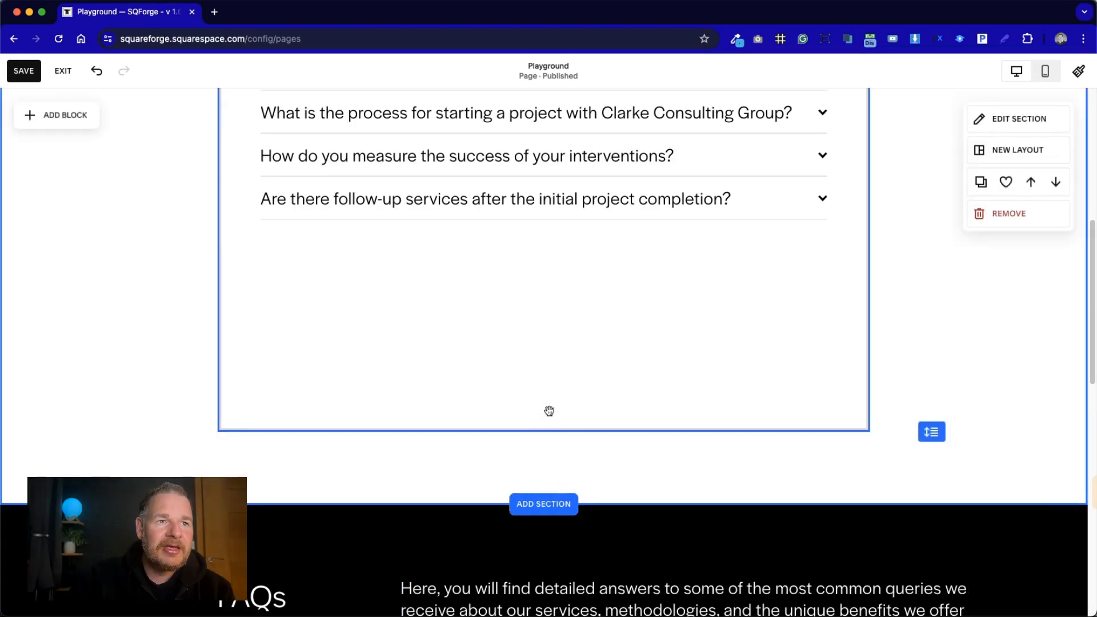
click(545, 428)
drag(545, 432, 552, 216)
click(695, 392)
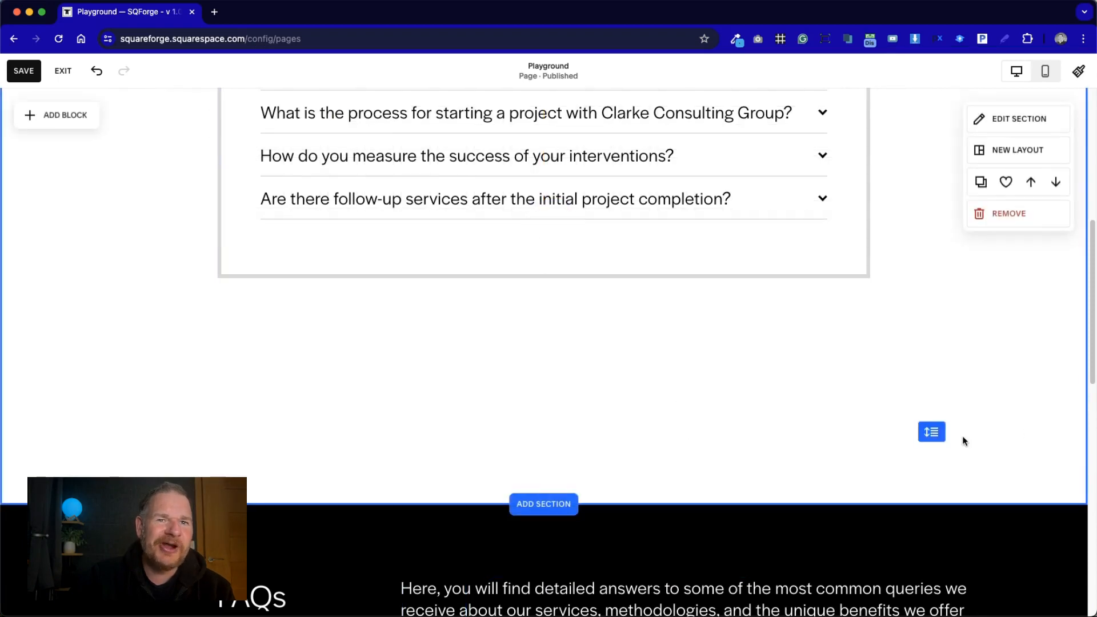
Shorten the white FAQs section by raising its lower edge to close up the empty space under the accordion
drag(940, 433, 934, 302)
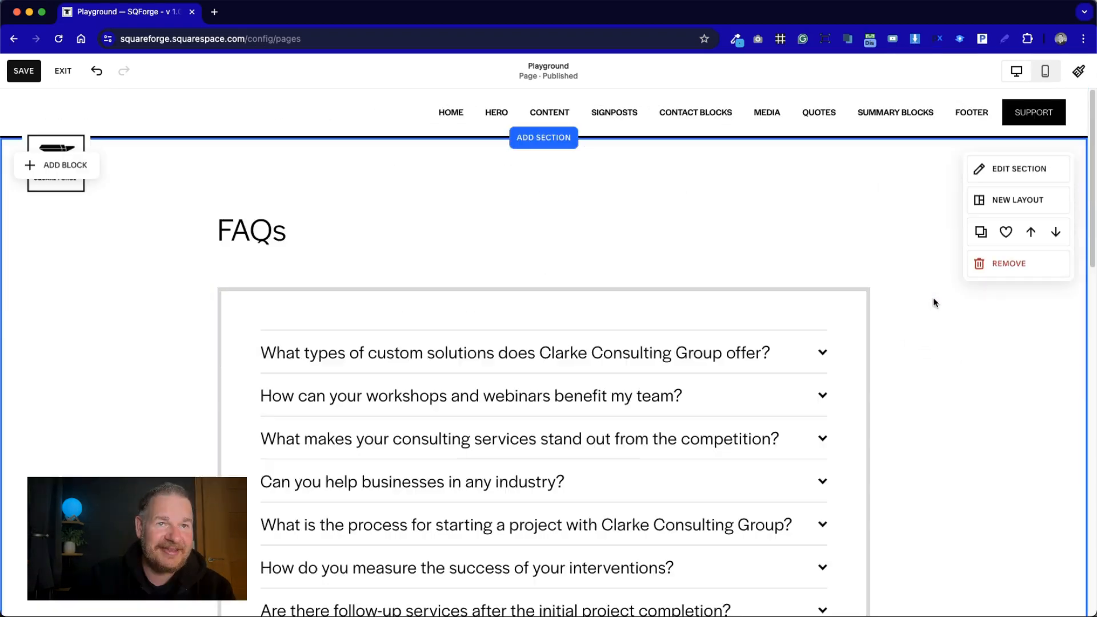
scroll(918, 315, down, 5)
scroll(917, 315, up, 4)
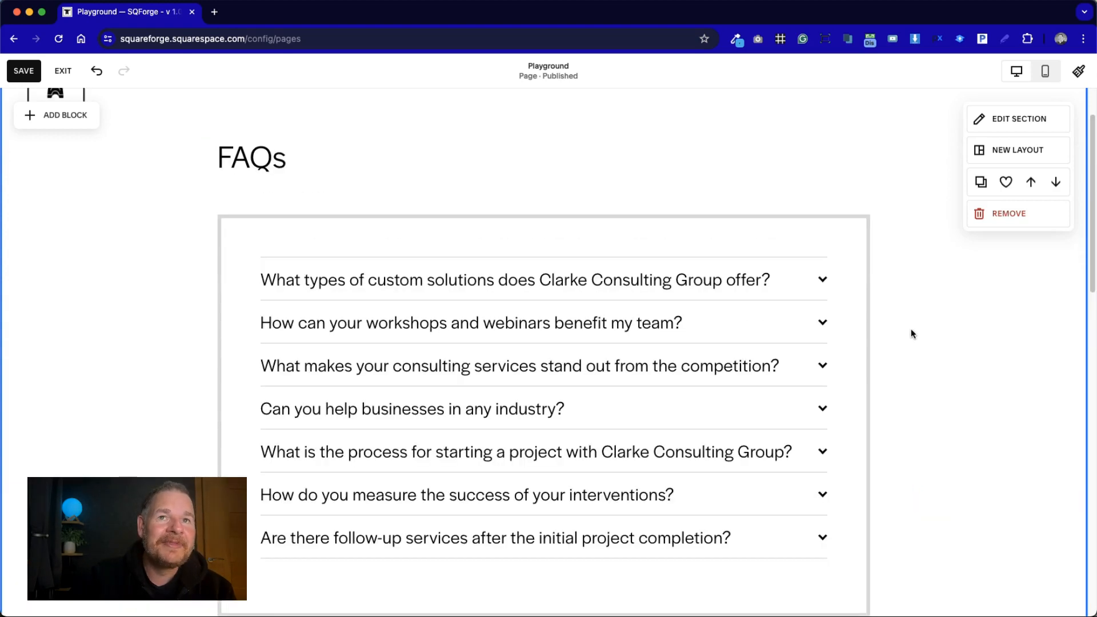
scroll(910, 328, up, 1)
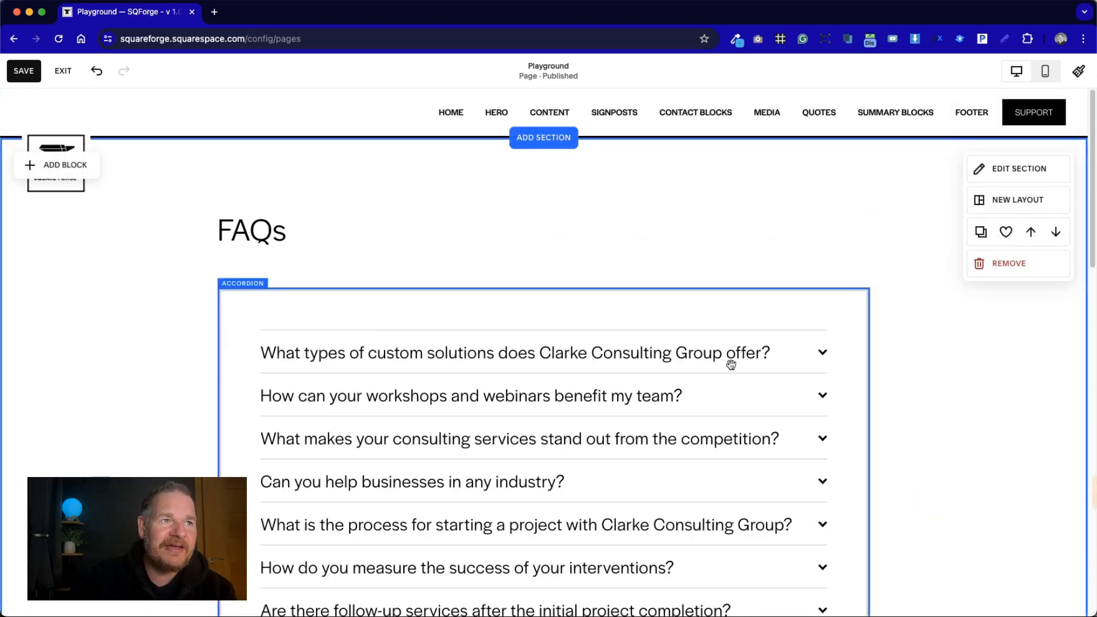
Try the Bright 1 color theme on the white FAQs section, and settle on the Dark 2 theme
click(1007, 176)
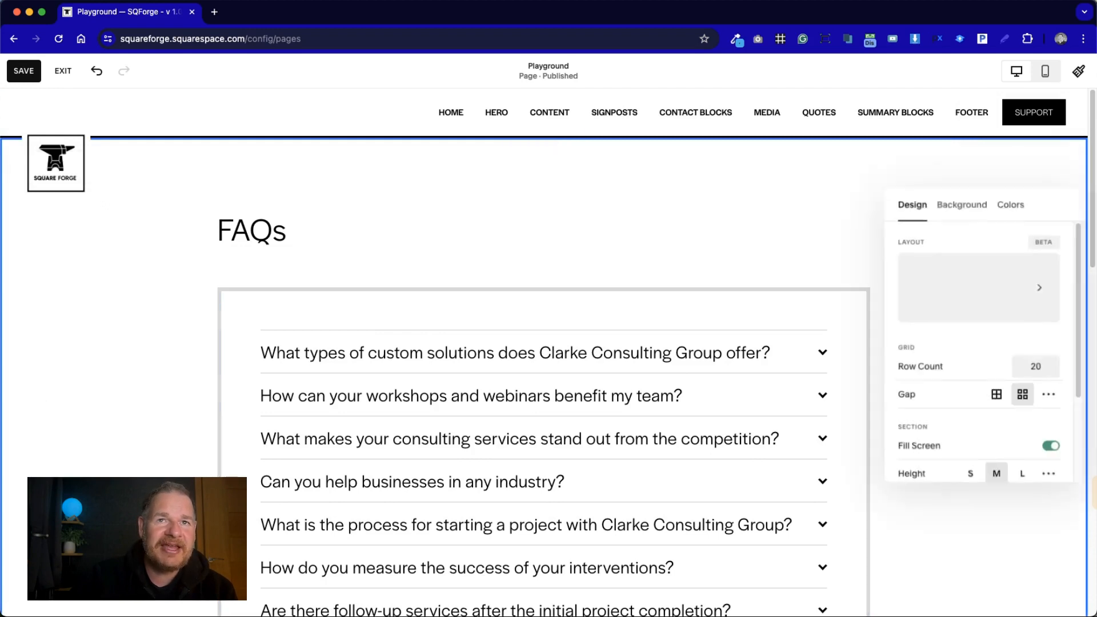
click(1014, 206)
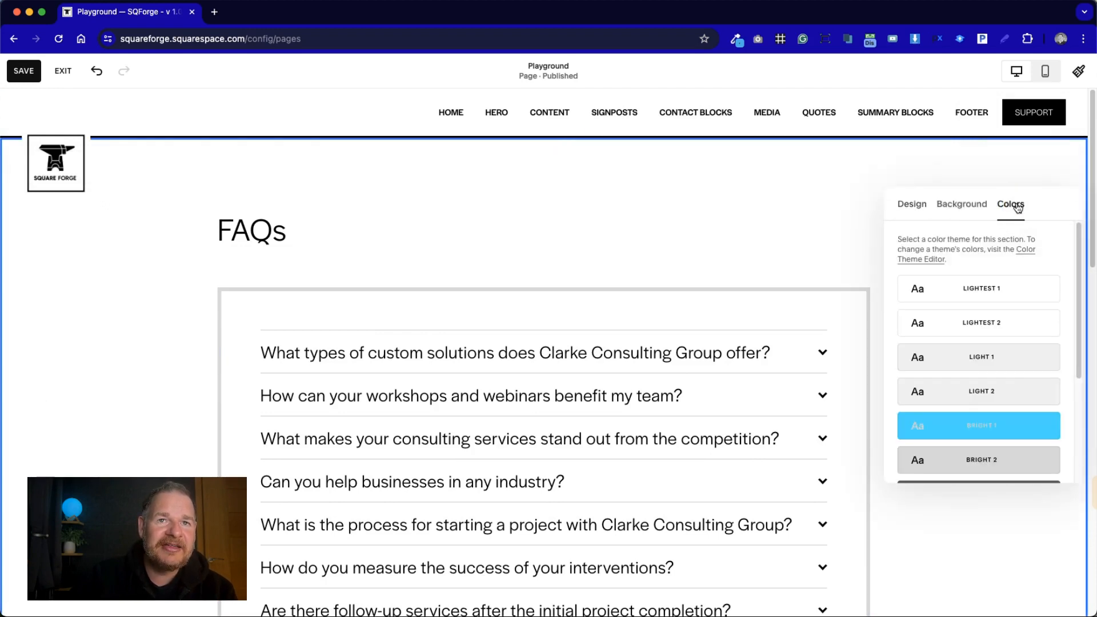
scroll(1019, 371, down, 3)
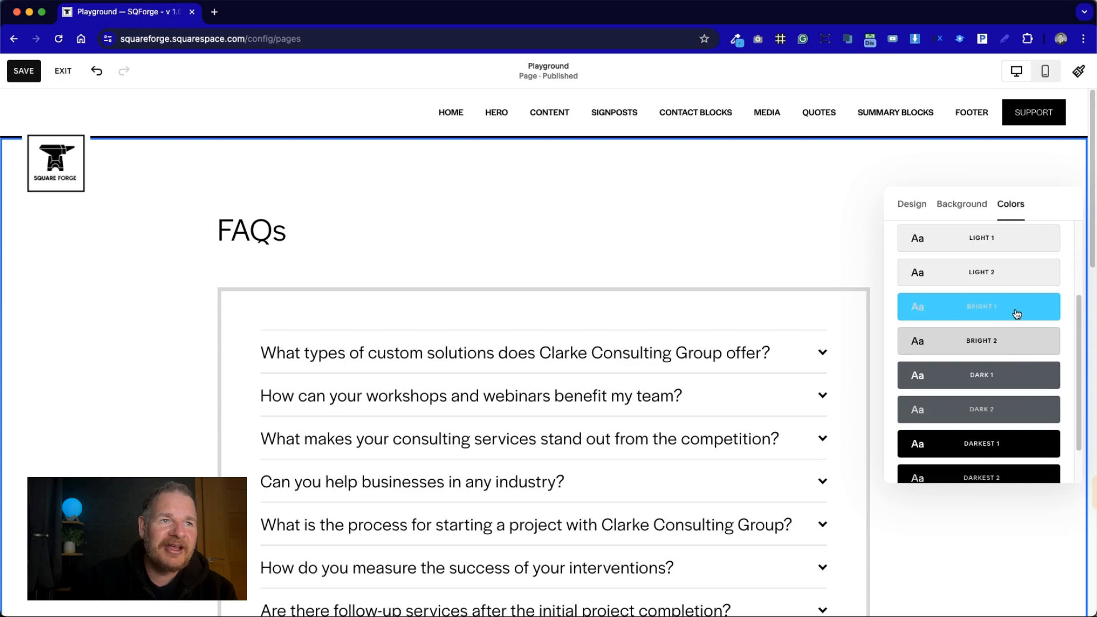
click(1016, 314)
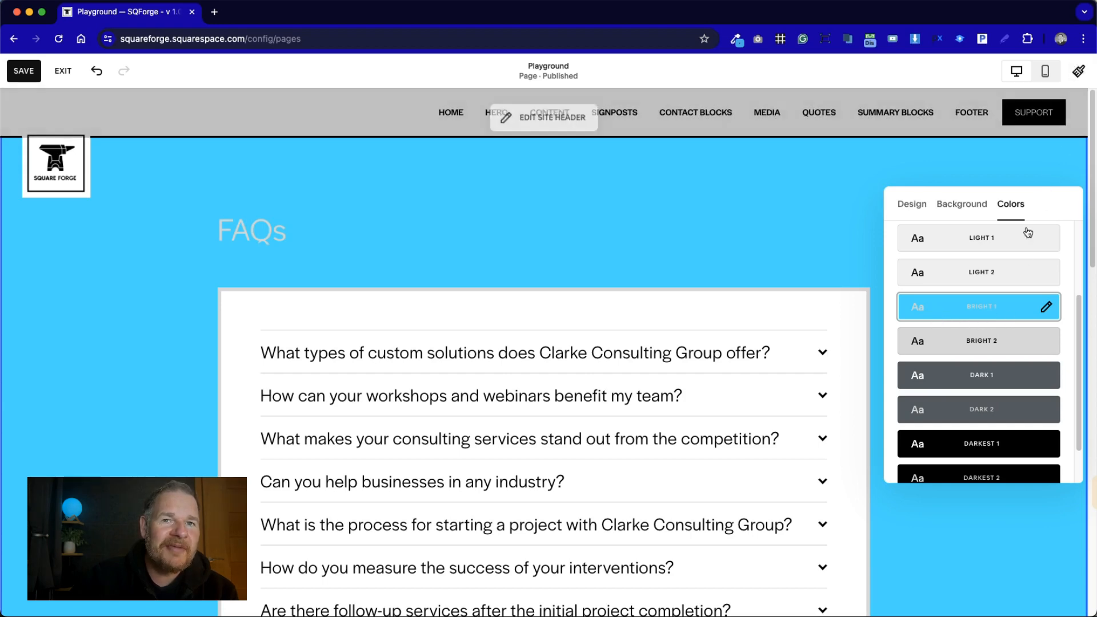
click(959, 359)
click(973, 414)
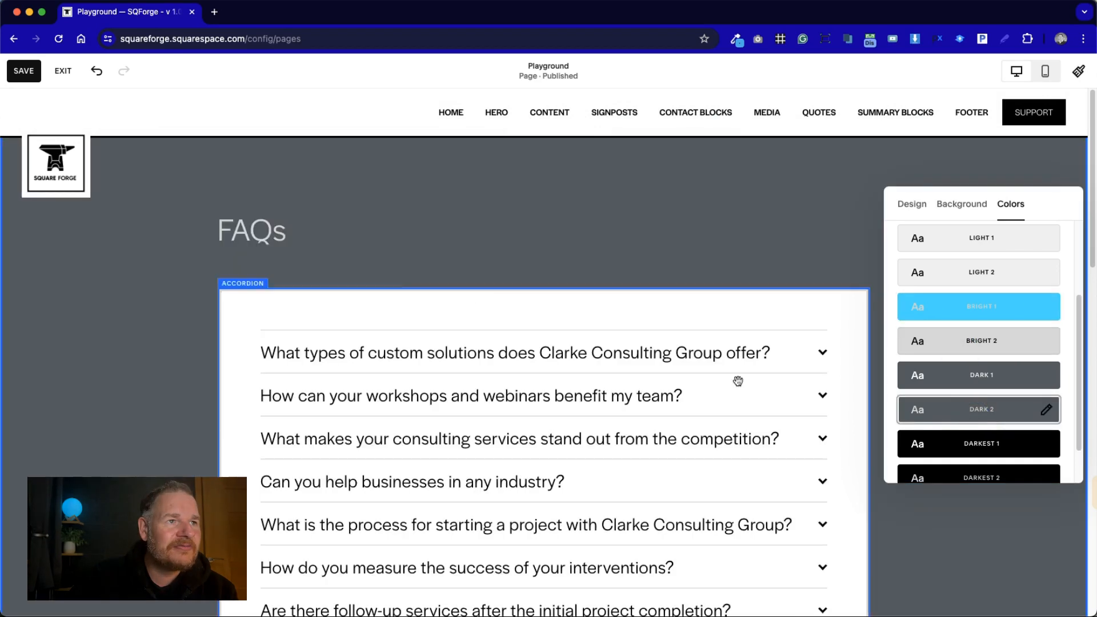
click(149, 376)
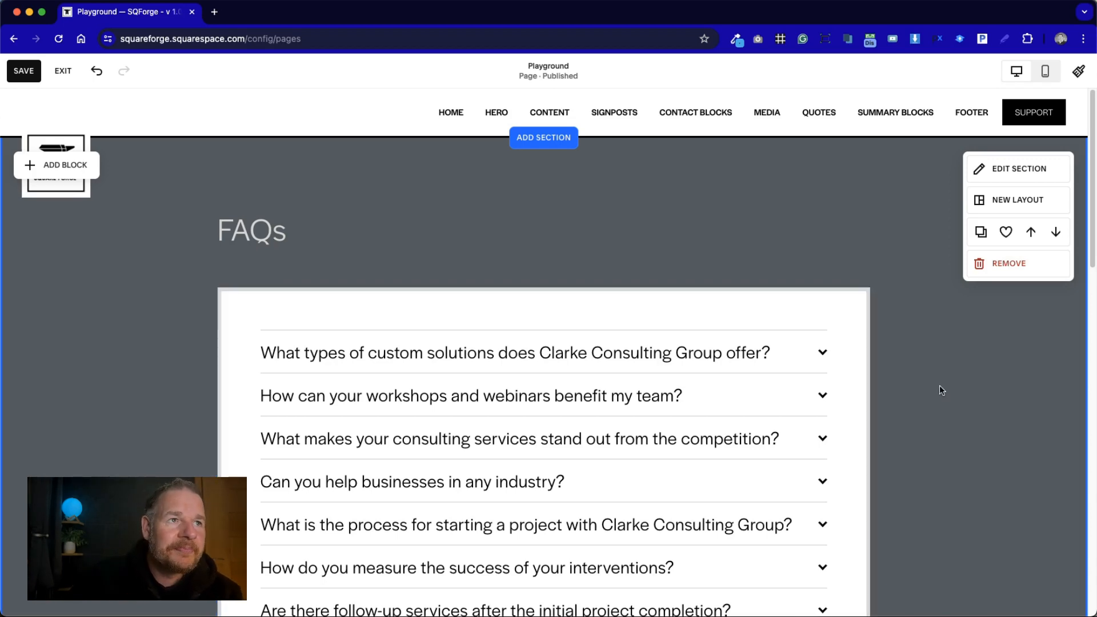
Move the accordion block up and right beside the FAQs heading, and narrow it from its left edge to clear the heading
scroll(931, 422, down, 3)
scroll(926, 442, up, 3)
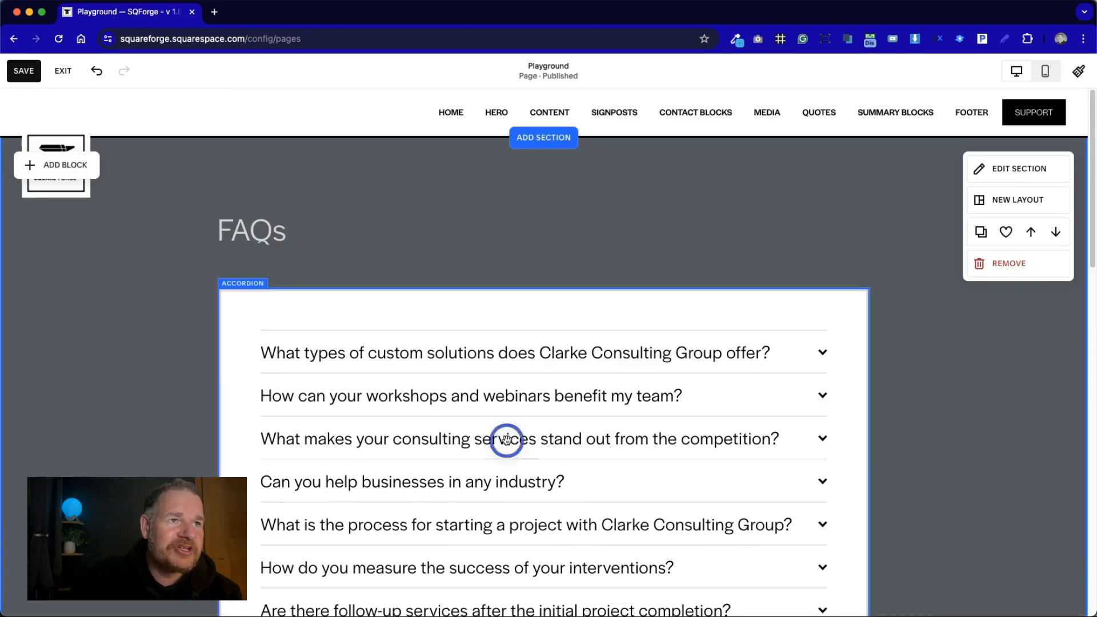
drag(504, 438, 645, 350)
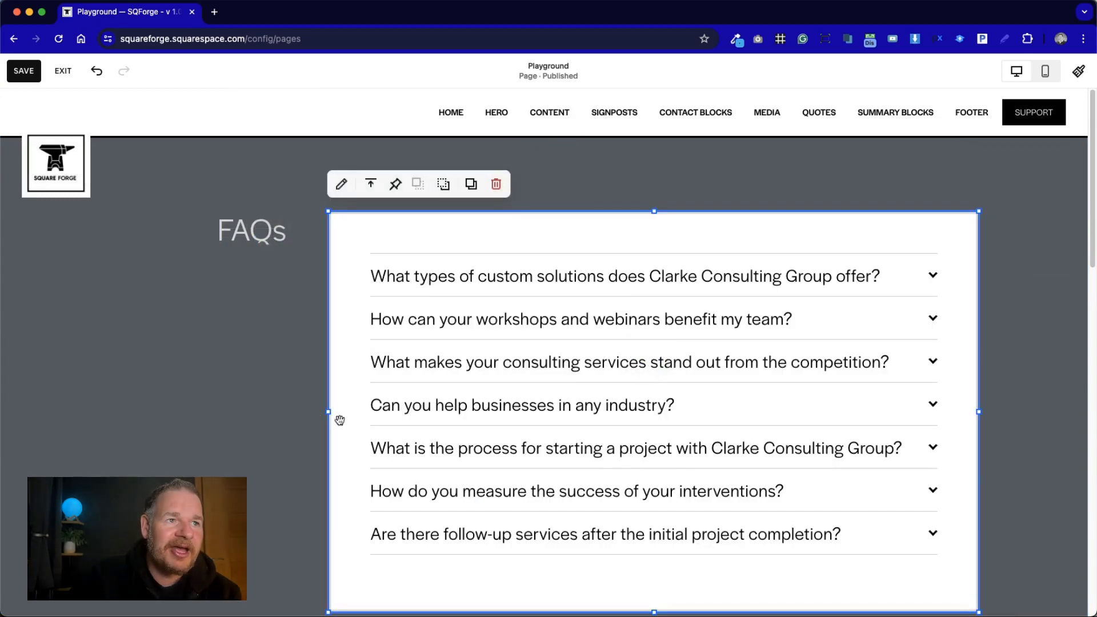
drag(327, 411, 407, 405)
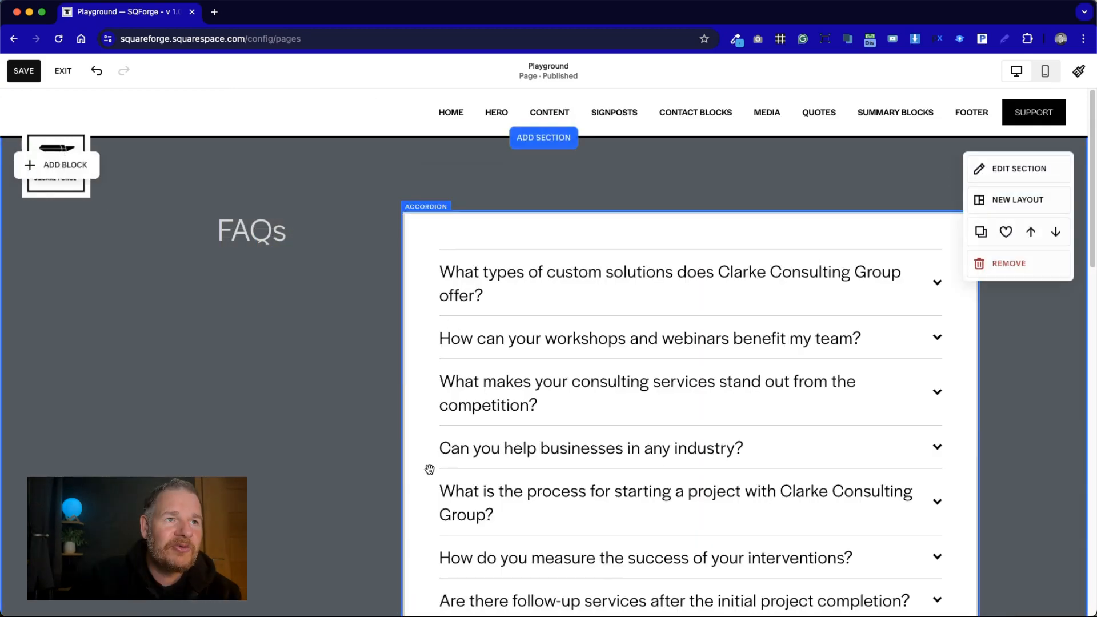
scroll(614, 466, down, 4)
scroll(621, 458, up, 4)
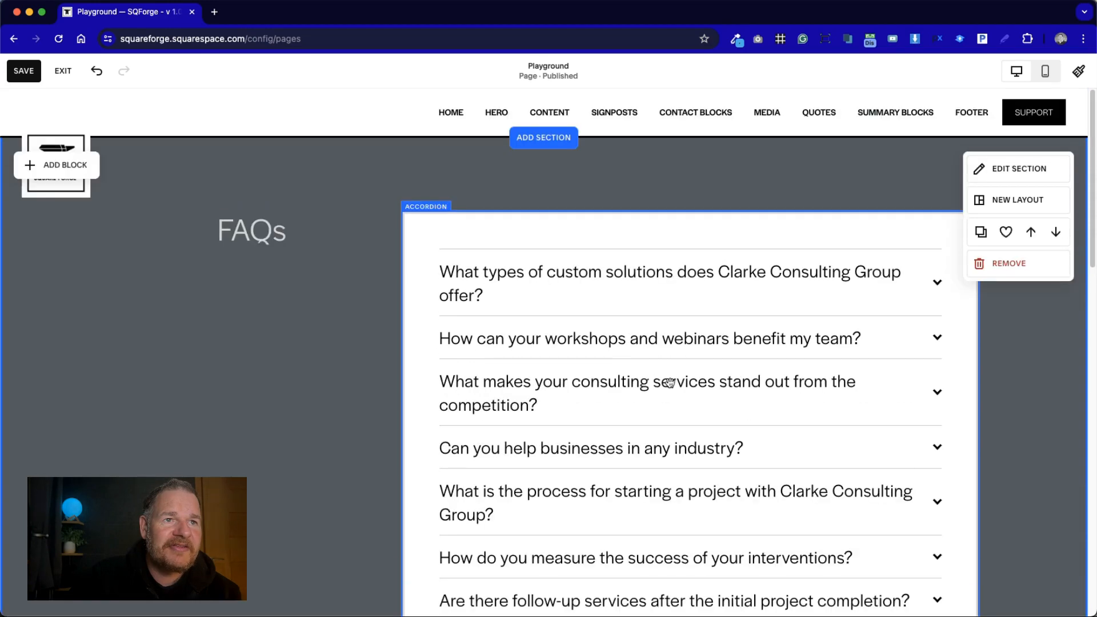
click(294, 336)
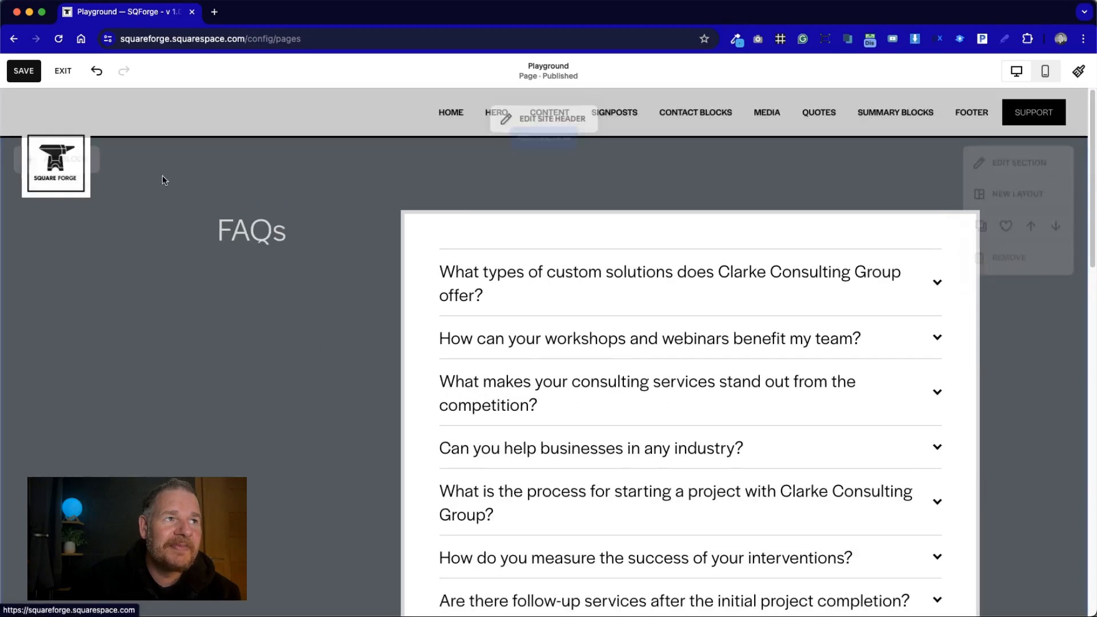
Add a line block directly beneath the FAQs heading and widen it to end just short of the accordion
click(84, 166)
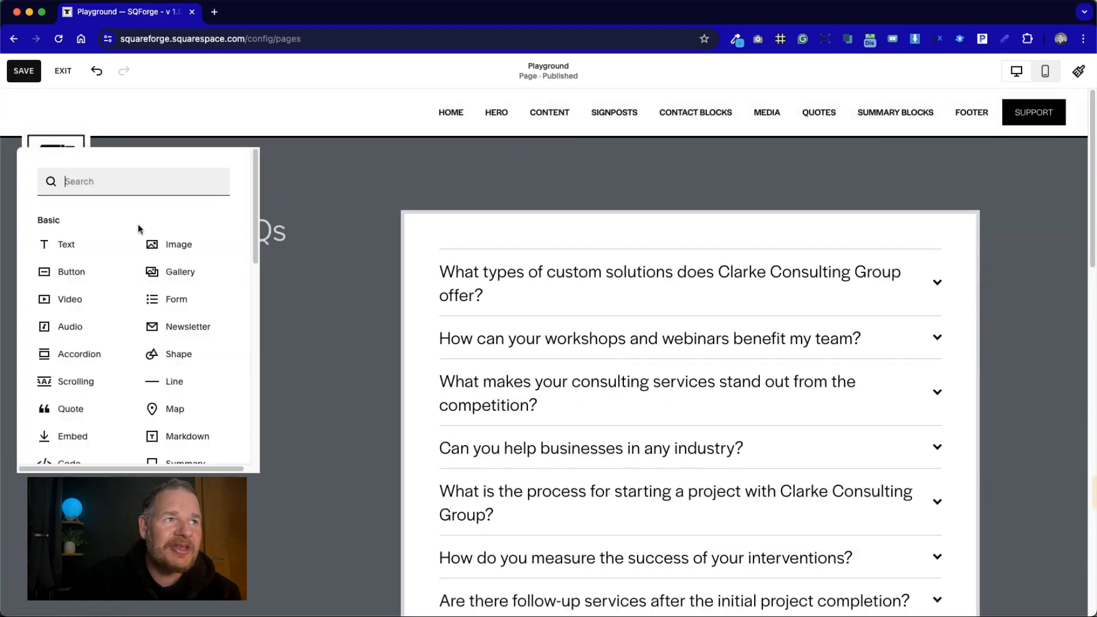
click(174, 381)
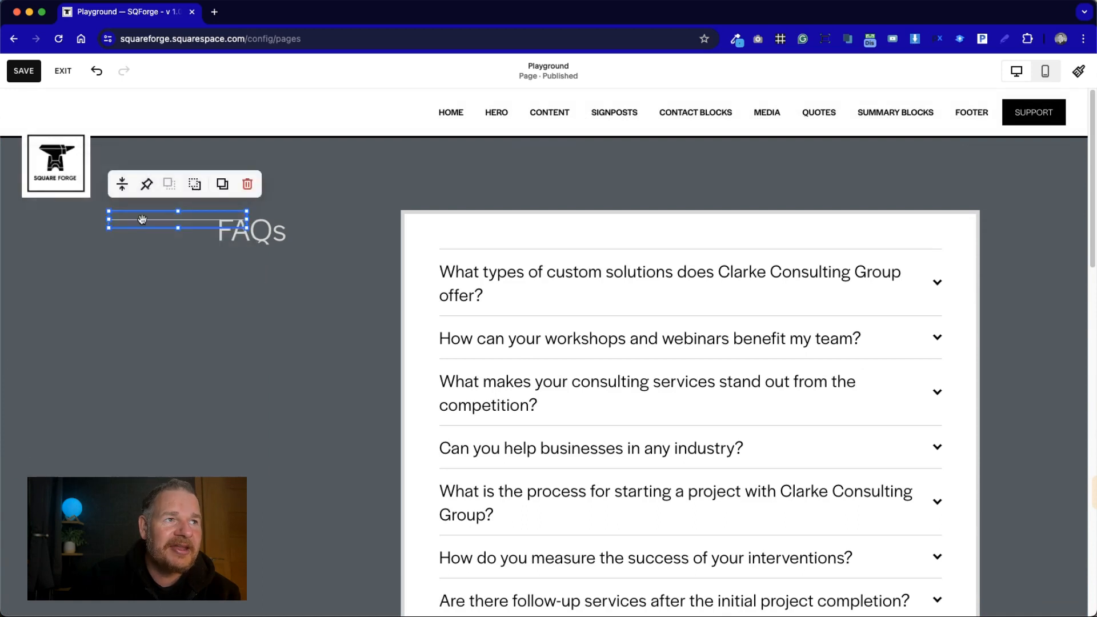
drag(147, 219, 269, 269)
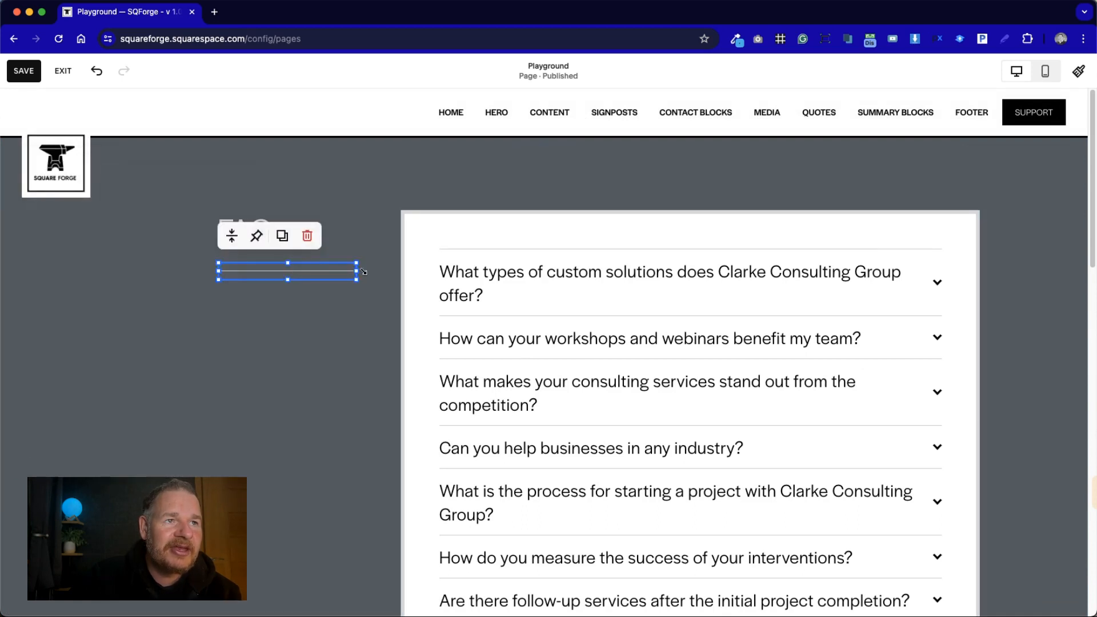
click(358, 270)
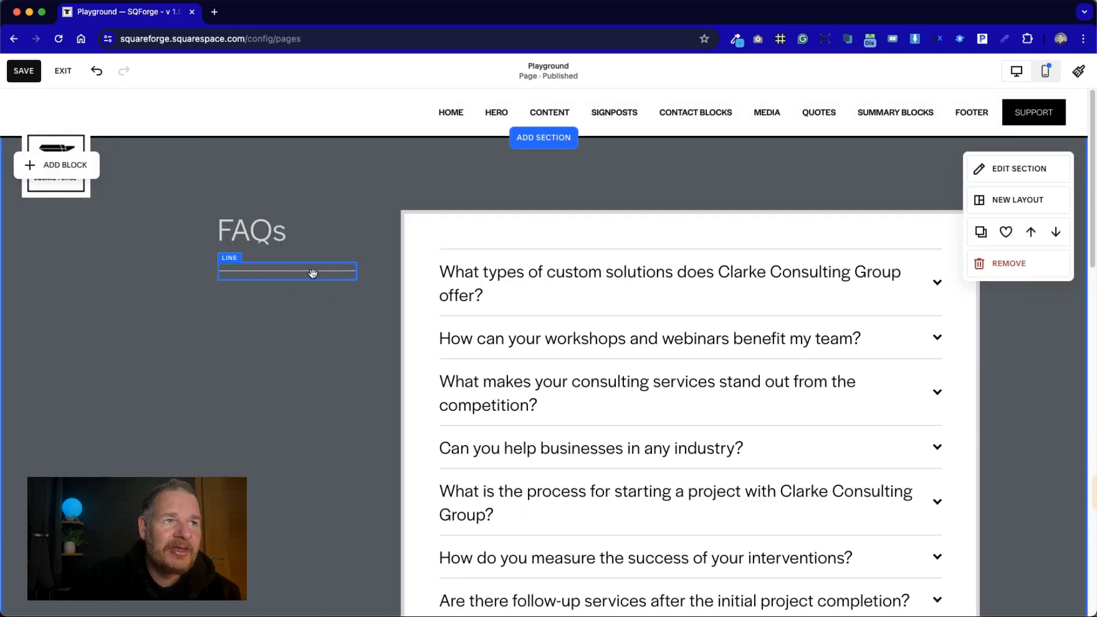
click(333, 274)
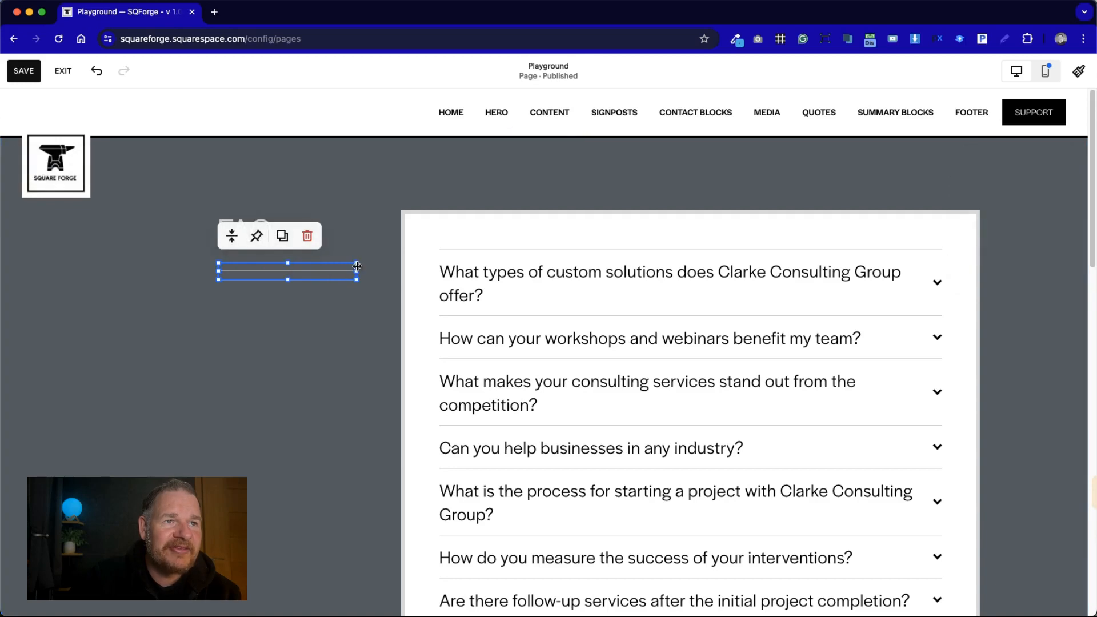
drag(357, 266, 393, 269)
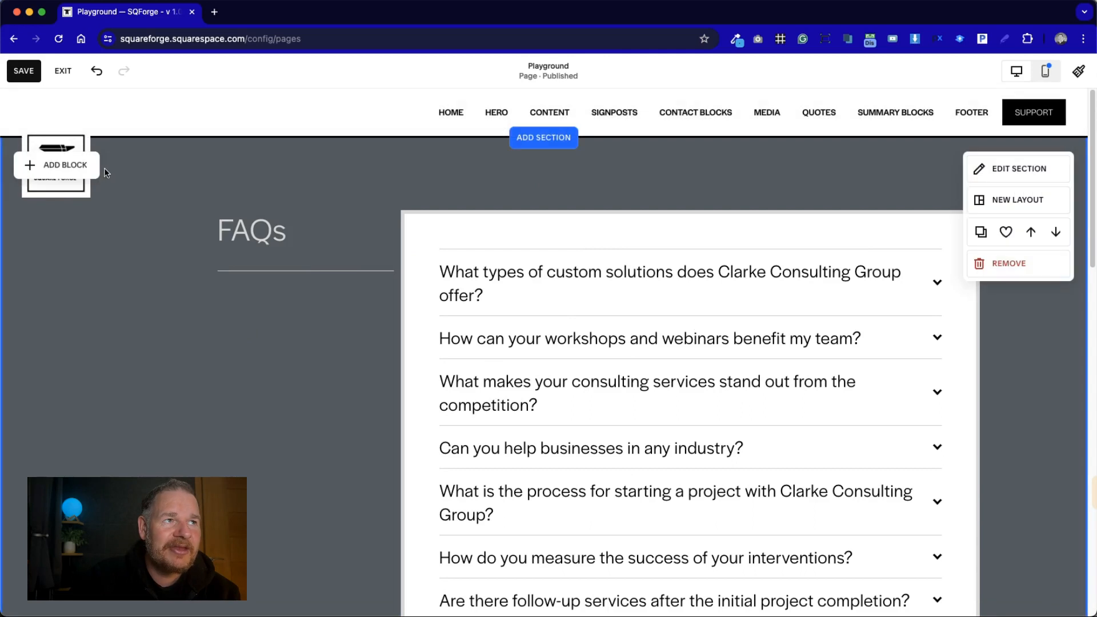
Add a text block below the line and narrow it to match the line's width
click(88, 173)
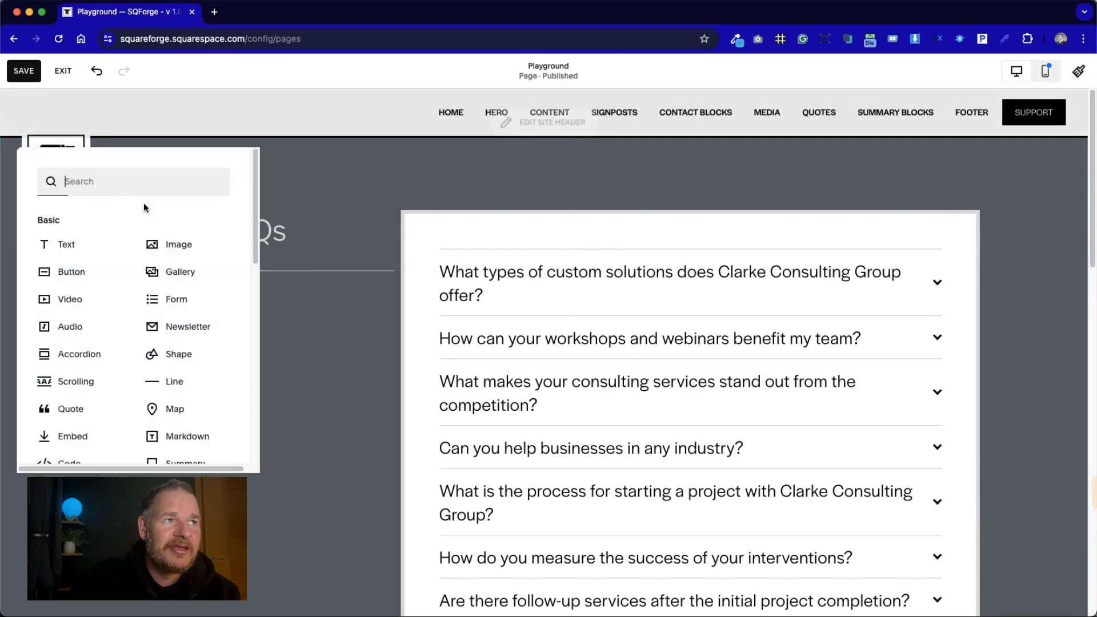
click(66, 242)
drag(150, 239, 265, 326)
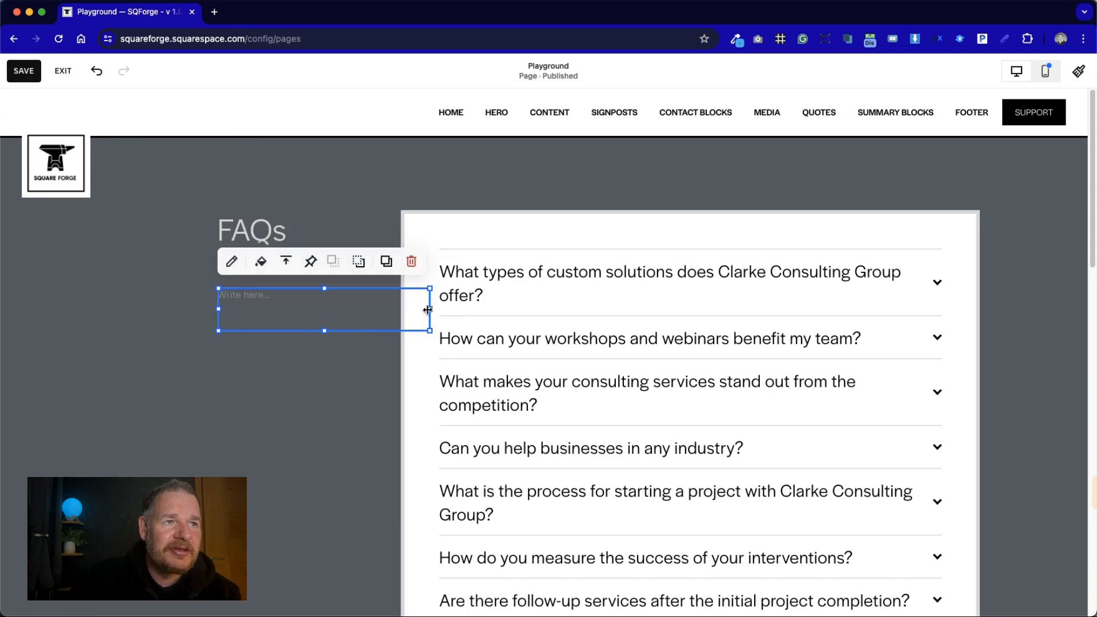
drag(427, 309, 394, 308)
Fill the new text block with Lorem ipsum placeholder text, keeping only the first sentence ending in "dolore magna aliqua."
click(253, 298)
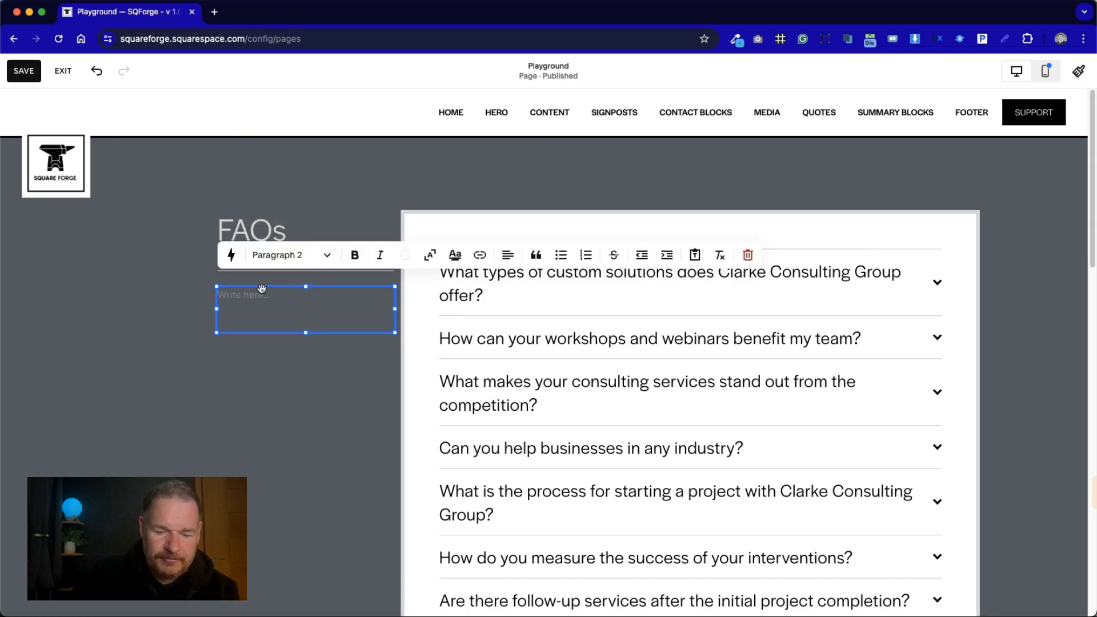
text(Lorem ipsum dolor sit amet, consectetur adipiscing elit, sed do eiusmod tempor incididunt ut labore et dolore magna aliqua. Ut enim ad minim veniam, quis nostrud exercitation ullamco laboris nisi ut aliquip ex ea commodo consequat. Duis aute irure dolor in reprehenderit in voluptate velit esse cillum dolore eu fugiat nulla pariatur. Excepteur sint occaecat cupidatat non proident, sunt in culpa qui officia deserunt mollit anim id est laborum.)
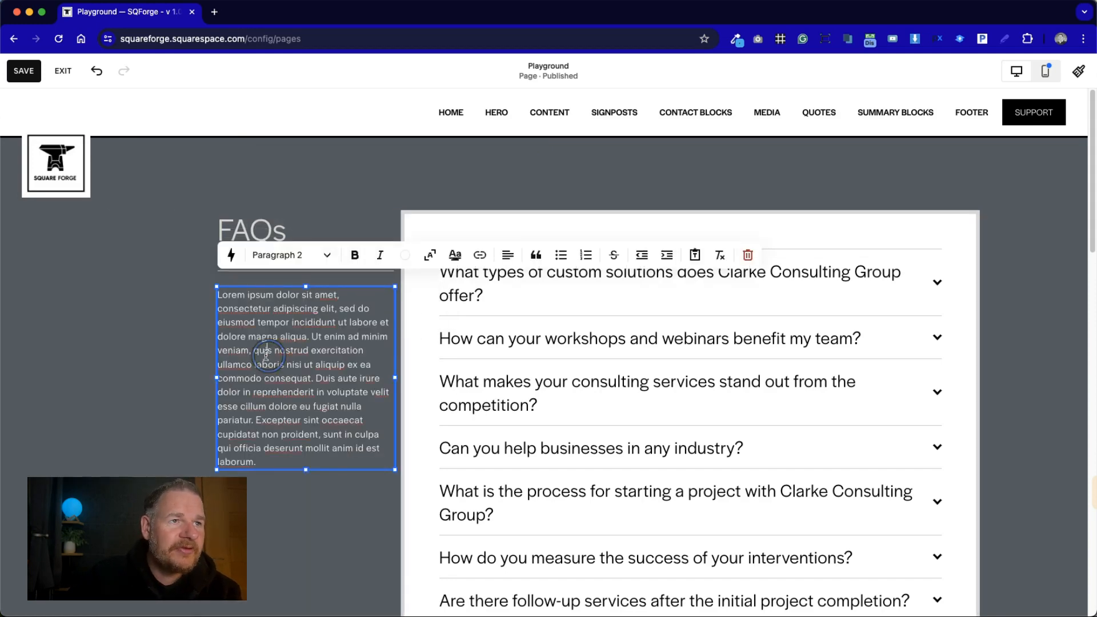
drag(276, 461, 313, 339)
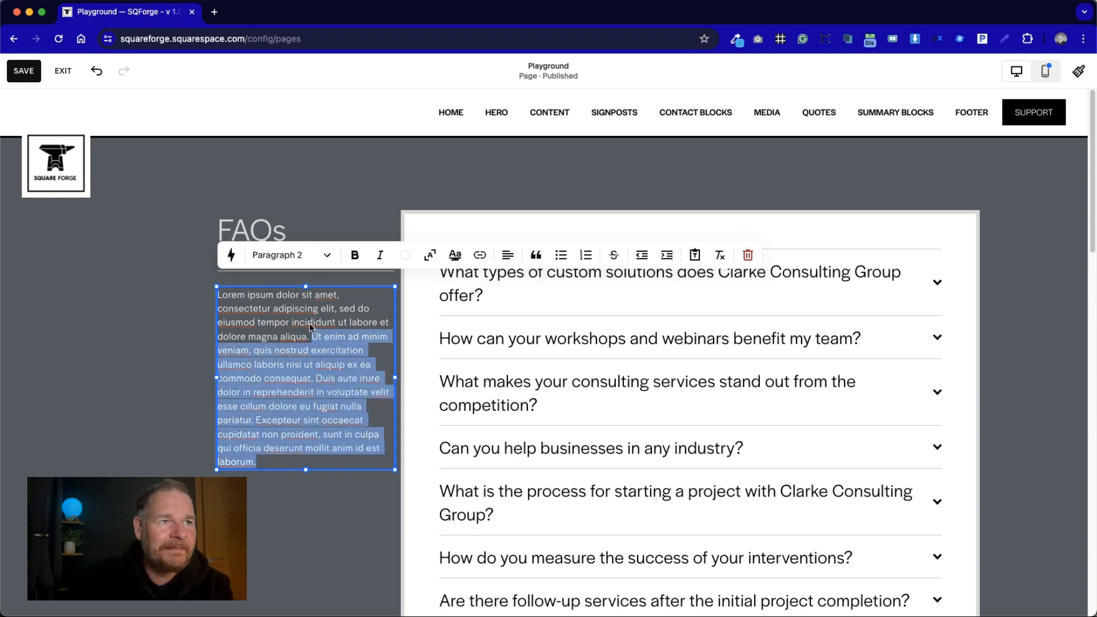
key(BackSpace)
click(517, 390)
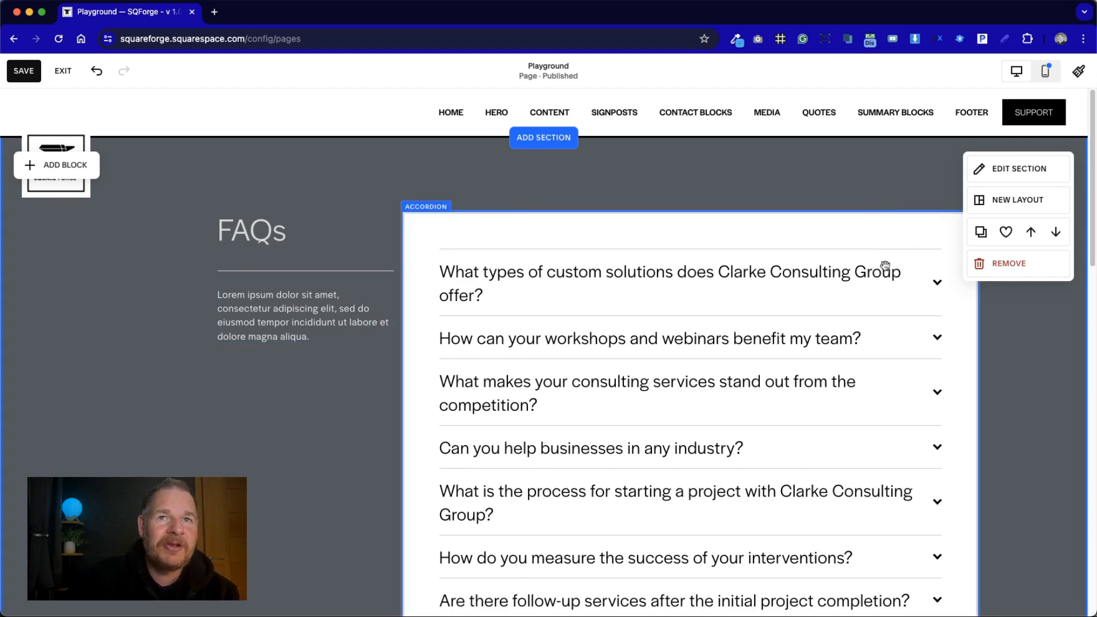
Set the FAQs section's horizontal grid gap to 30 and save the page
click(1009, 181)
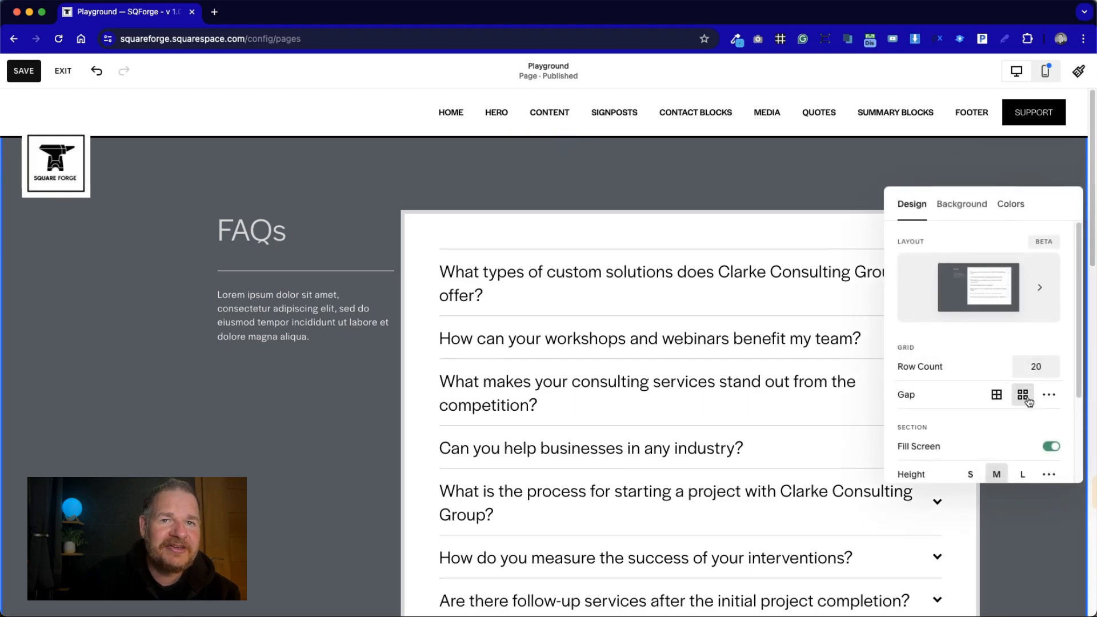
click(1047, 403)
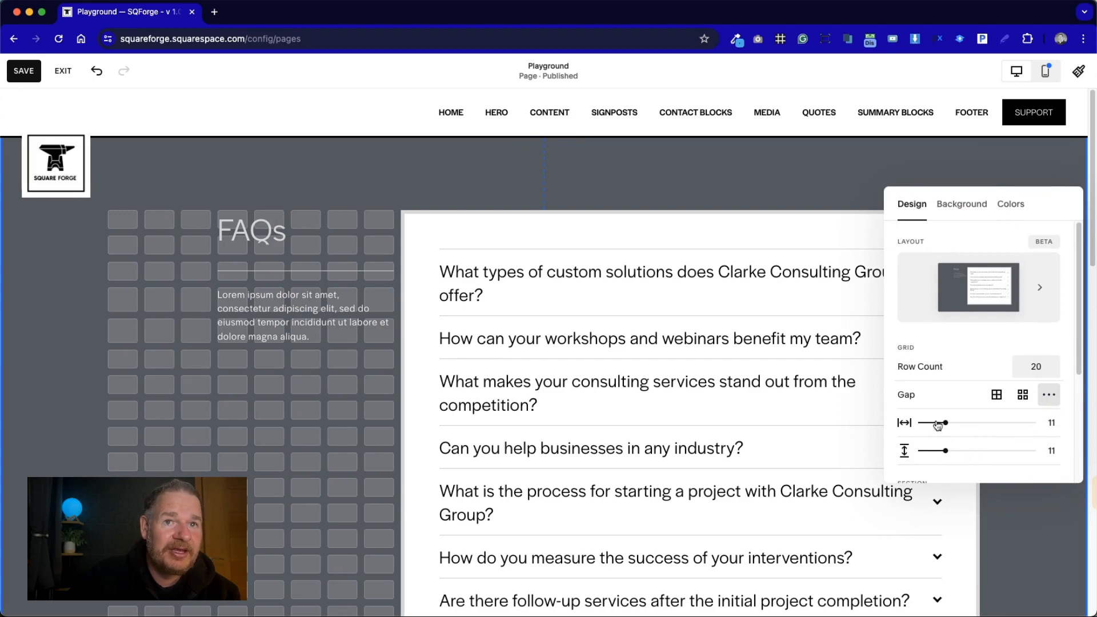
drag(945, 423, 988, 428)
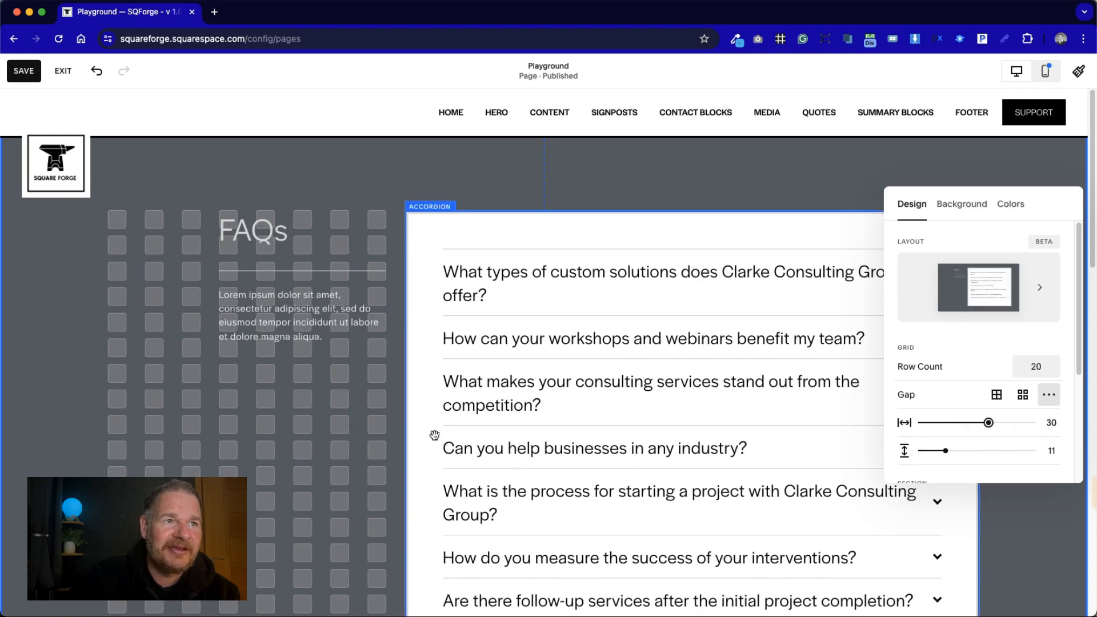
click(368, 448)
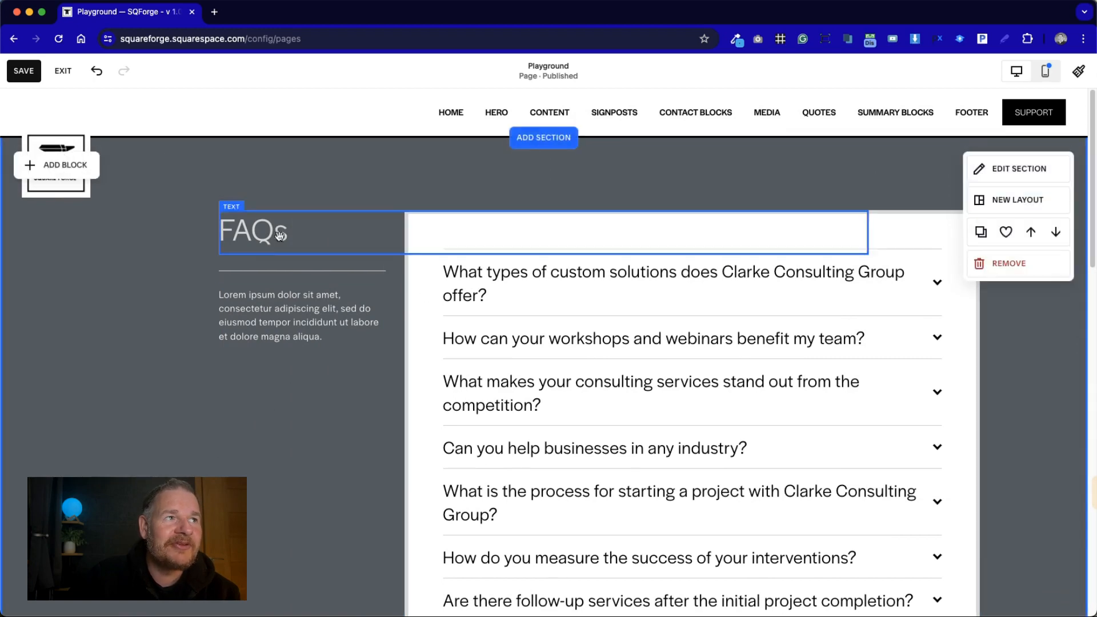
key(super+s)
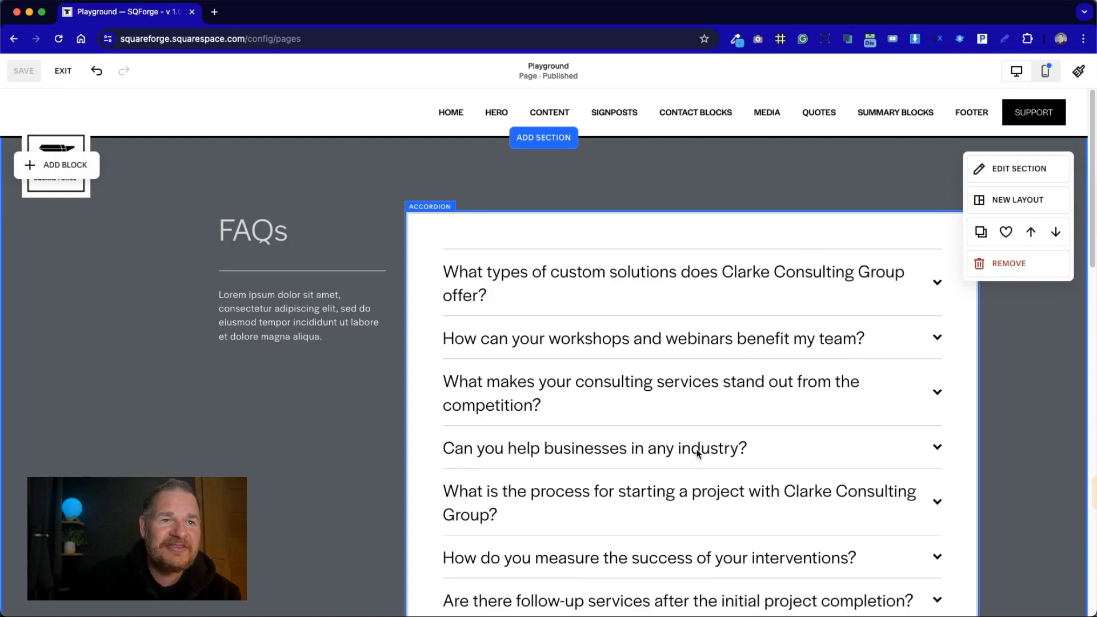
Set the accordion's title text style to Paragraph 1
double_click(714, 409)
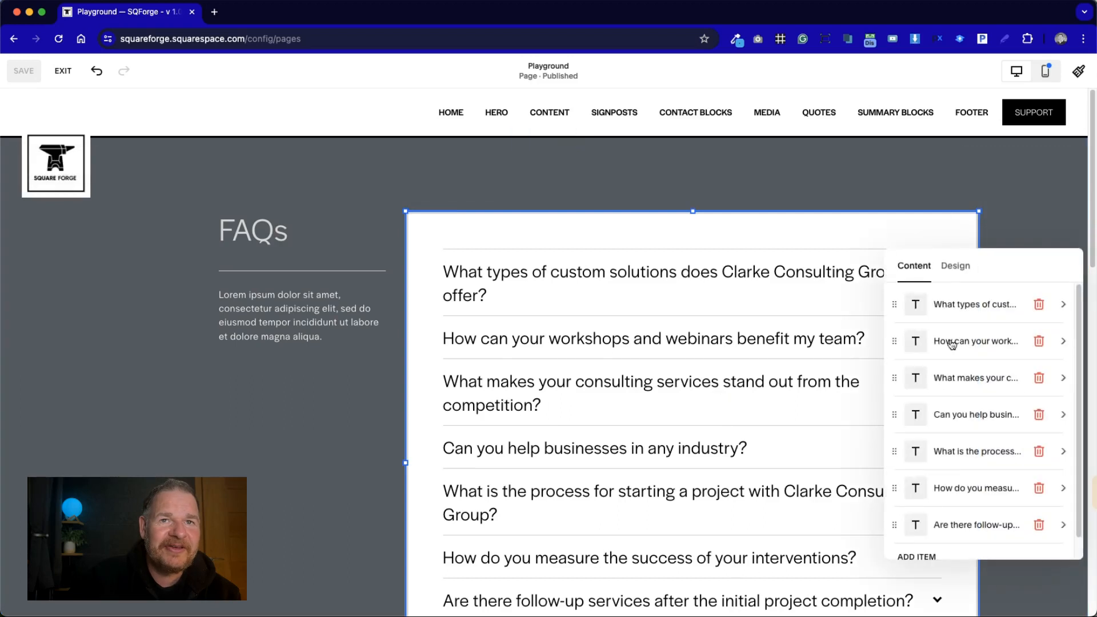
click(955, 266)
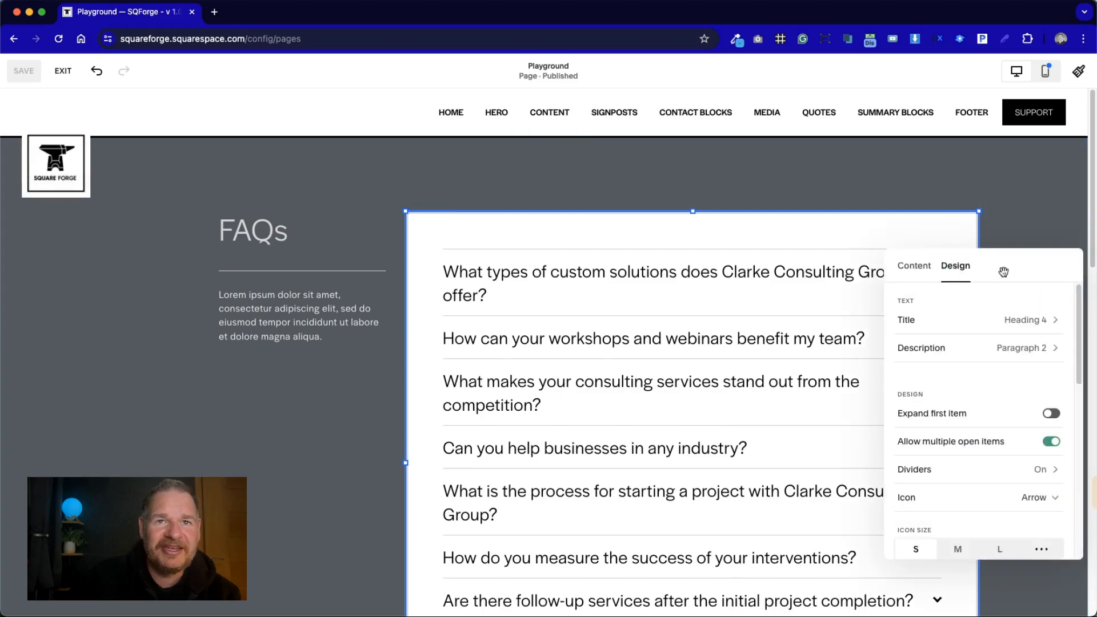
drag(1003, 271, 946, 177)
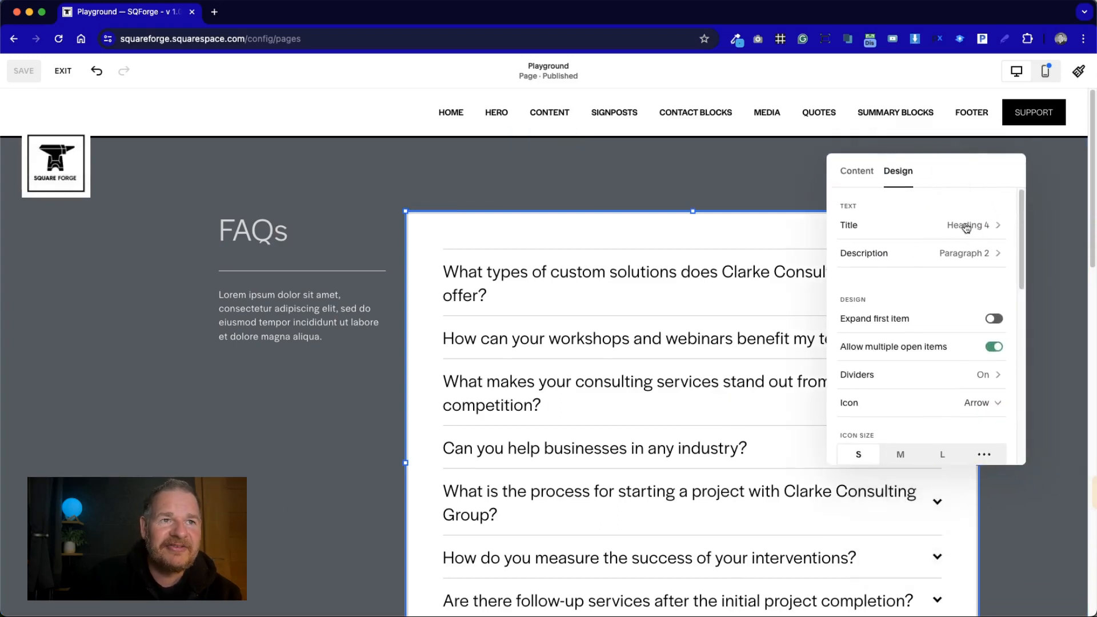
click(993, 225)
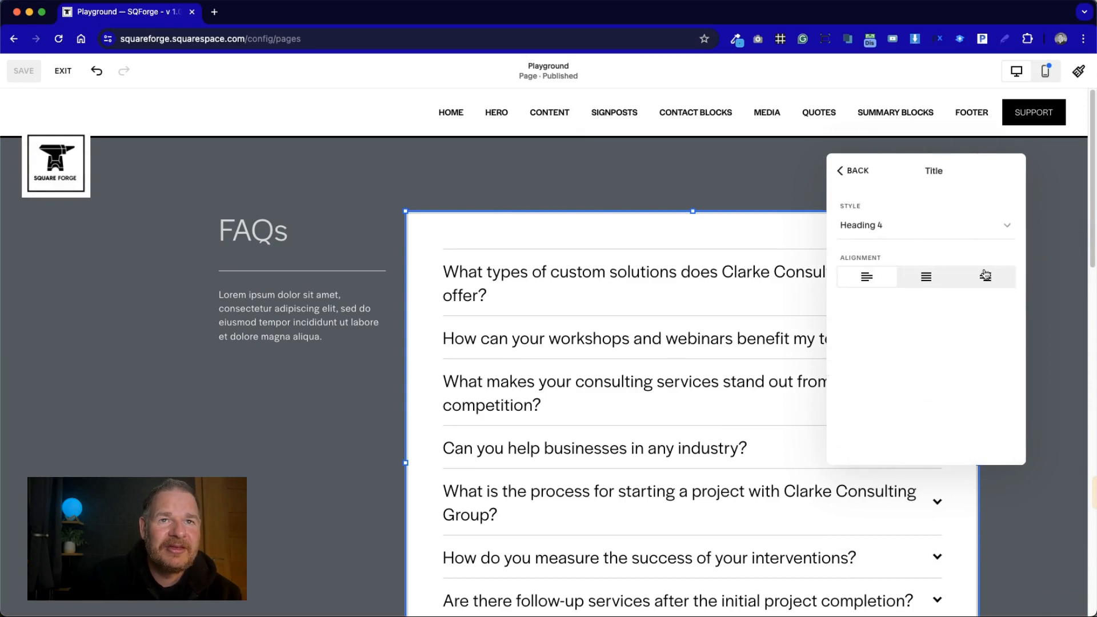
click(935, 225)
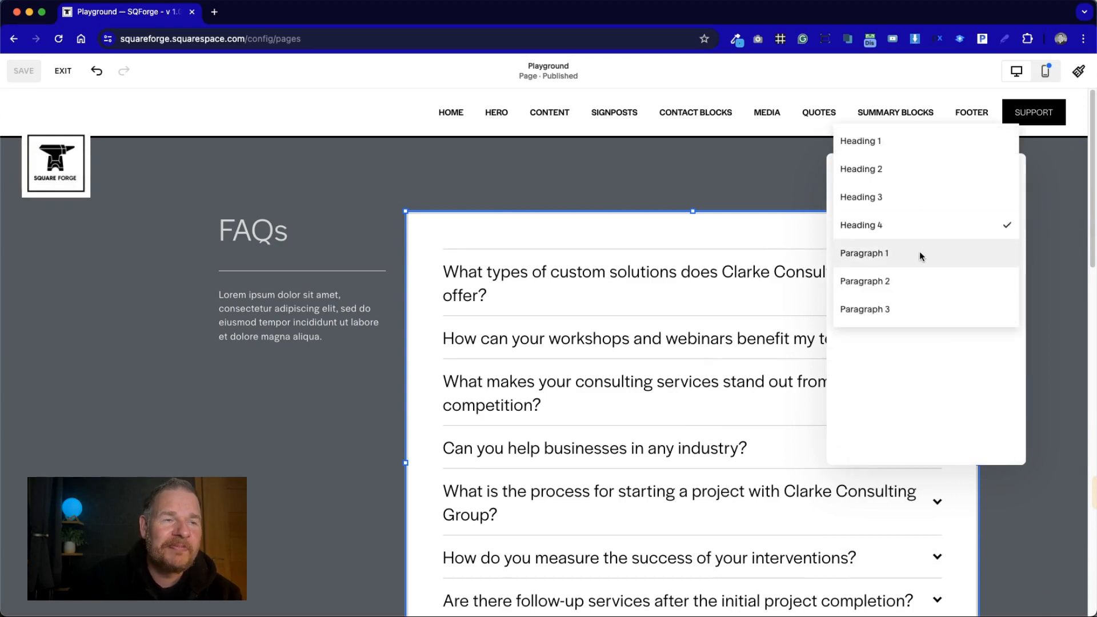
click(920, 254)
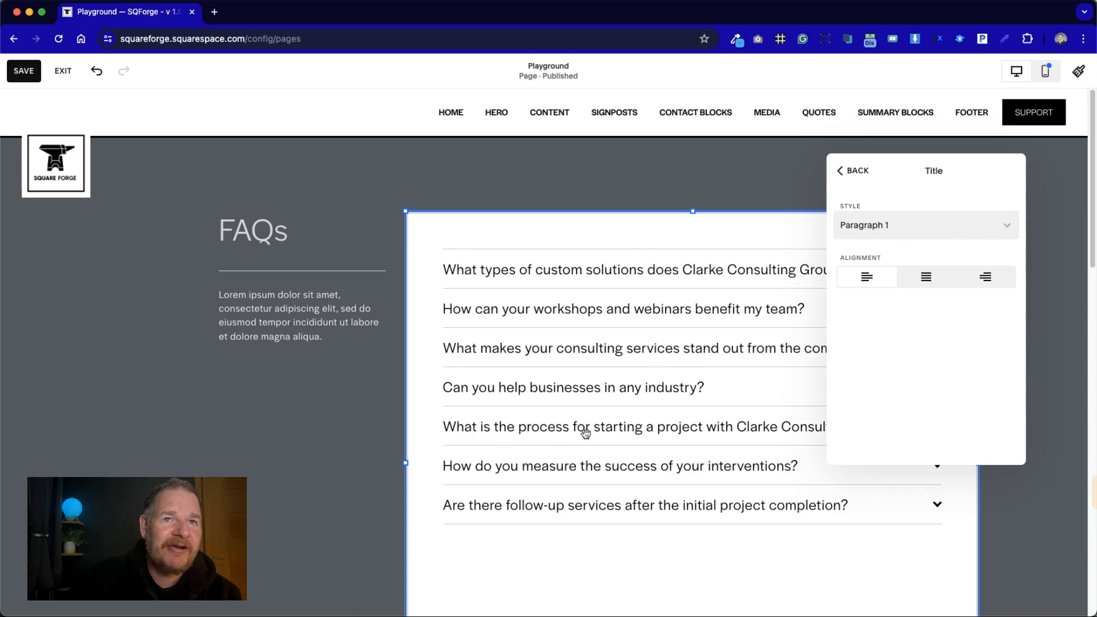
Try Paragraph 2 as the accordion's title style and return it to Paragraph 1
click(919, 225)
click(918, 250)
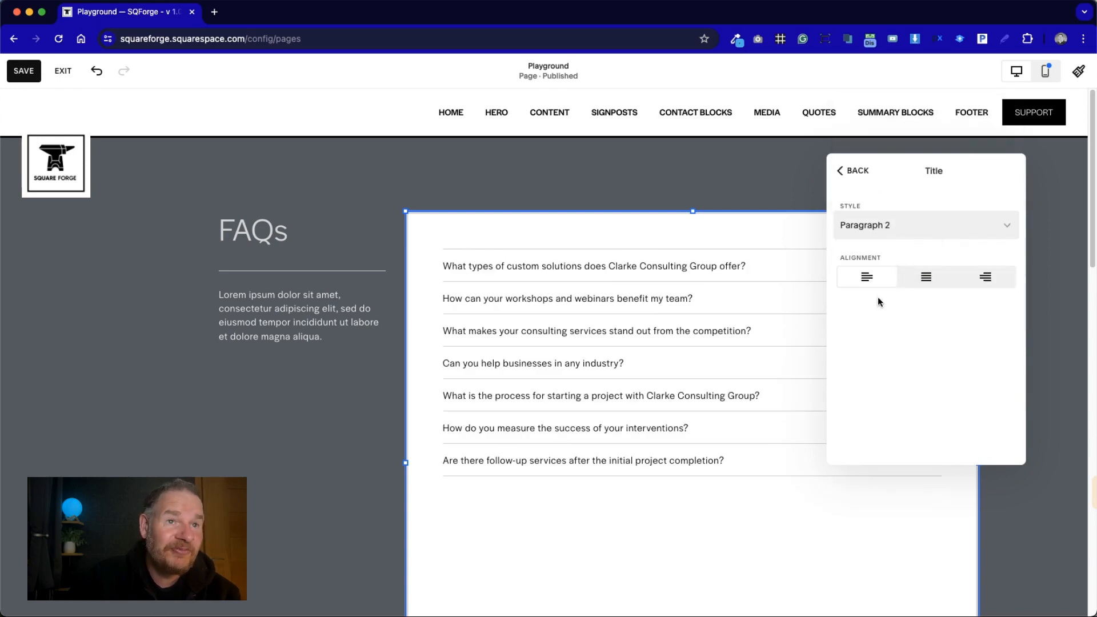
click(887, 224)
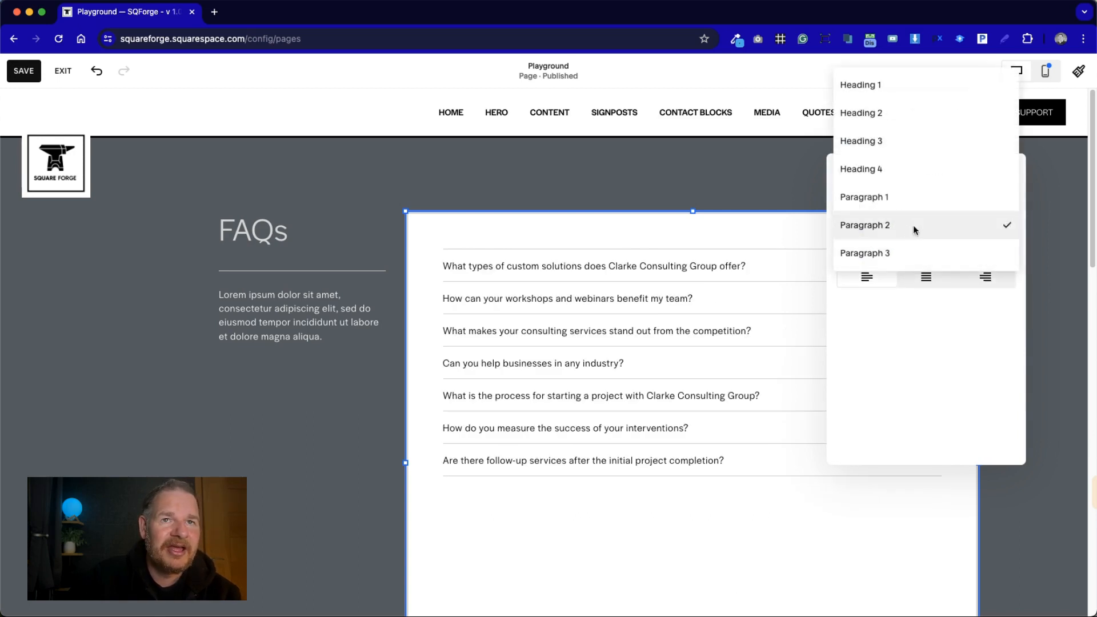
click(918, 204)
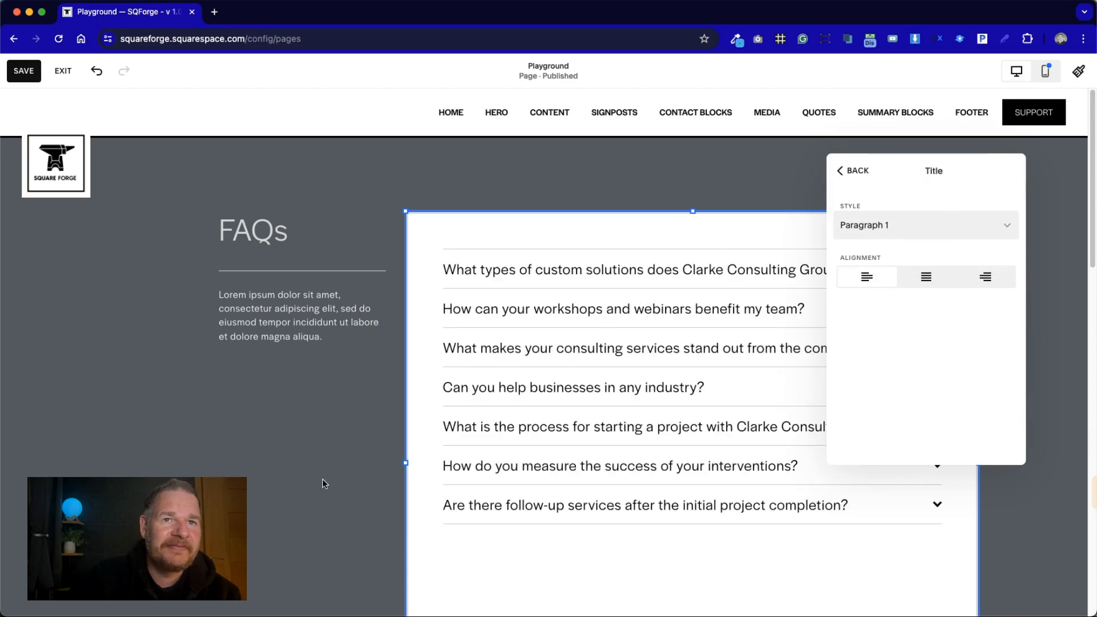
Shorten the accordion block to end just below the last question and reduce the section's height to match
click(341, 504)
scroll(1001, 555, down, 5)
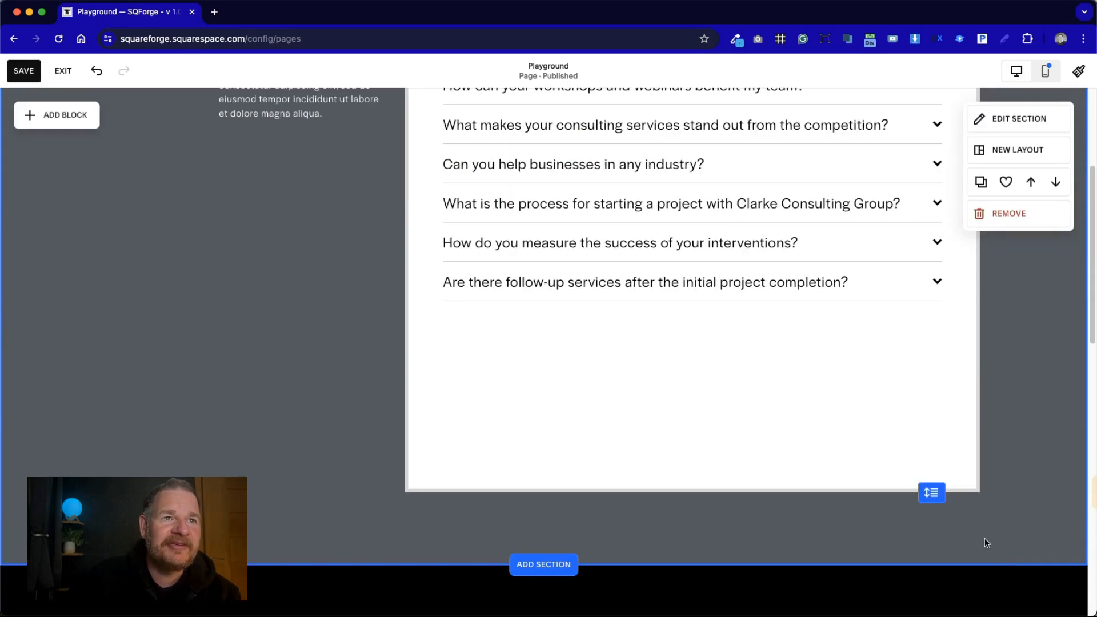
scroll(985, 543, up, 3)
click(678, 607)
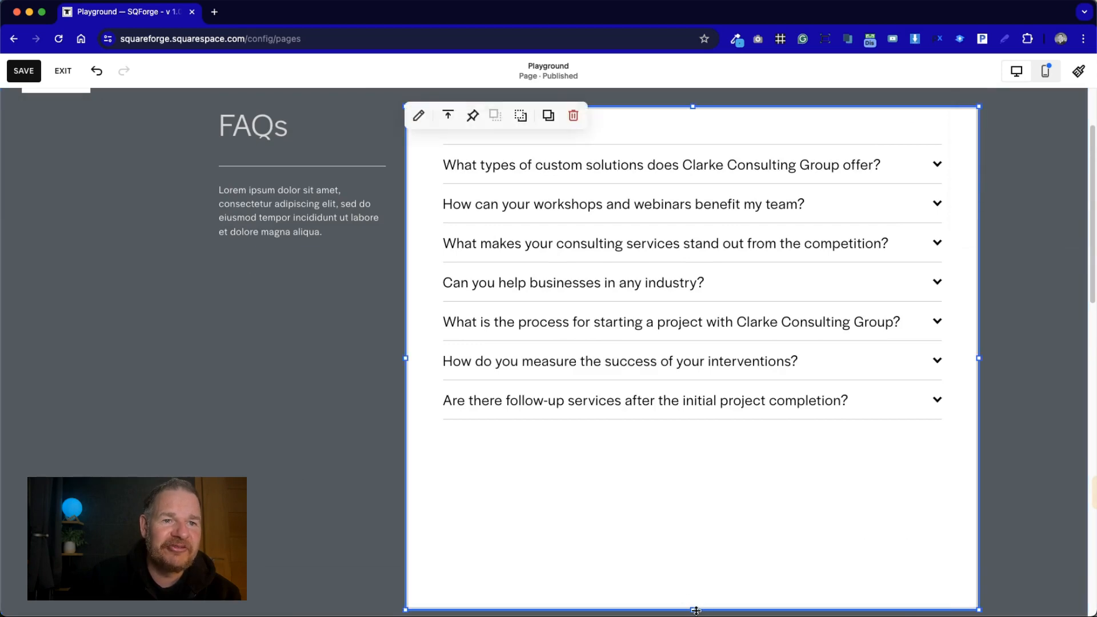
drag(695, 610, 690, 393)
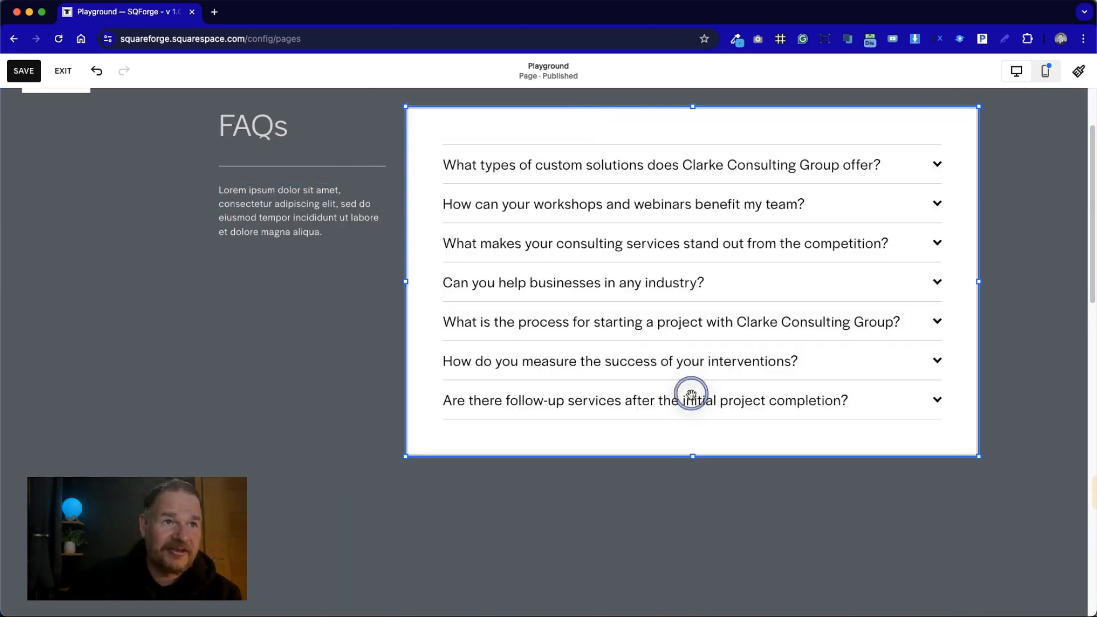
click(664, 551)
drag(927, 611, 931, 456)
scroll(81, 325, up, 2)
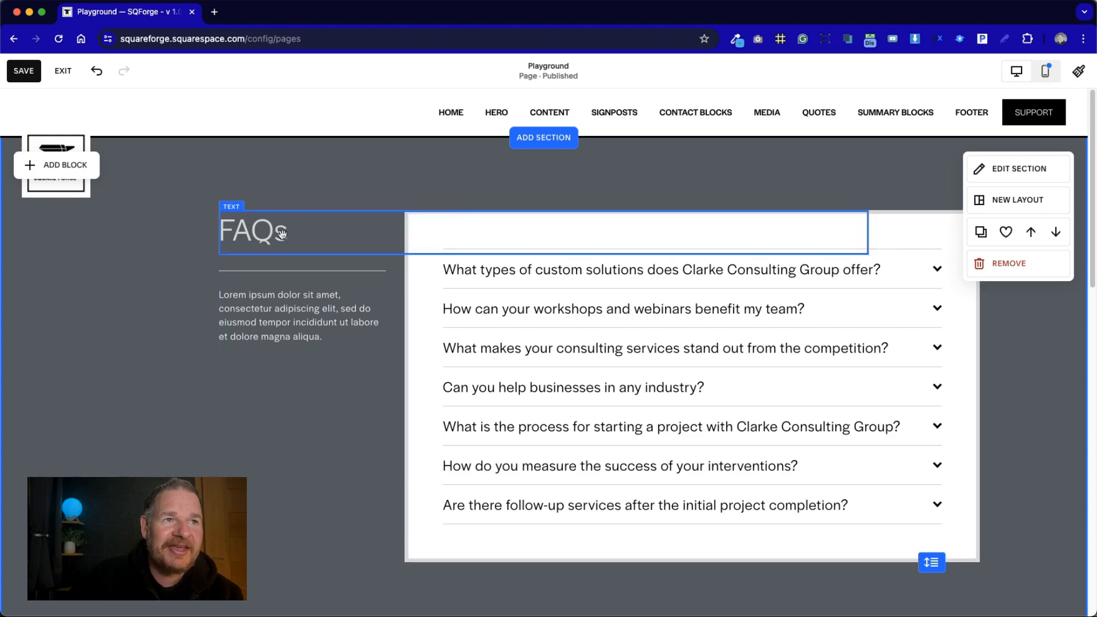
Narrow the FAQs heading's text block to the width of the line beneath it
click(343, 240)
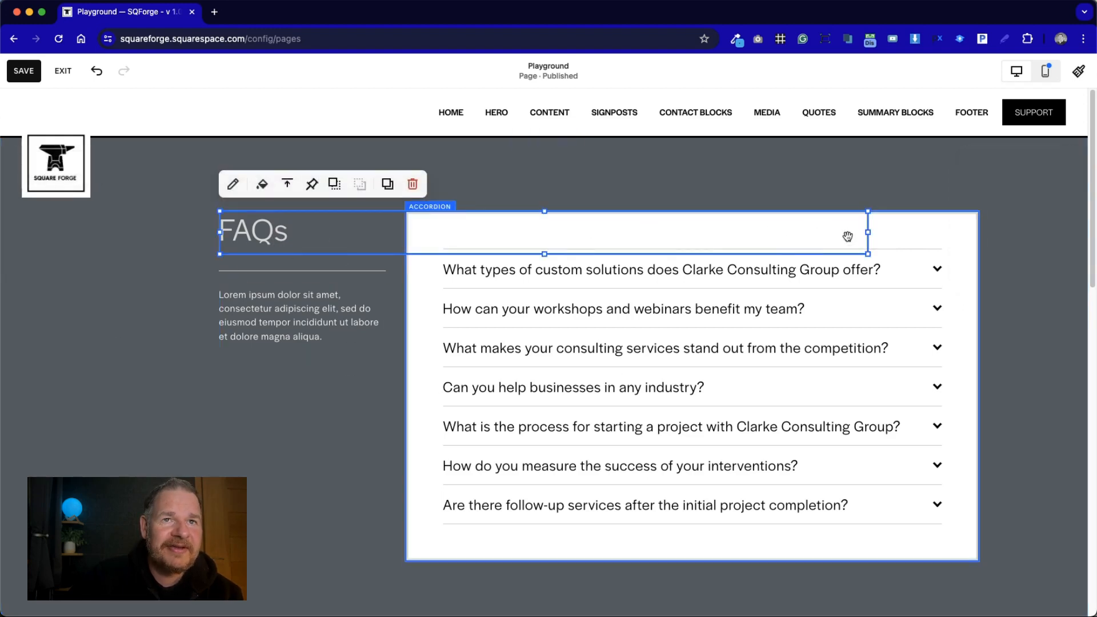
drag(868, 232, 383, 235)
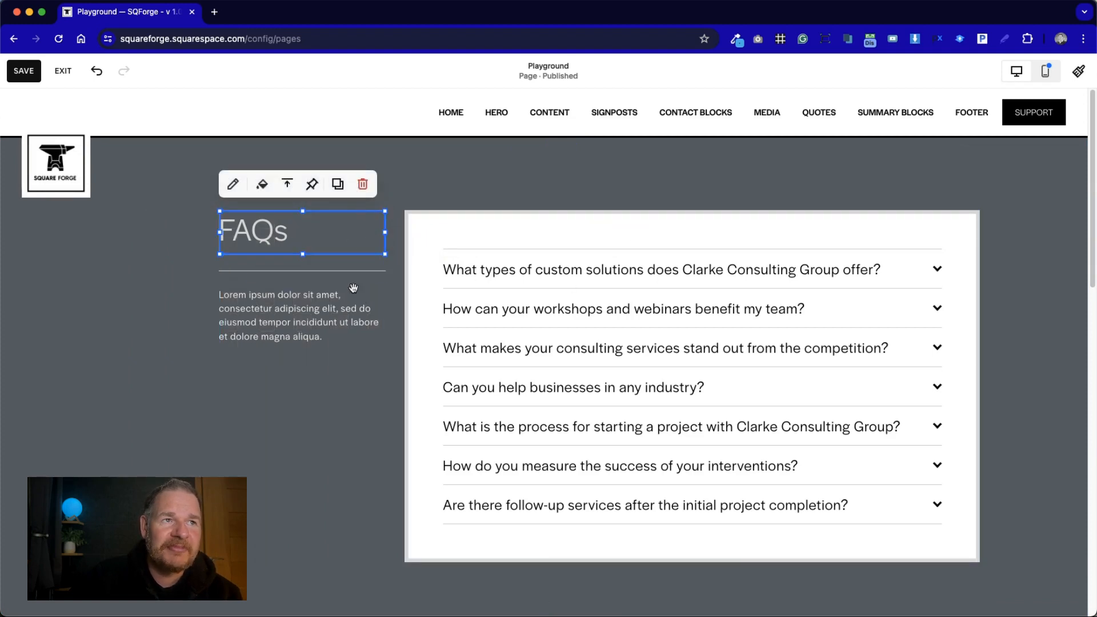
click(371, 422)
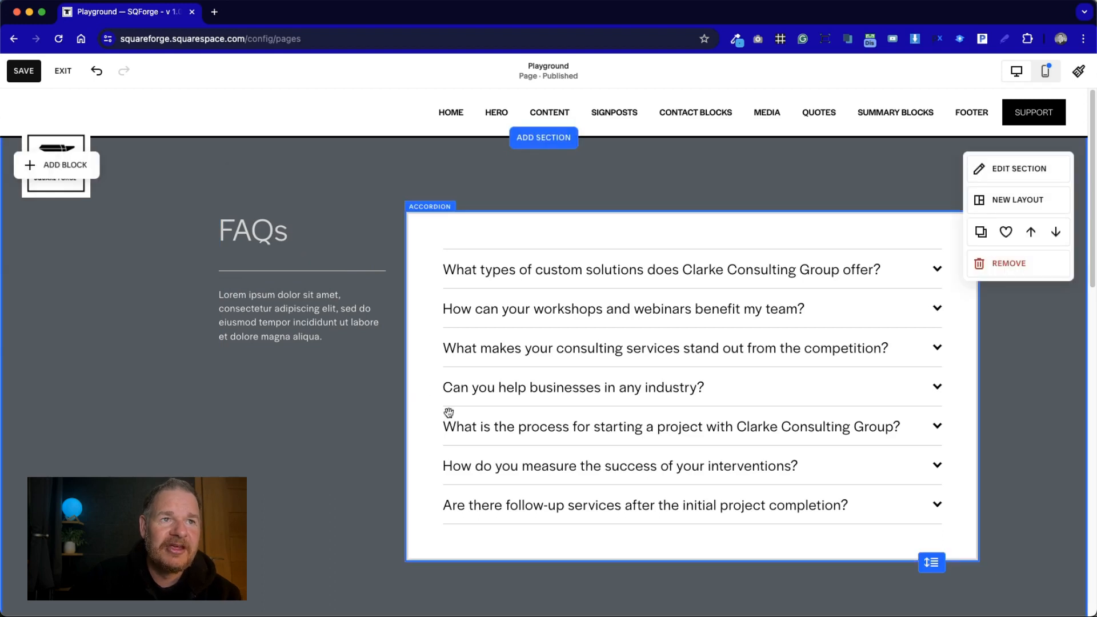
Turn on Expand first item in the accordion's design settings
double_click(695, 418)
click(954, 266)
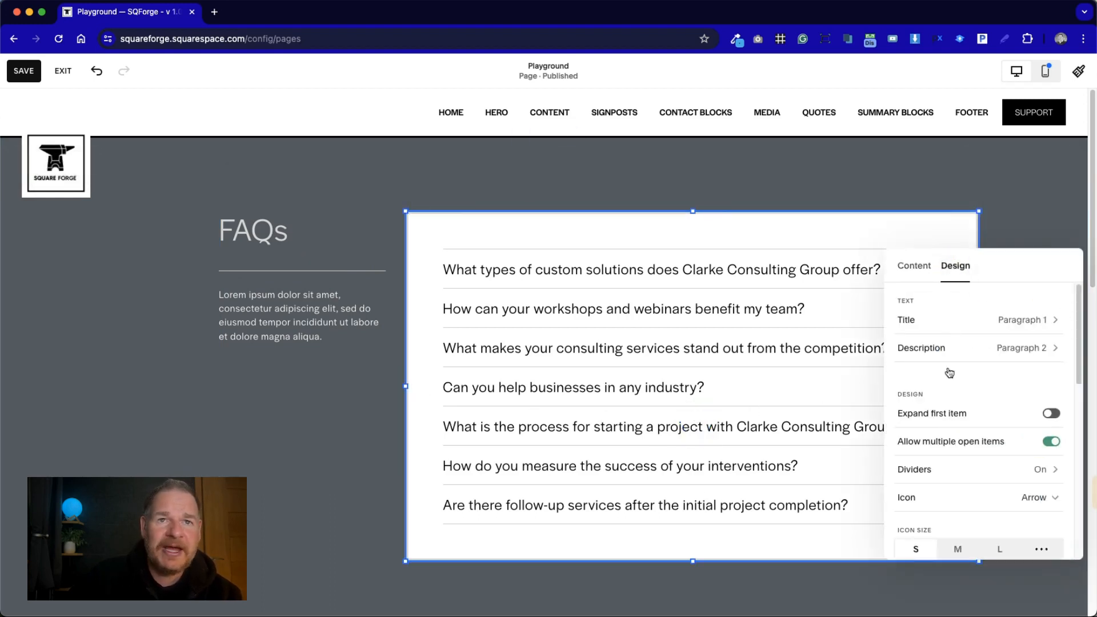
drag(1025, 272, 913, 172)
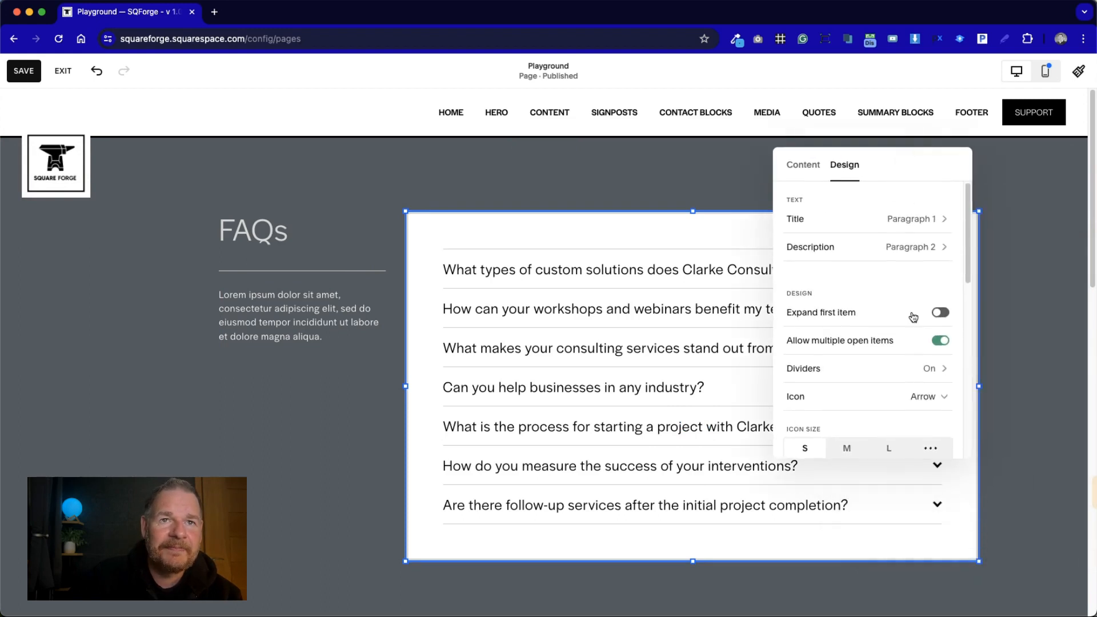
click(940, 313)
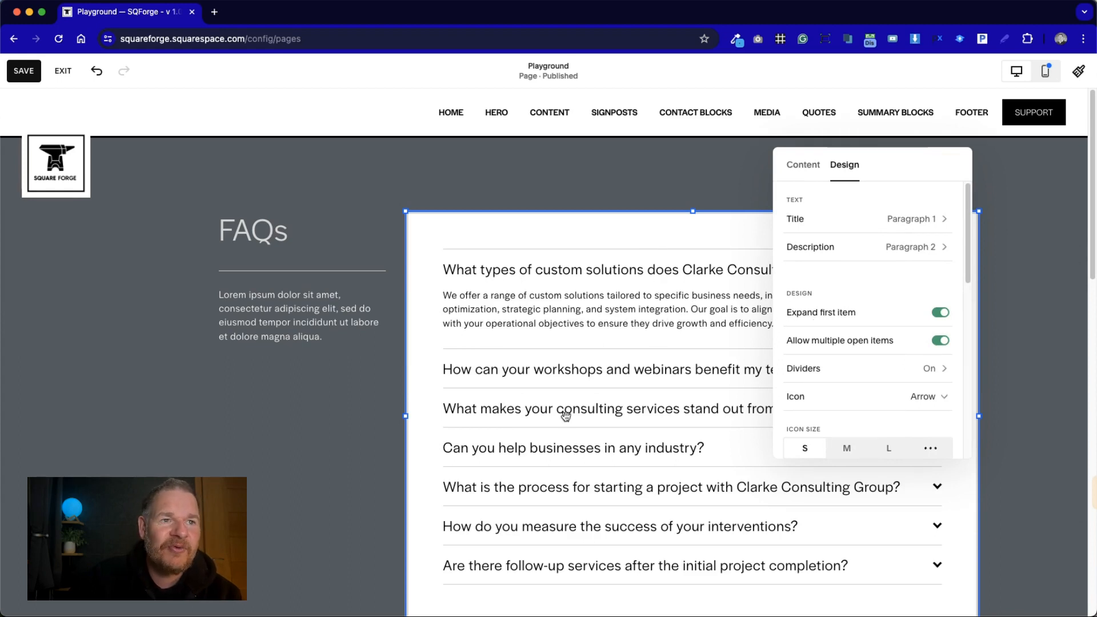
scroll(530, 457, down, 1)
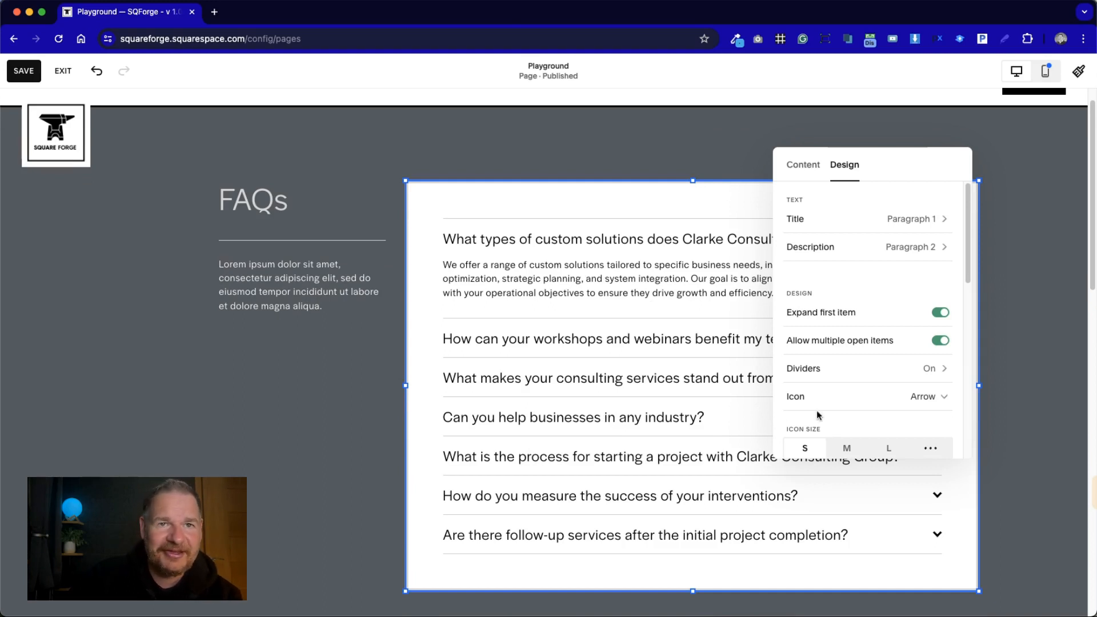
Try the Plus icon on the accordion and switch it back to Arrow
drag(973, 249, 966, 277)
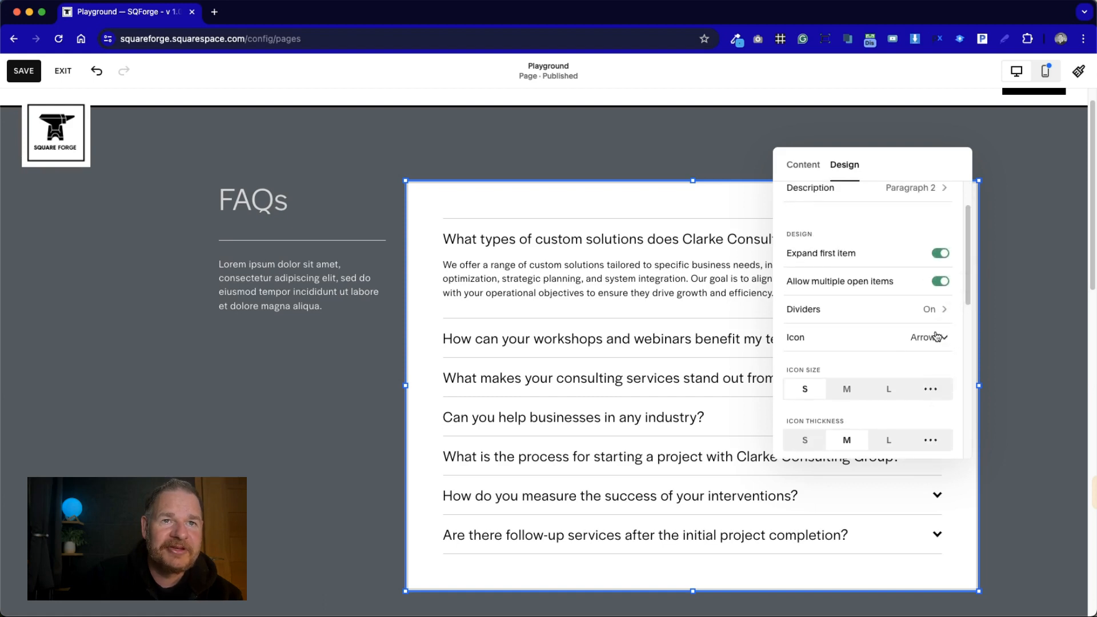
click(936, 338)
click(809, 313)
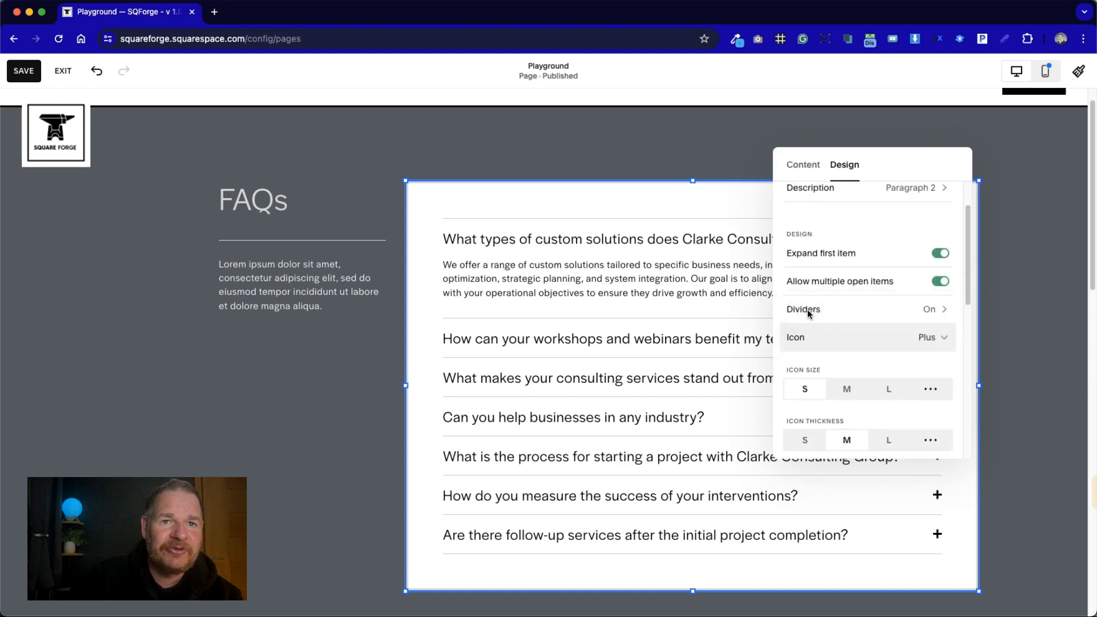
click(909, 348)
click(810, 364)
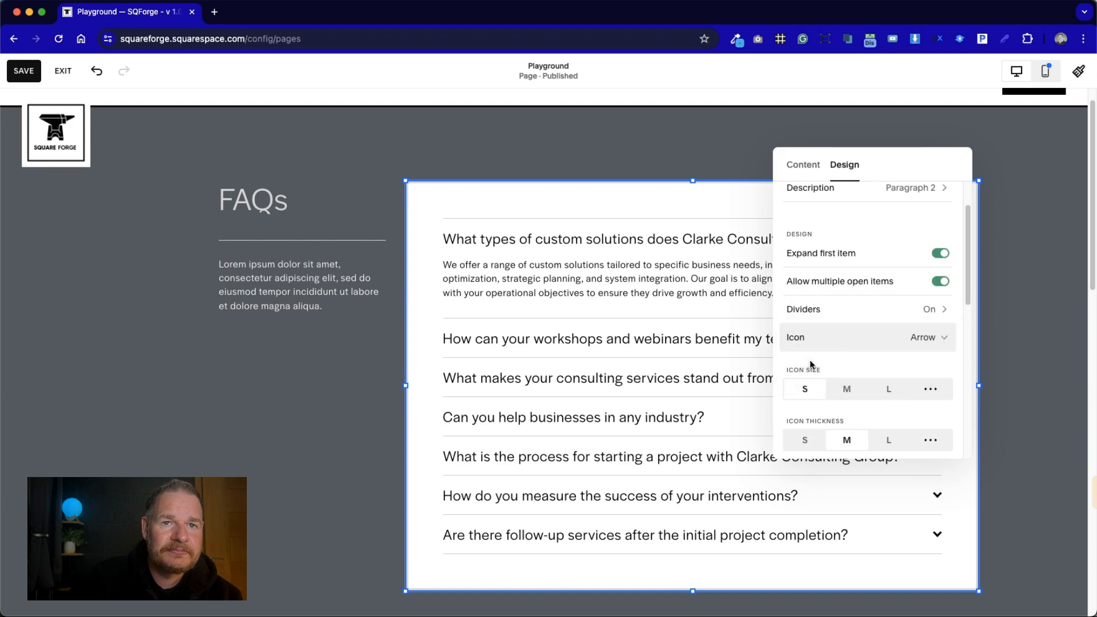
Give the accordion's dividers a custom thickness of 1px and an opacity of 0.7
click(935, 314)
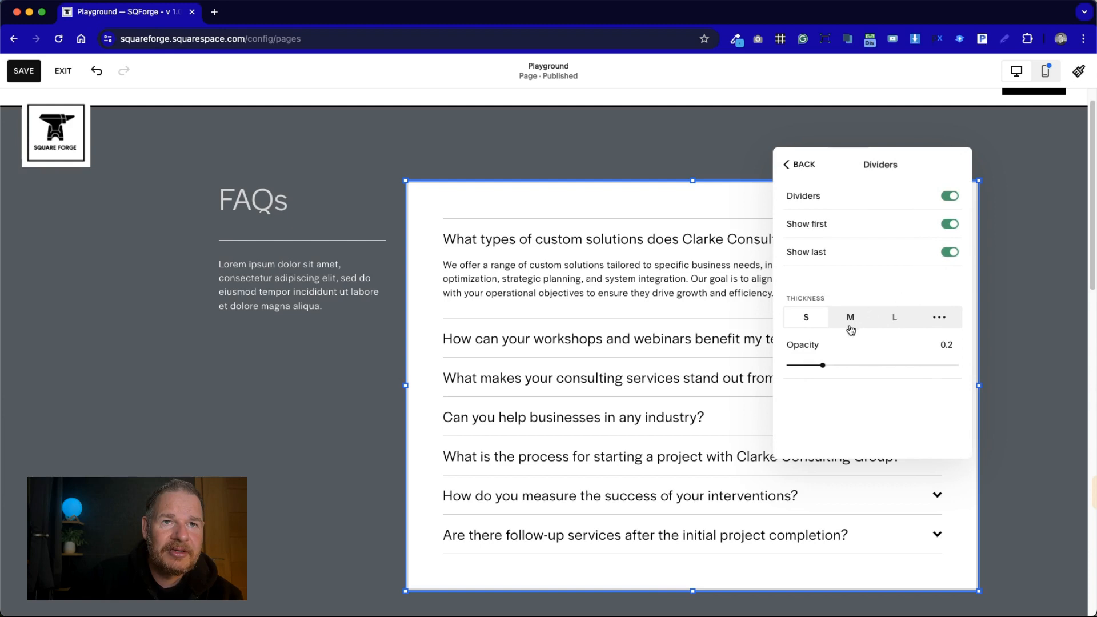
click(939, 317)
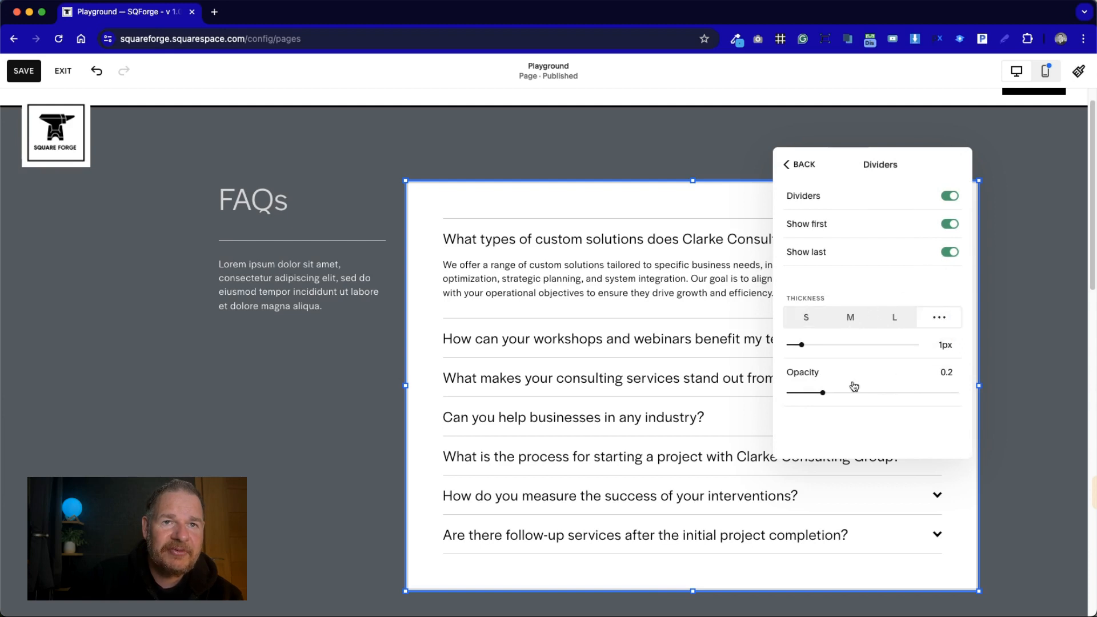
mouse_move(802, 348)
mouse_down()
mouse_move(898, 357)
mouse_move(780, 345)
mouse_move(801, 345)
mouse_up()
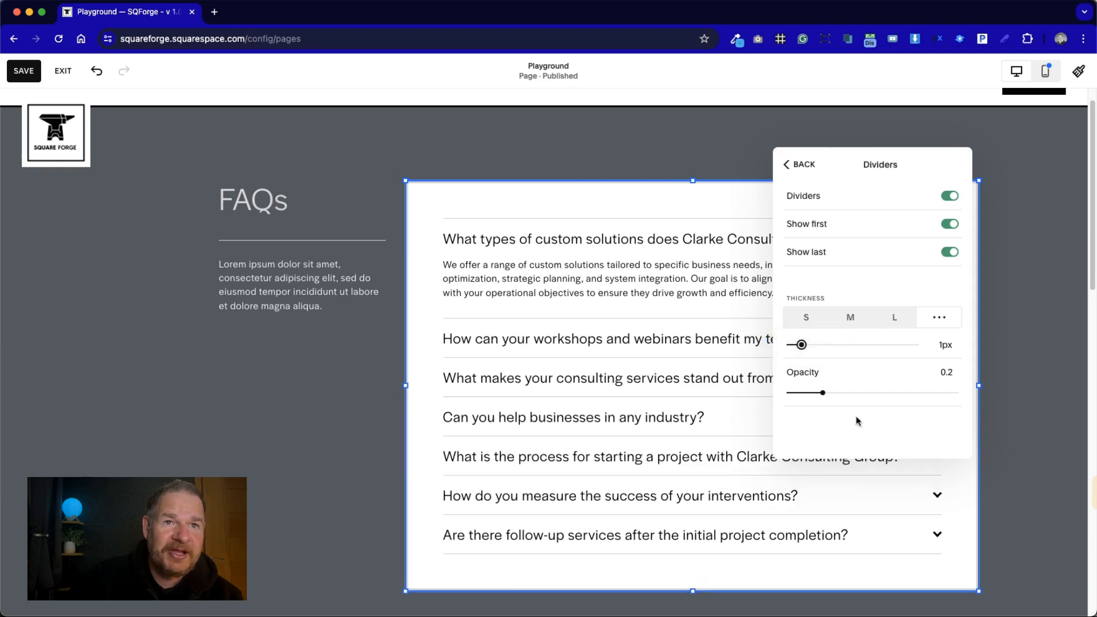
drag(822, 393, 958, 398)
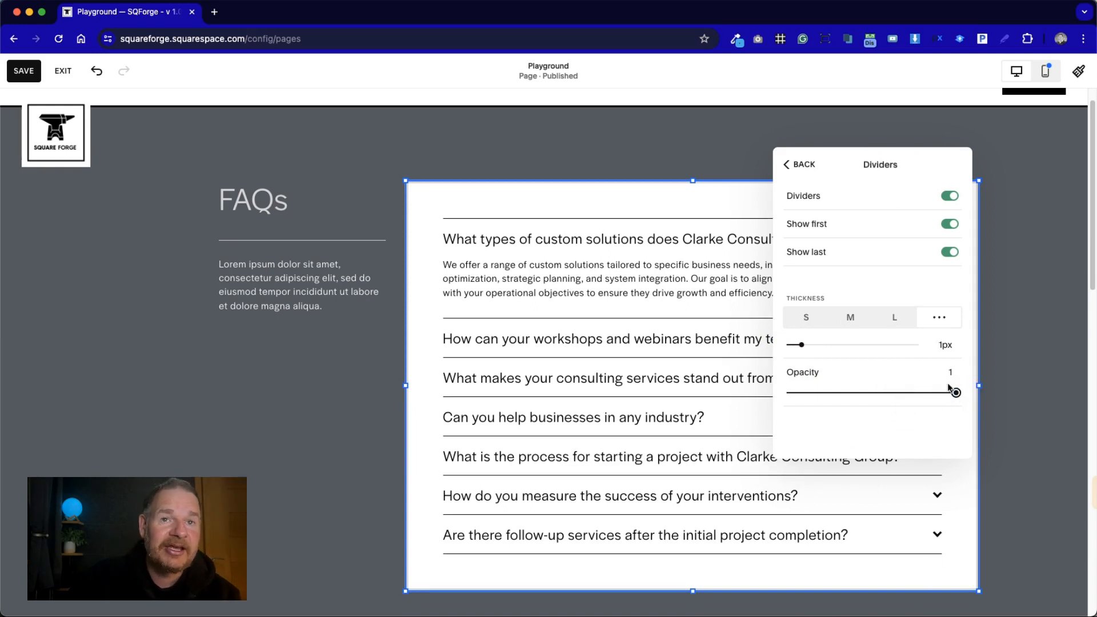
drag(953, 393, 905, 393)
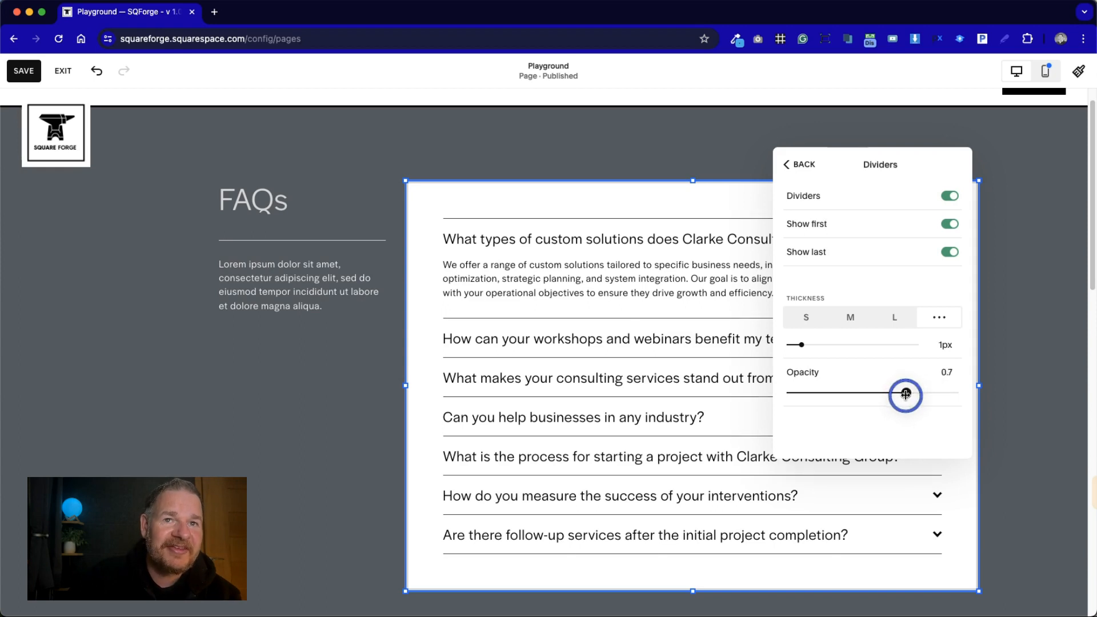
click(817, 167)
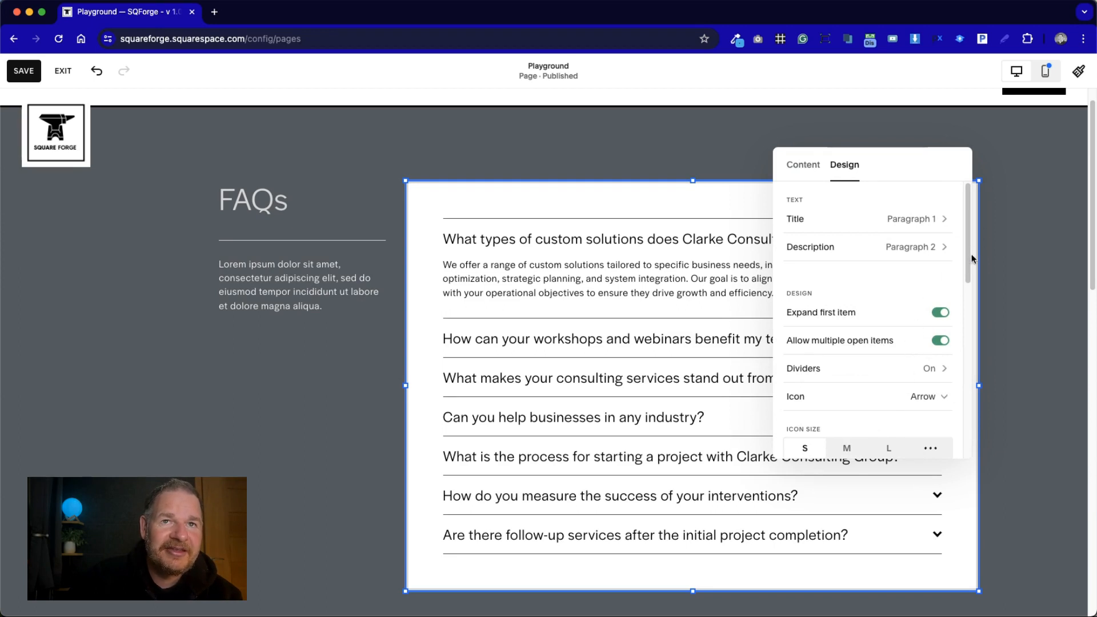
Set the accordion's icon thickness to S and try left icon placement before restoring it to the right
drag(966, 257, 958, 336)
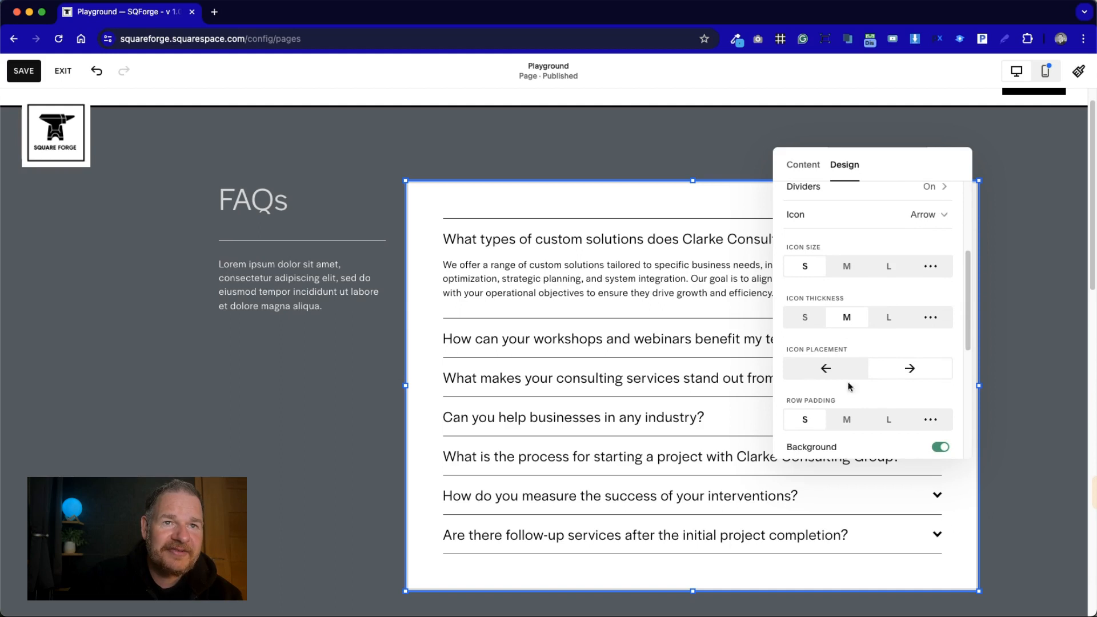
click(805, 316)
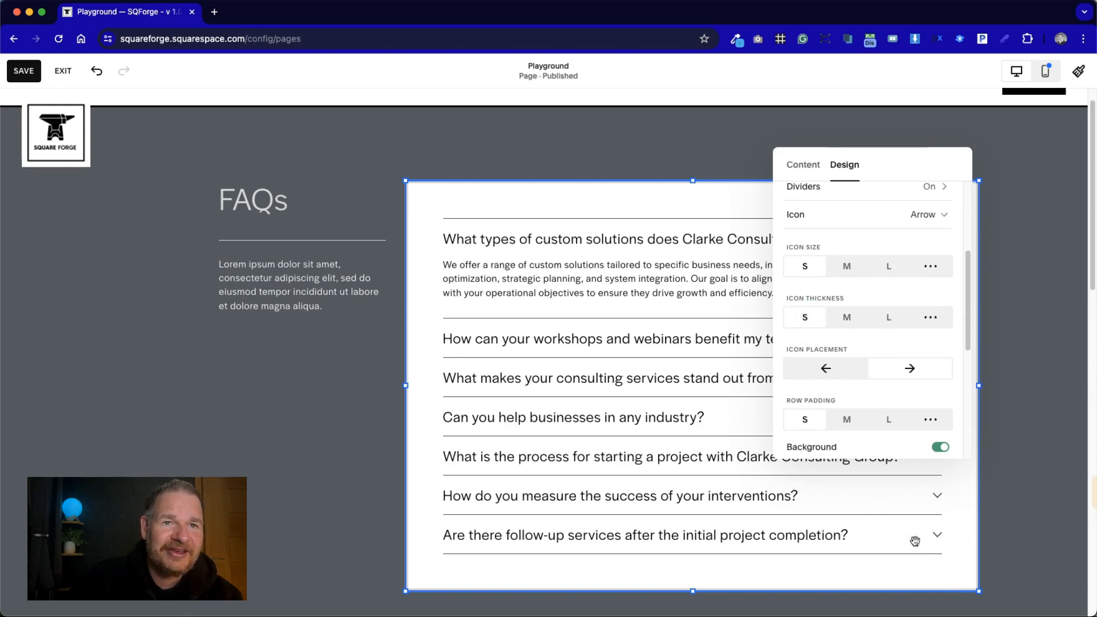
click(849, 367)
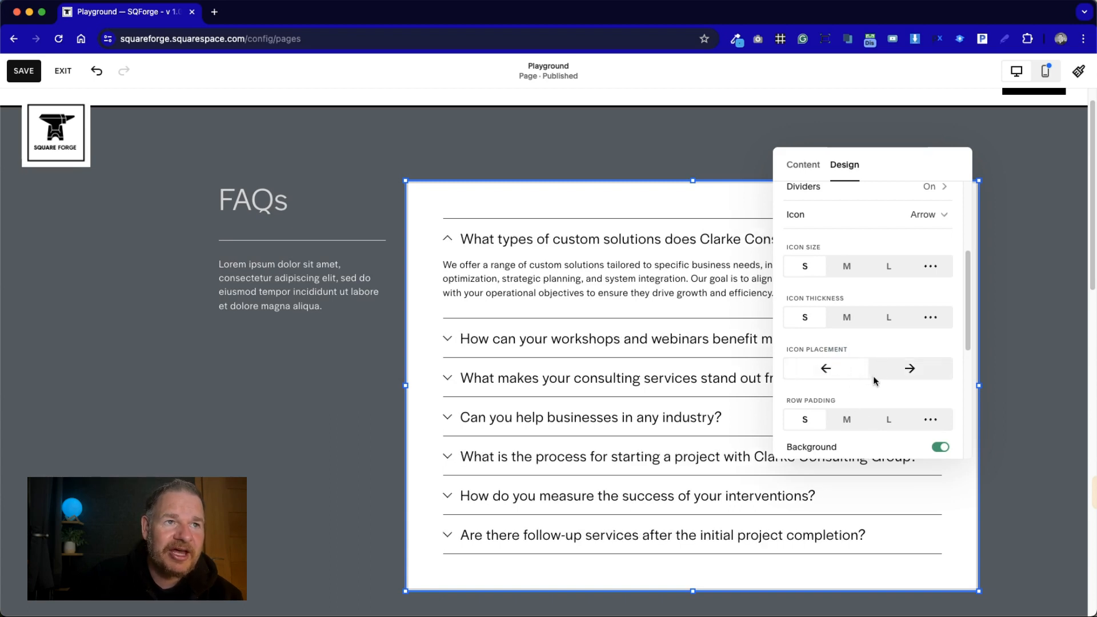
click(902, 370)
Try the dark grey and black palette colors for the stroke around the accordion
scroll(908, 377, down, 5)
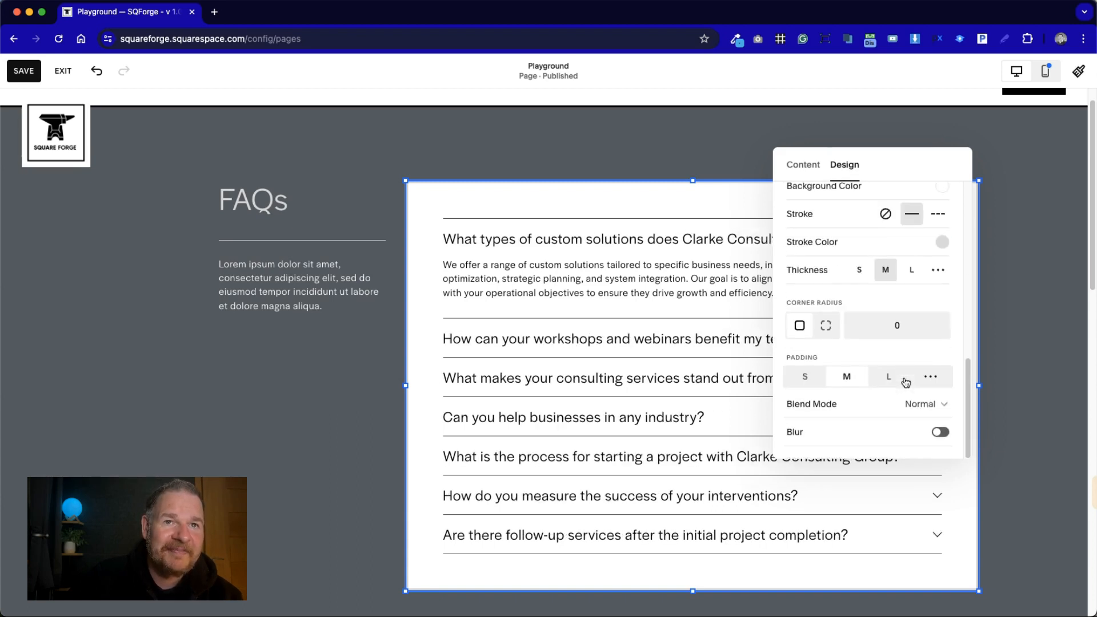
scroll(905, 382, up, 3)
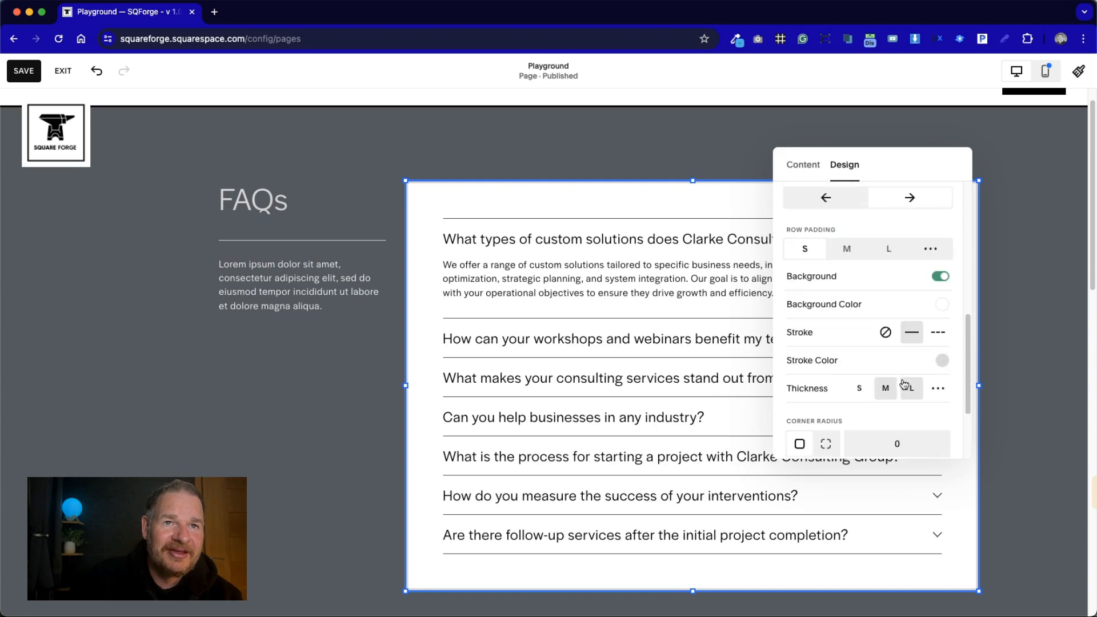
click(943, 358)
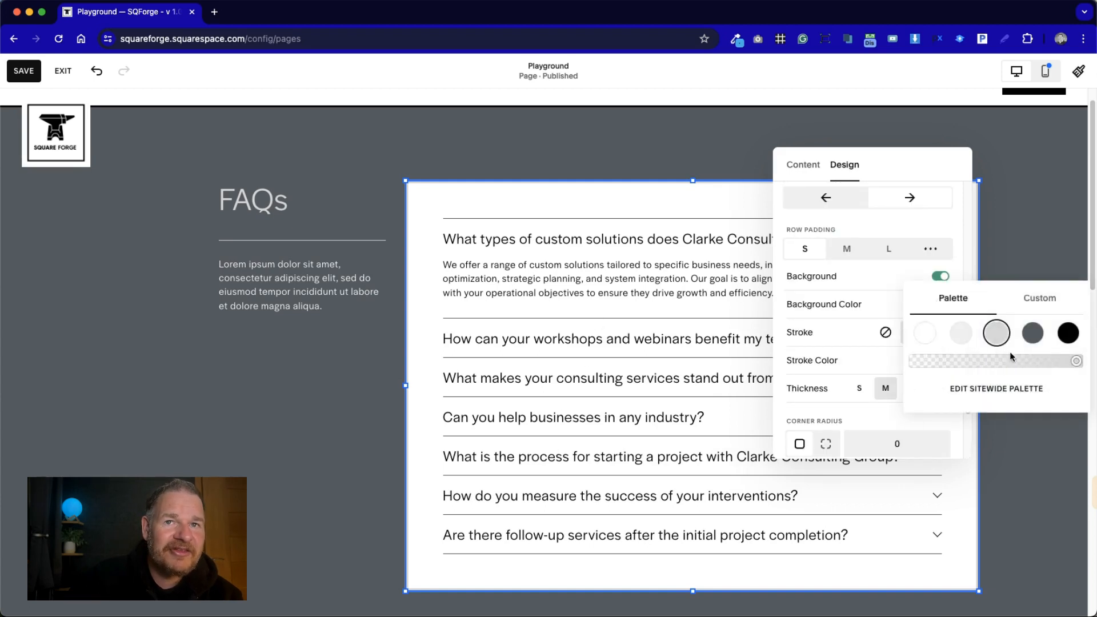
click(1034, 334)
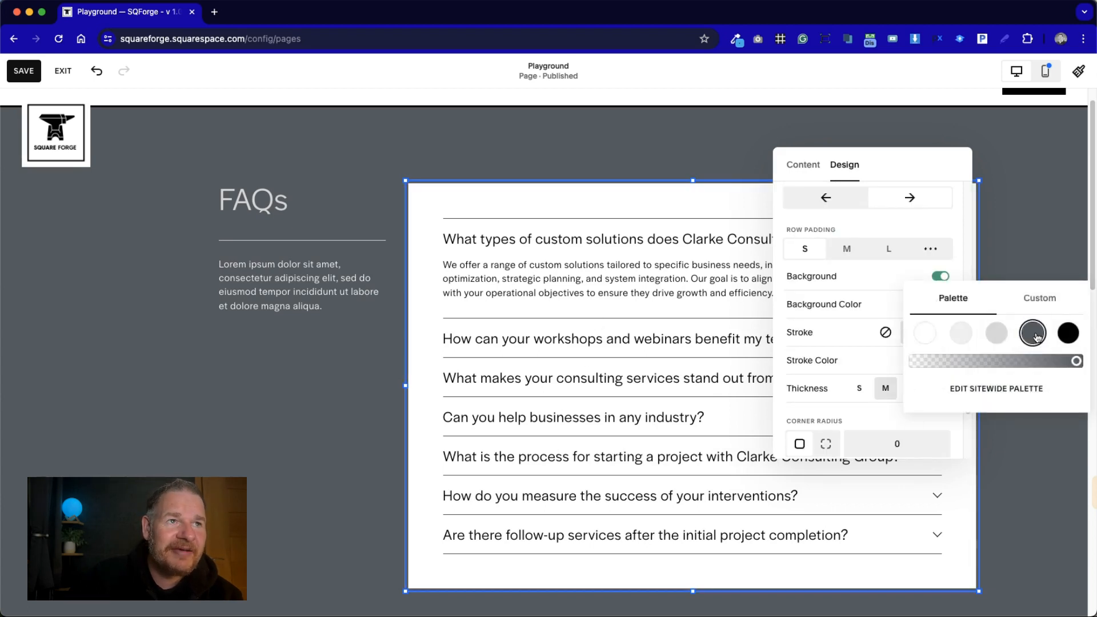
click(1067, 333)
click(325, 362)
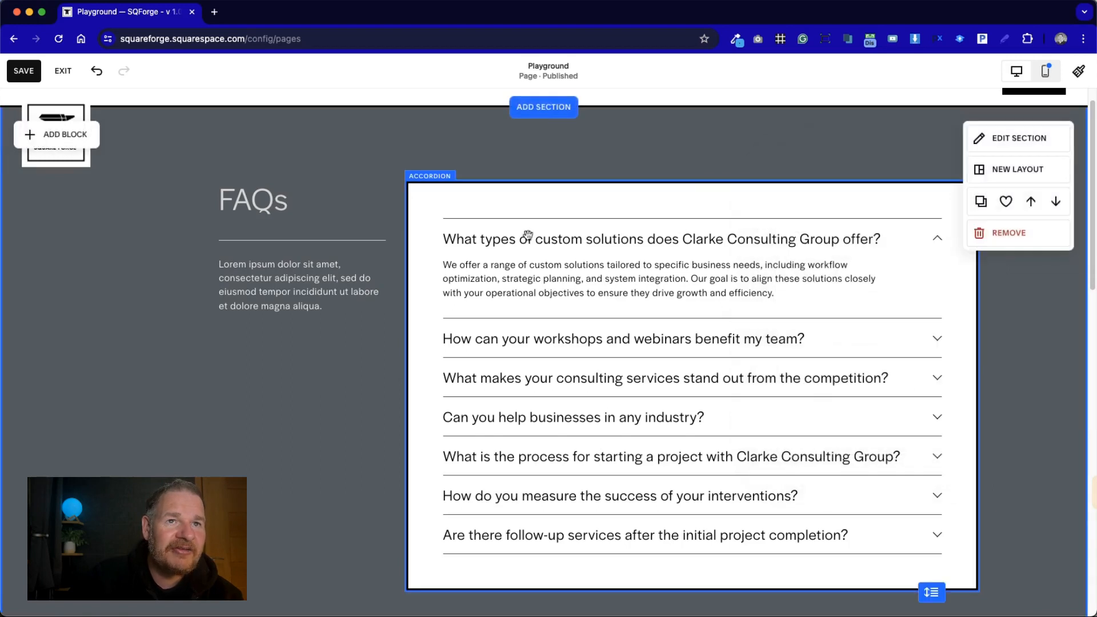
Restore the accordion's stroke color to the light grey palette color
double_click(950, 289)
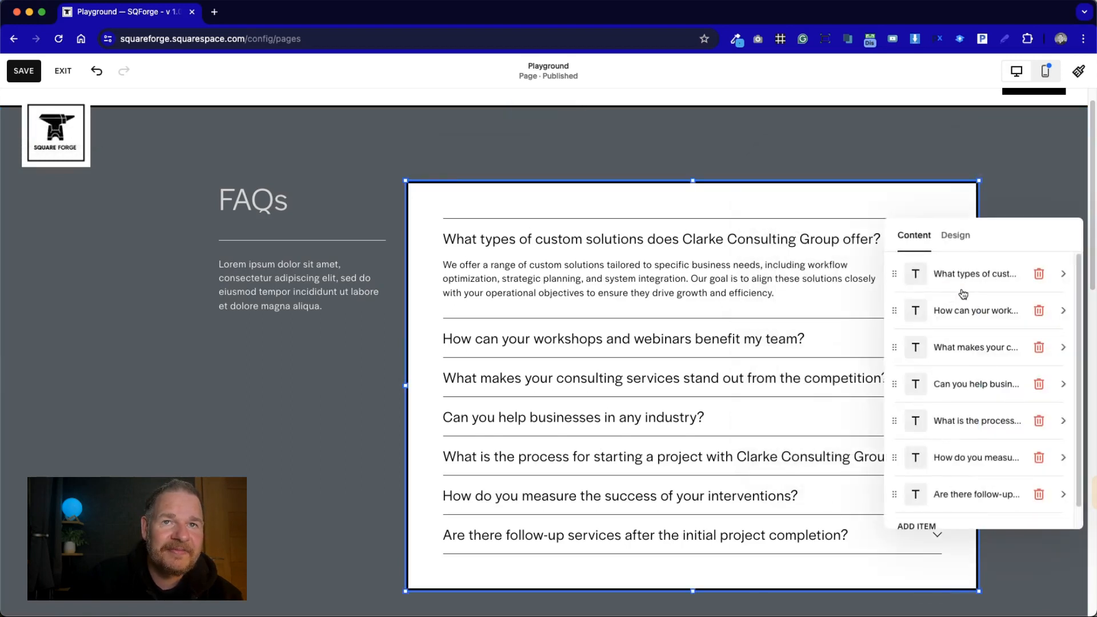
click(967, 233)
scroll(1005, 400, down, 10)
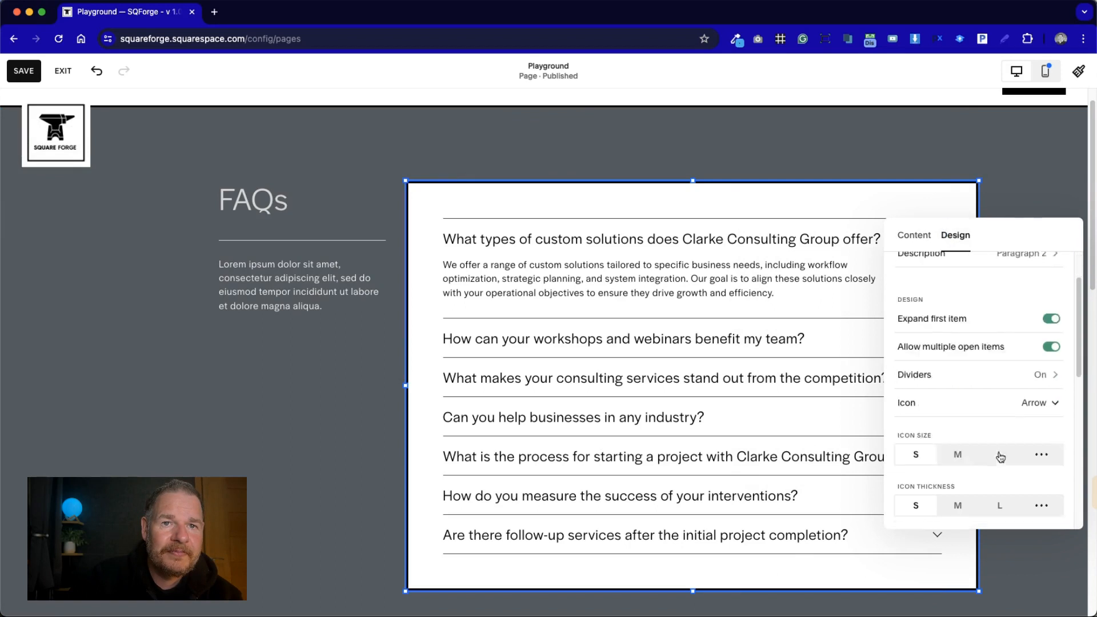
click(1051, 438)
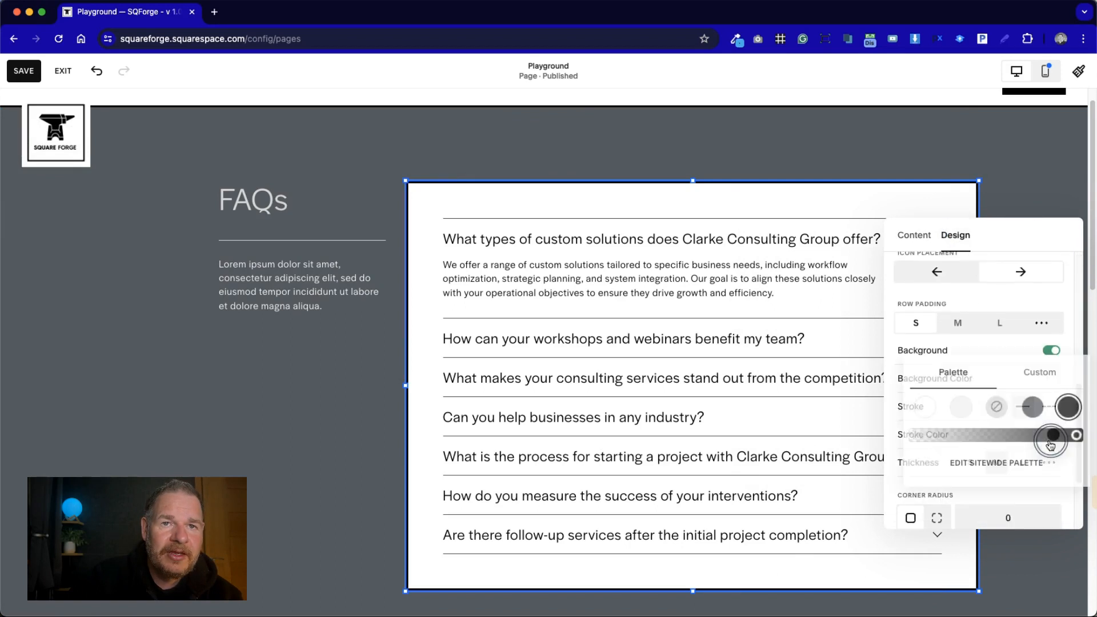
click(992, 408)
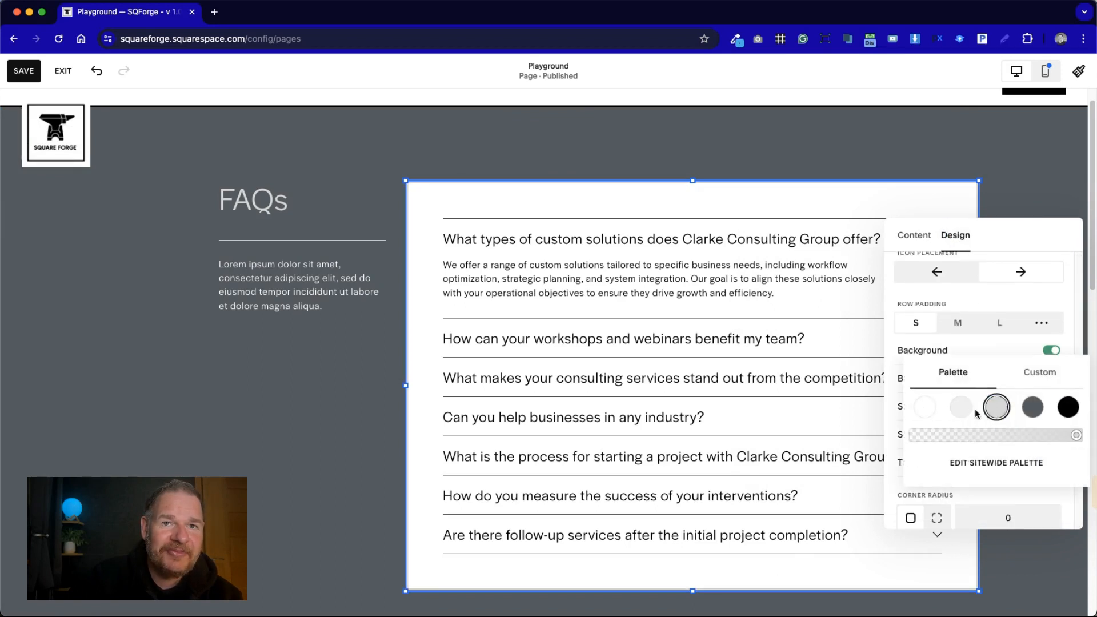
click(1068, 352)
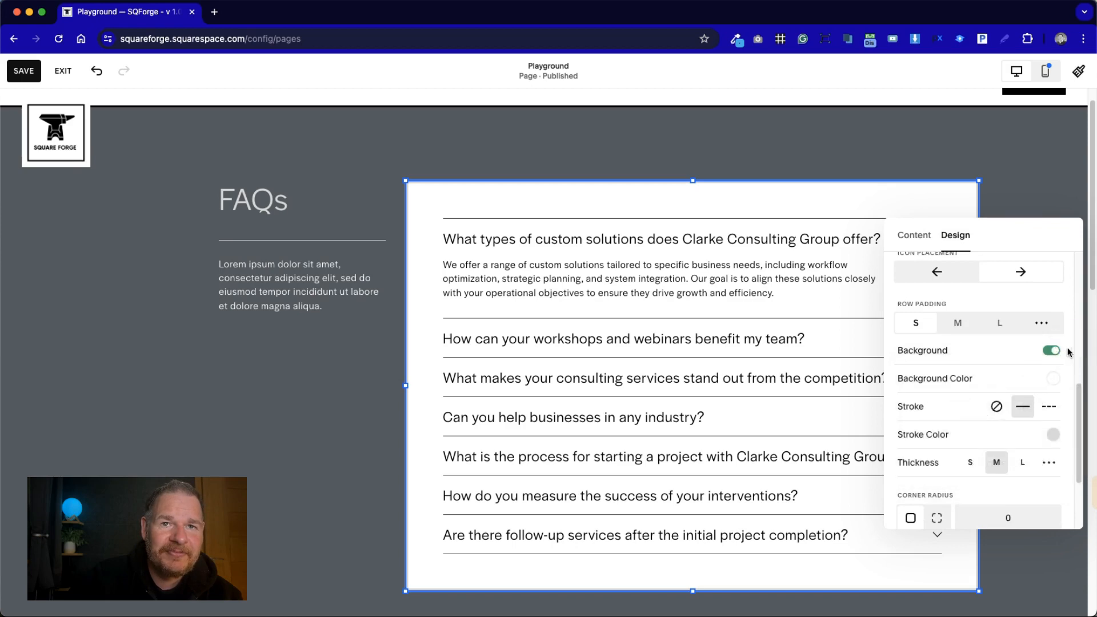
Give the accordion's outer stroke a custom thickness of 0px
click(1048, 462)
drag(914, 491, 901, 490)
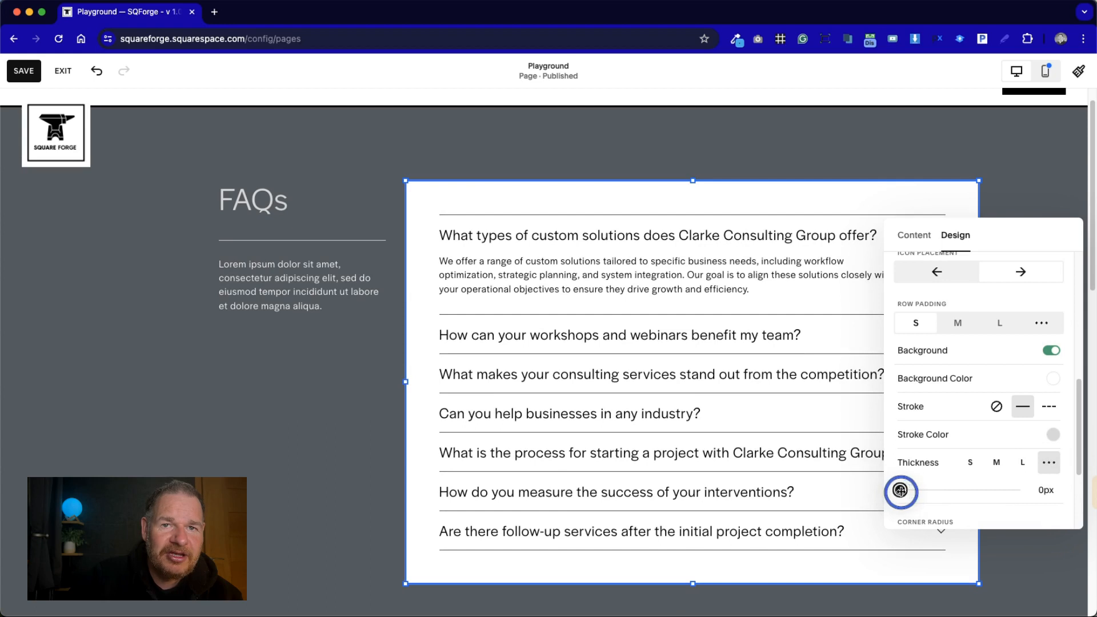
click(382, 325)
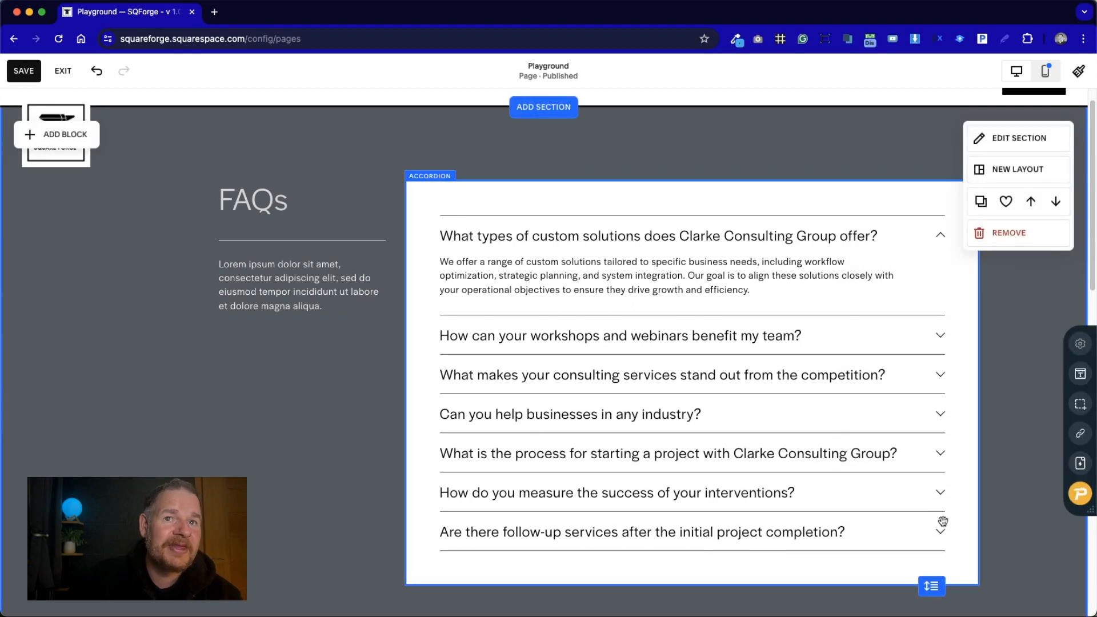
Add the saved white FAQs section with the bordered accordion above the grey FAQs section
click(543, 108)
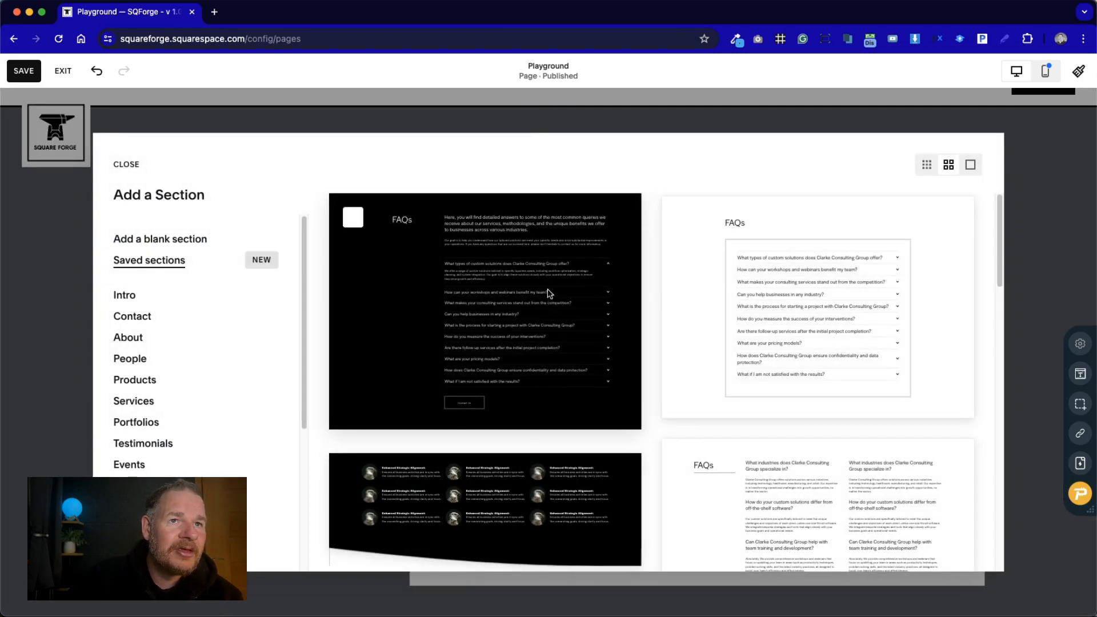
click(846, 301)
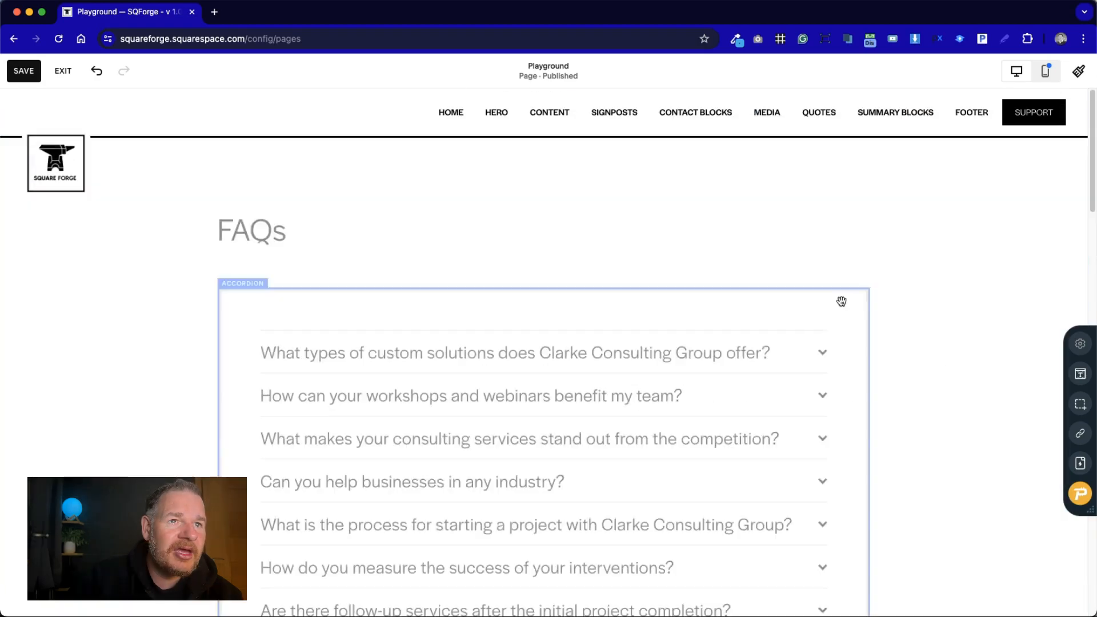
scroll(666, 378, down, 15)
scroll(666, 378, up, 4)
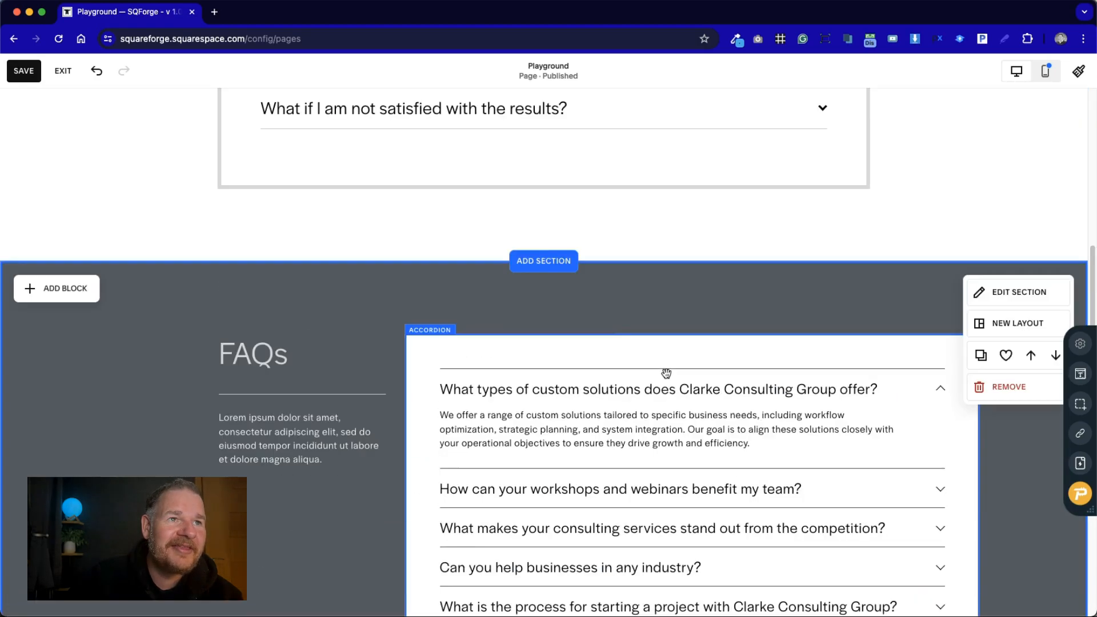
Add the customized grey FAQs section to the saved sections
scroll(669, 377, down, 9)
scroll(669, 377, up, 5)
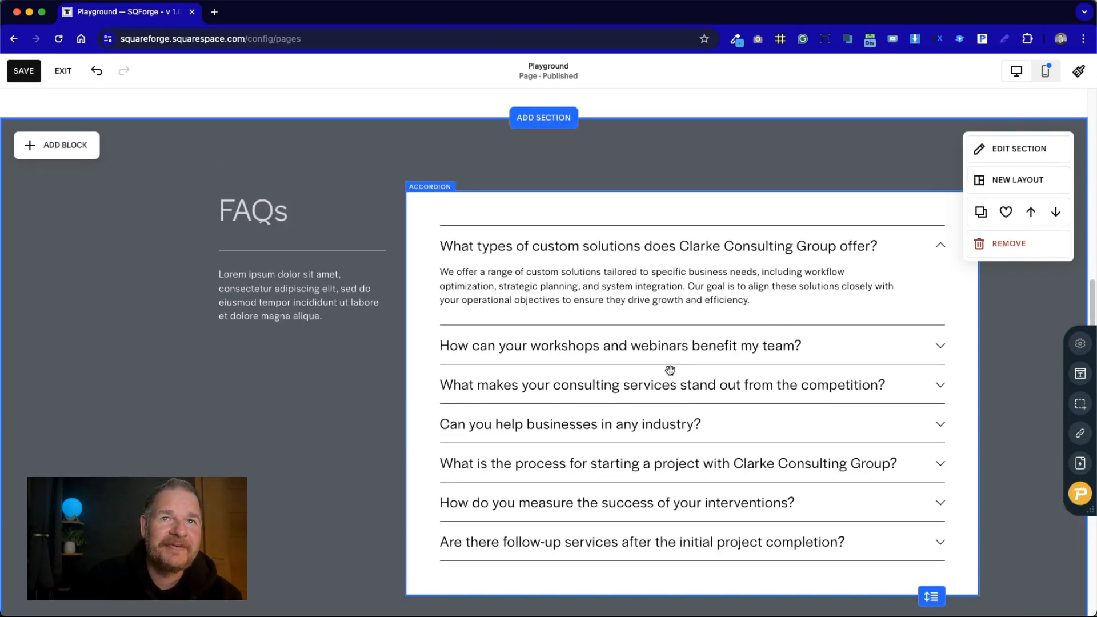
click(1002, 219)
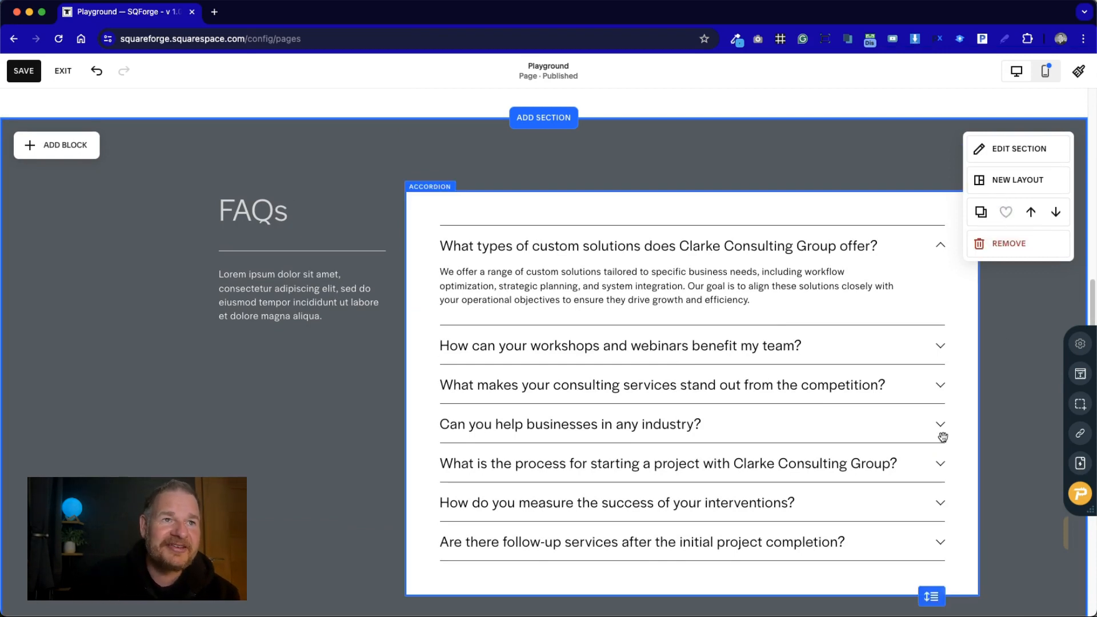
scroll(468, 306, up, 3)
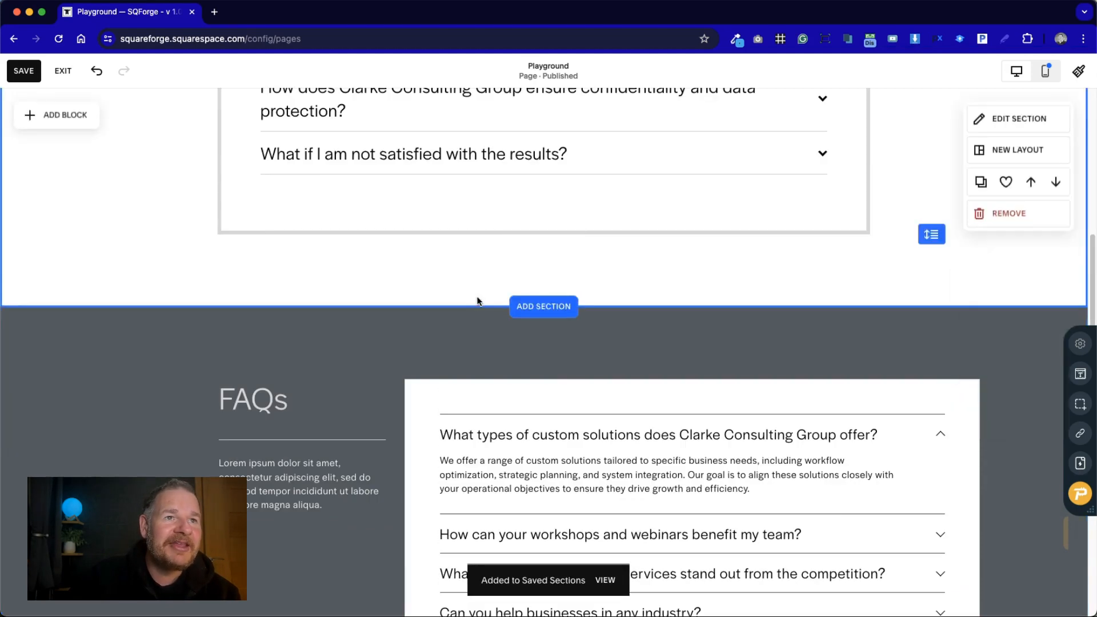
Delete the white bordered FAQs section from the saved sections and close the section picker
click(522, 306)
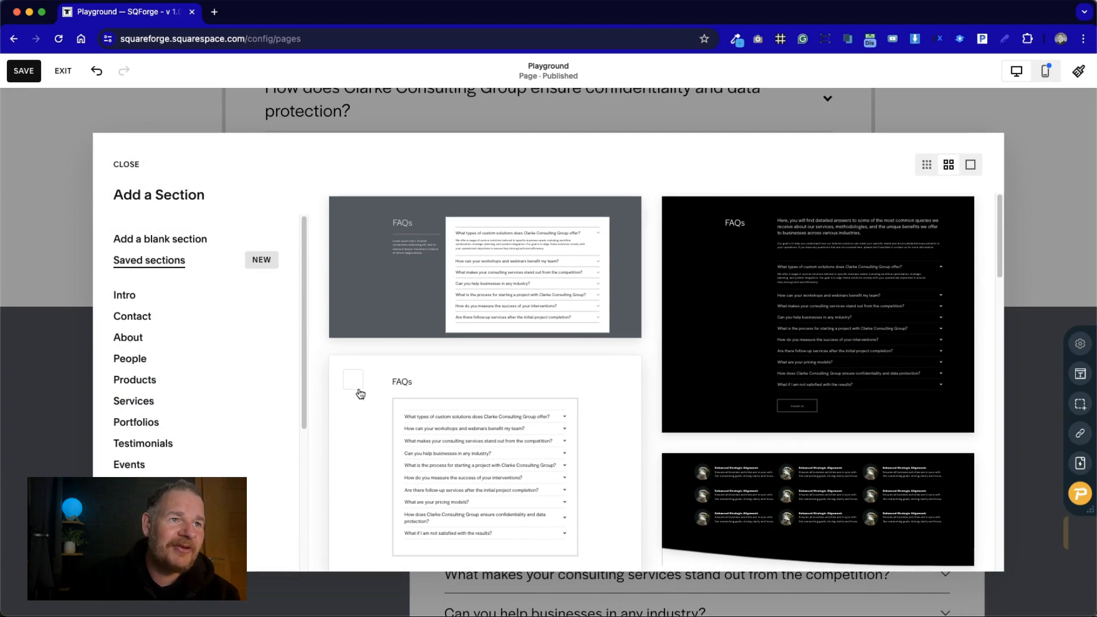
click(357, 386)
scroll(403, 417, down, 1)
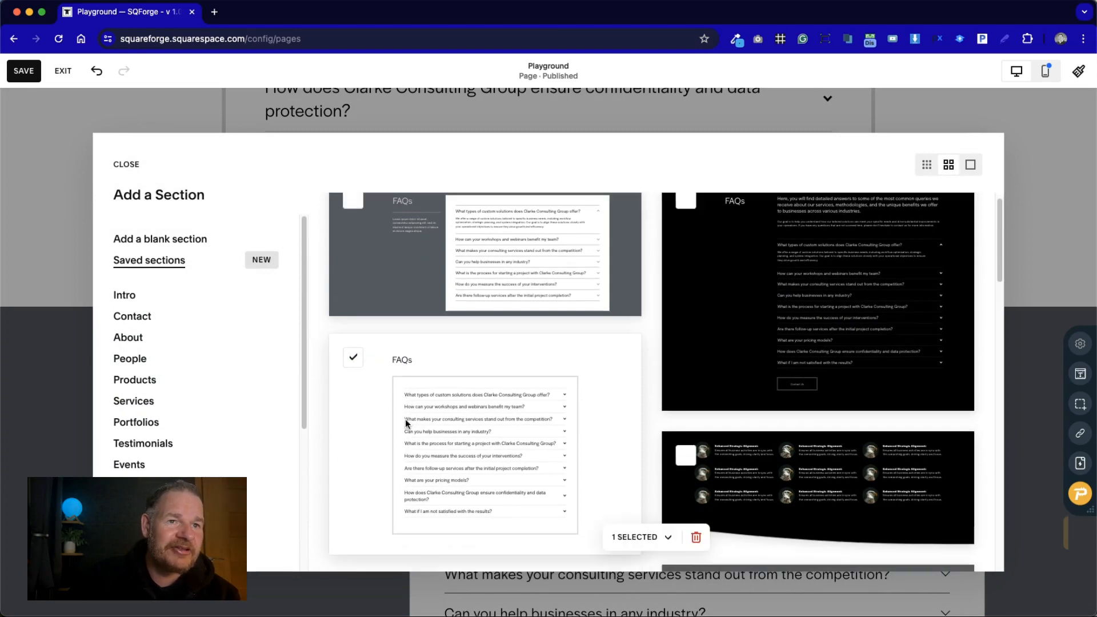
click(696, 538)
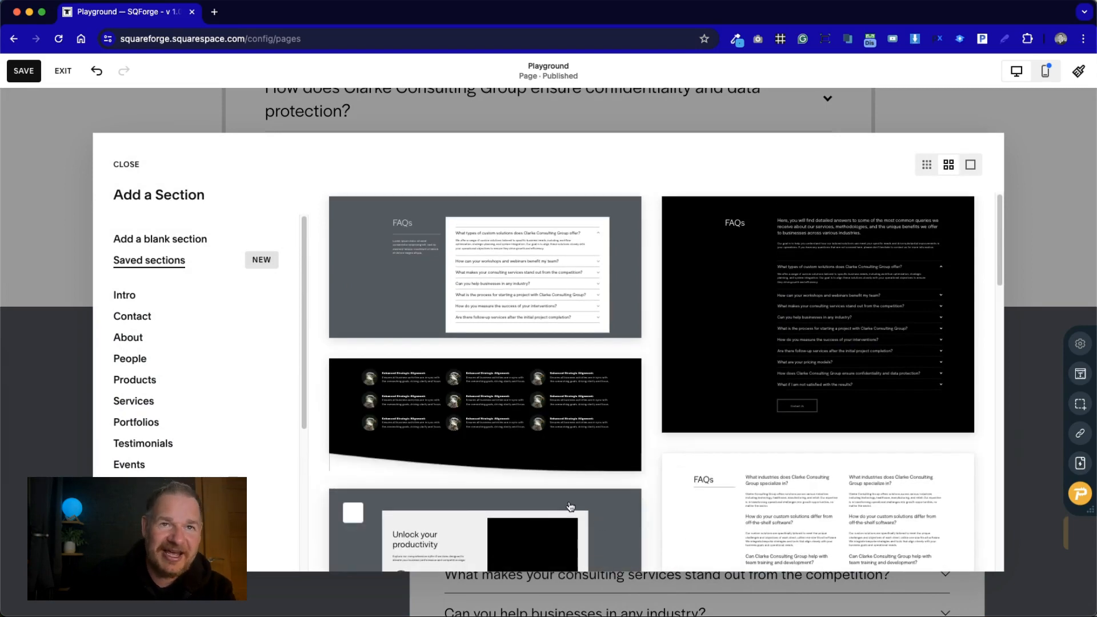
click(965, 119)
Save the Playground page and exit the page editor
click(30, 78)
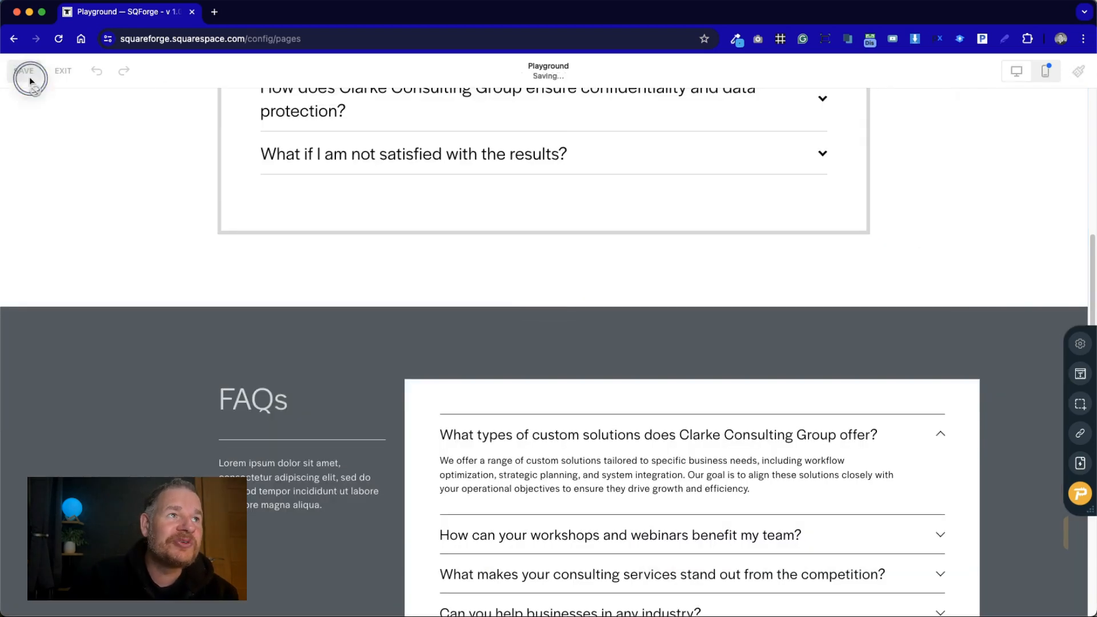
click(63, 74)
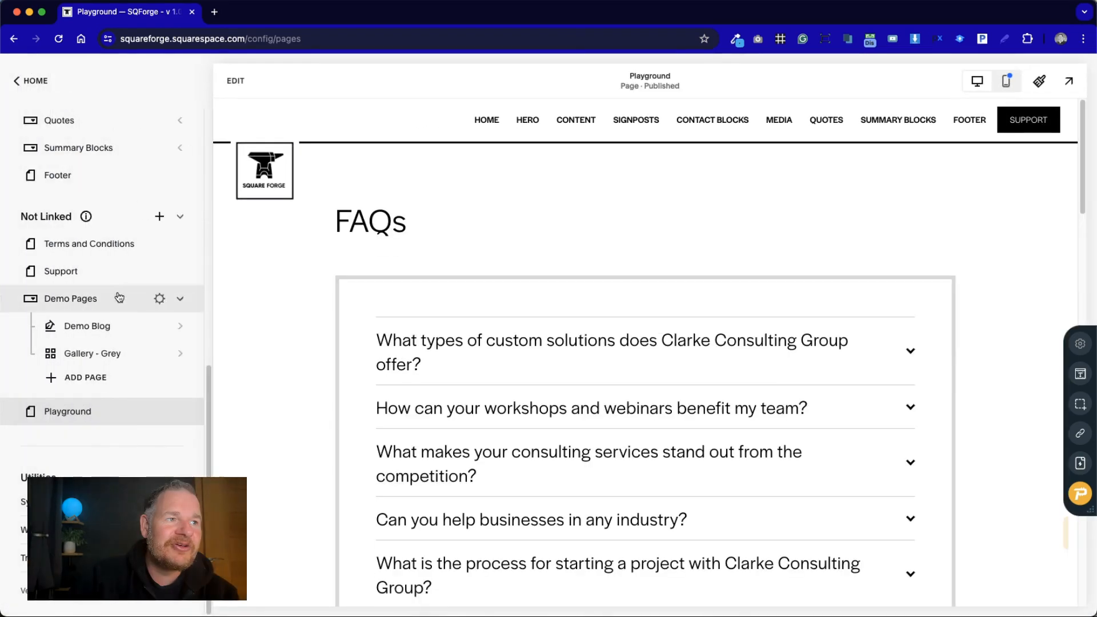
Open the Content: Accordion page and look through its FAQ accordion sections
scroll(110, 378, up, 2)
scroll(110, 409, up, 7)
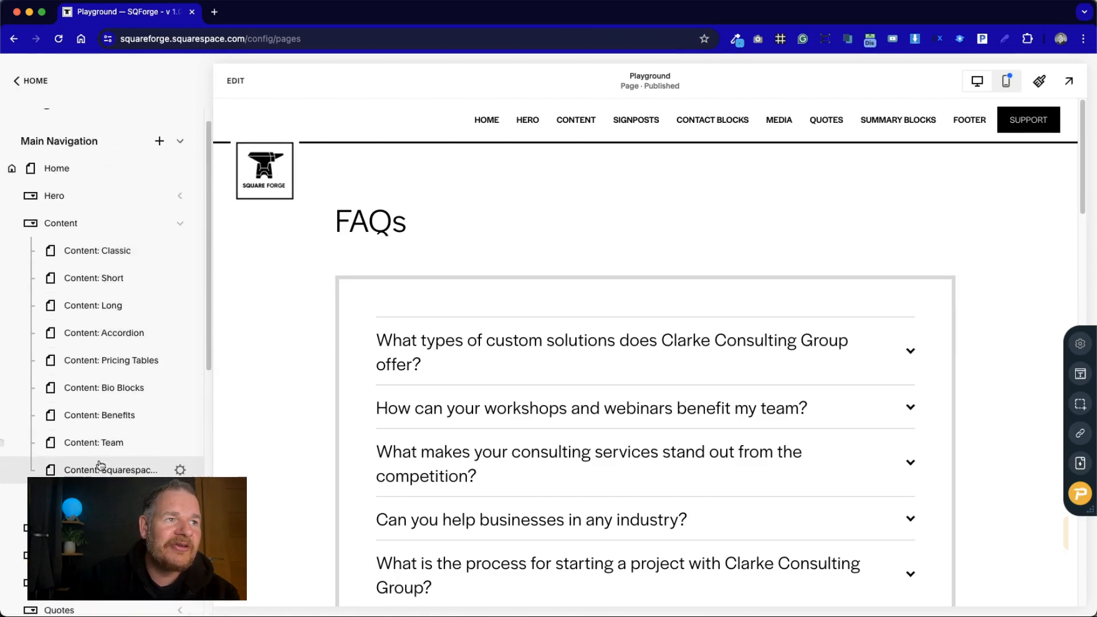
click(83, 341)
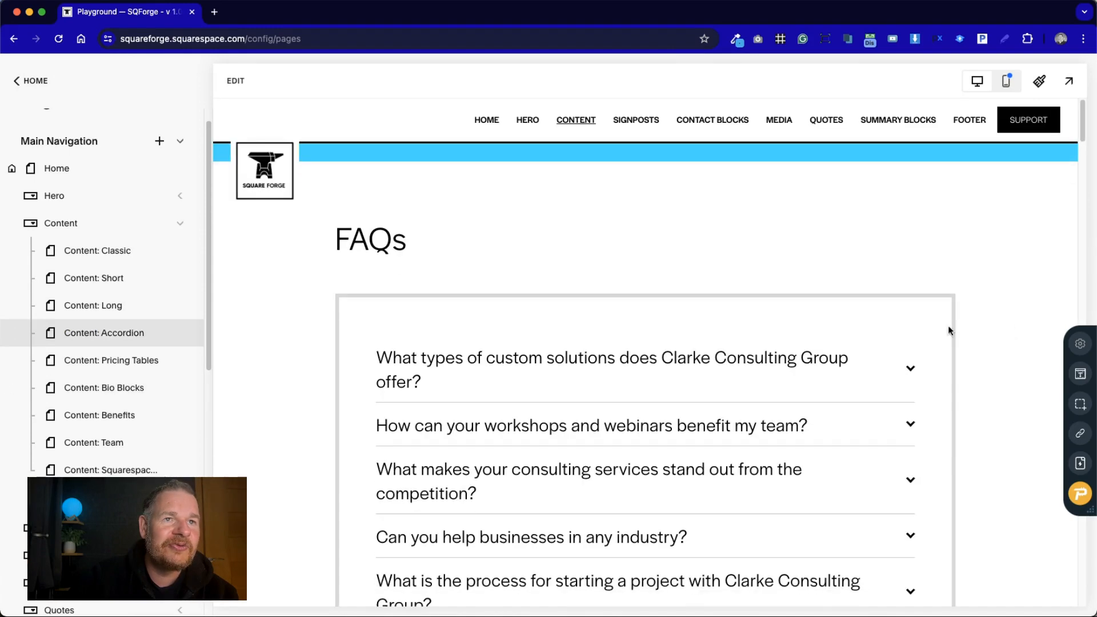
scroll(769, 345, up, 20)
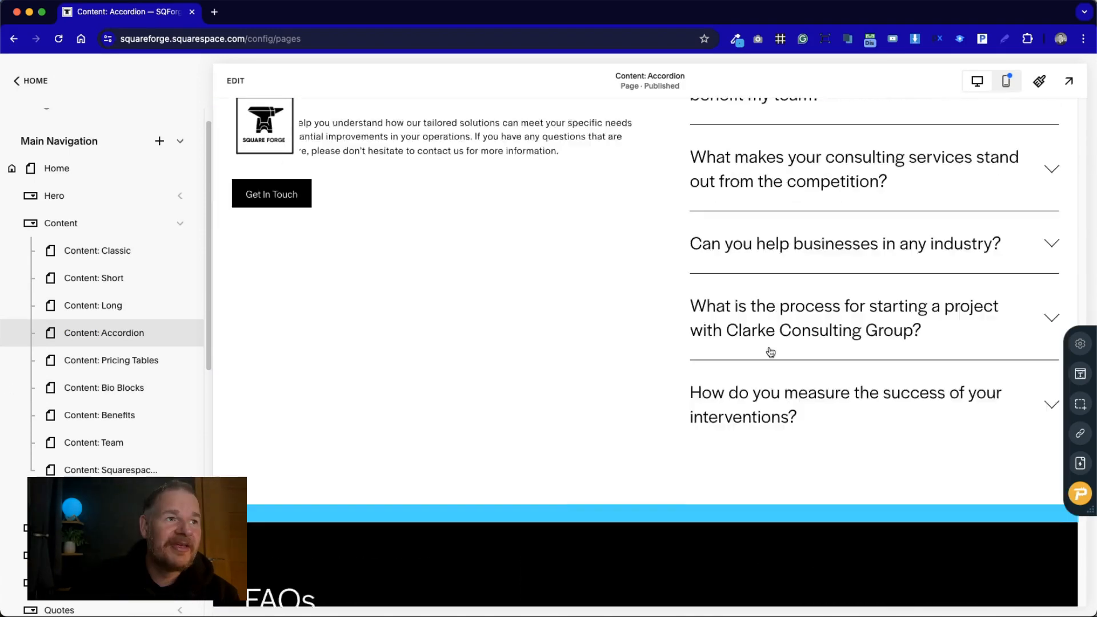
scroll(140, 404, up, 1)
scroll(140, 407, down, 10)
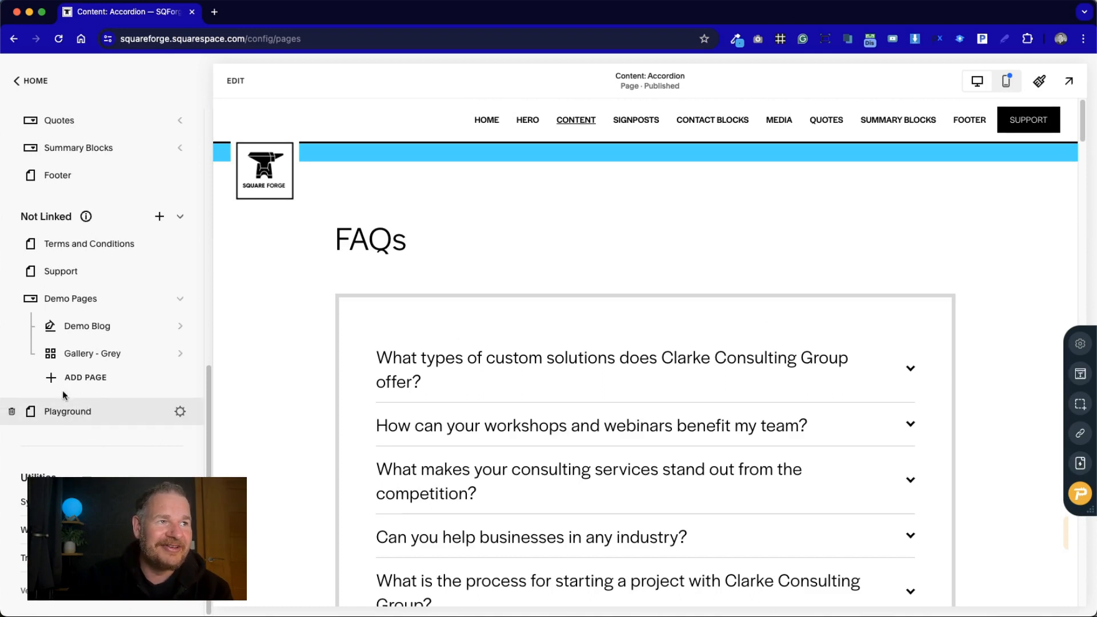
Return to the Playground page, review its FAQ sections and open the page for editing
scroll(47, 279, up, 5)
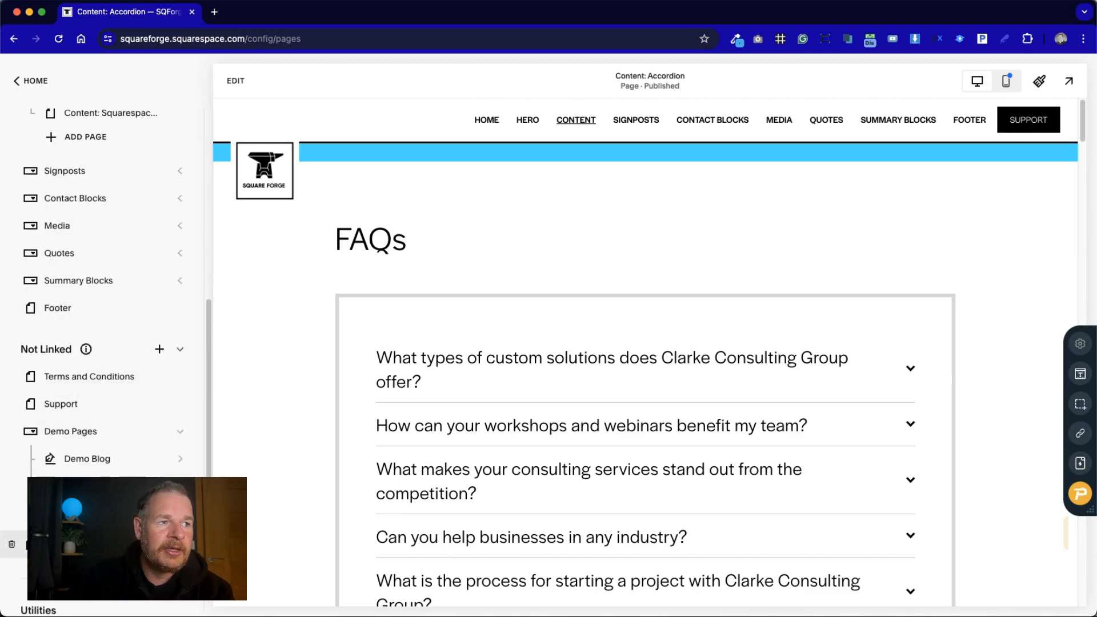
click(74, 543)
scroll(572, 440, down, 20)
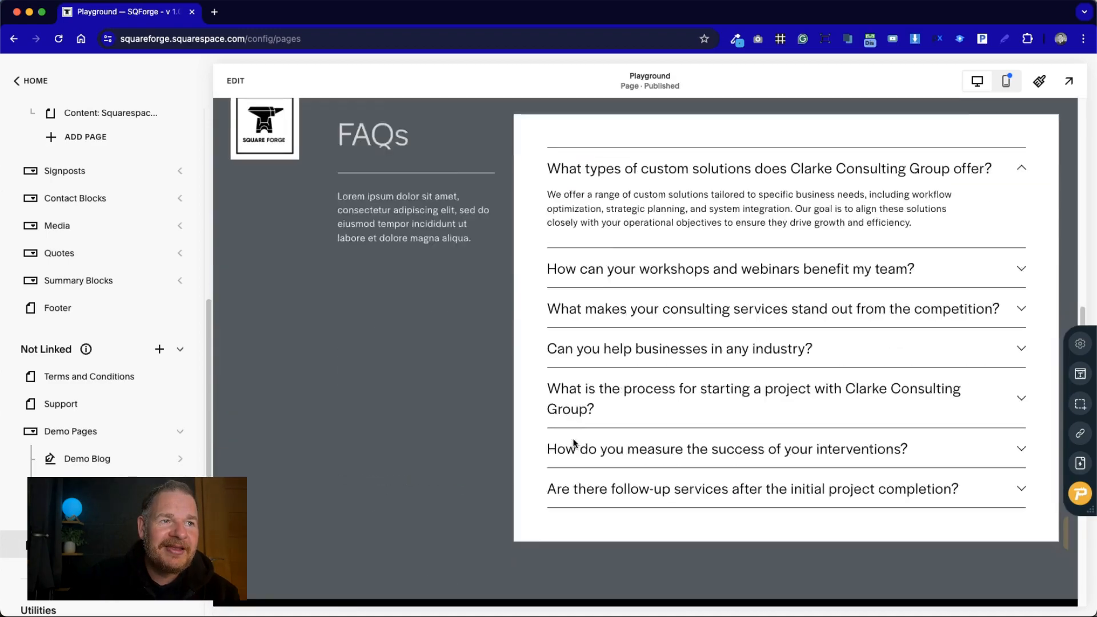
scroll(574, 442, up, 4)
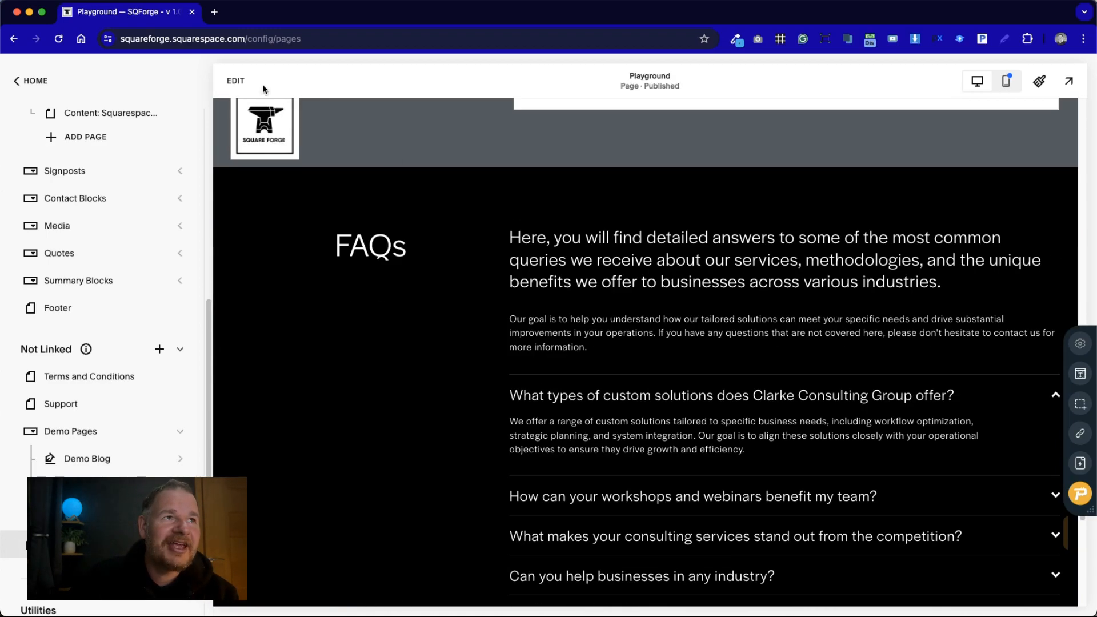
click(244, 81)
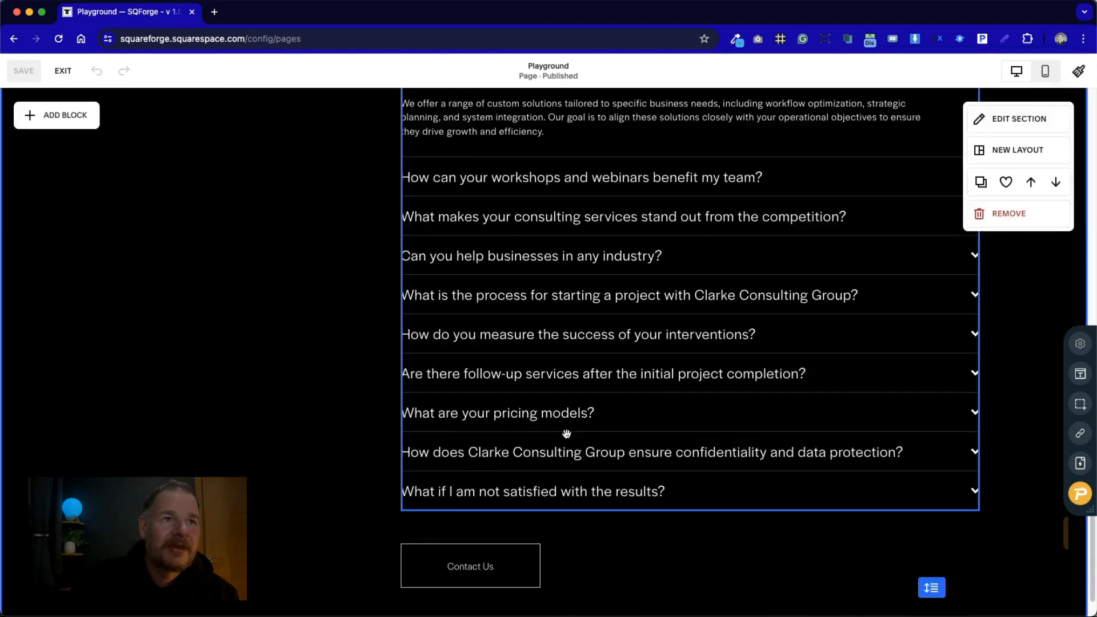
Narrow the accordion in the black FAQs section from its left edge so it starts just right of the page centre
scroll(567, 433, up, 7)
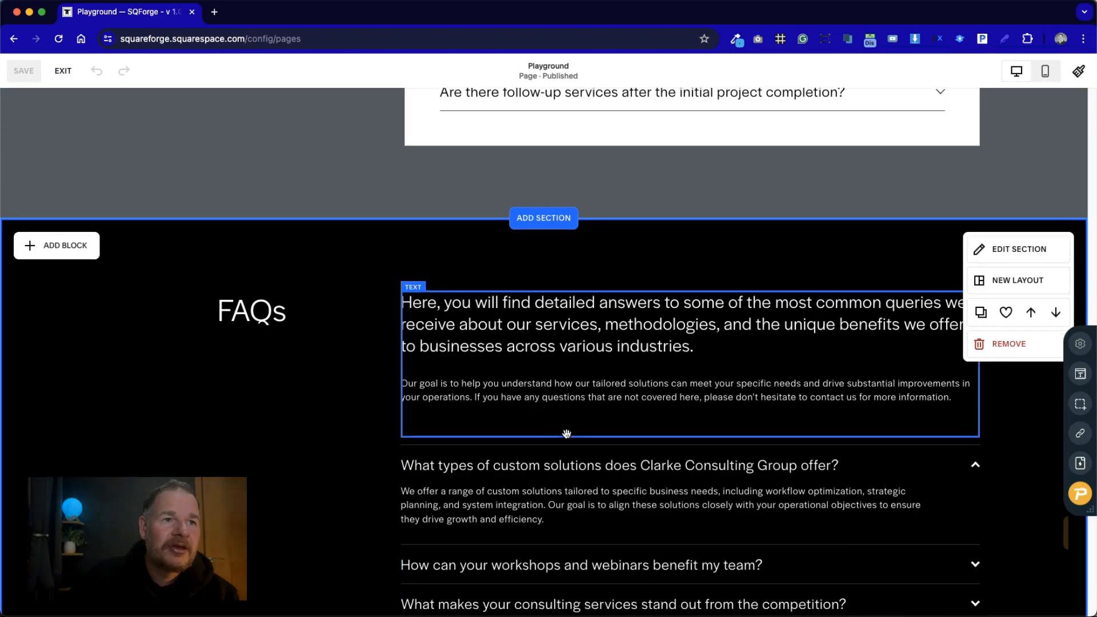
click(478, 337)
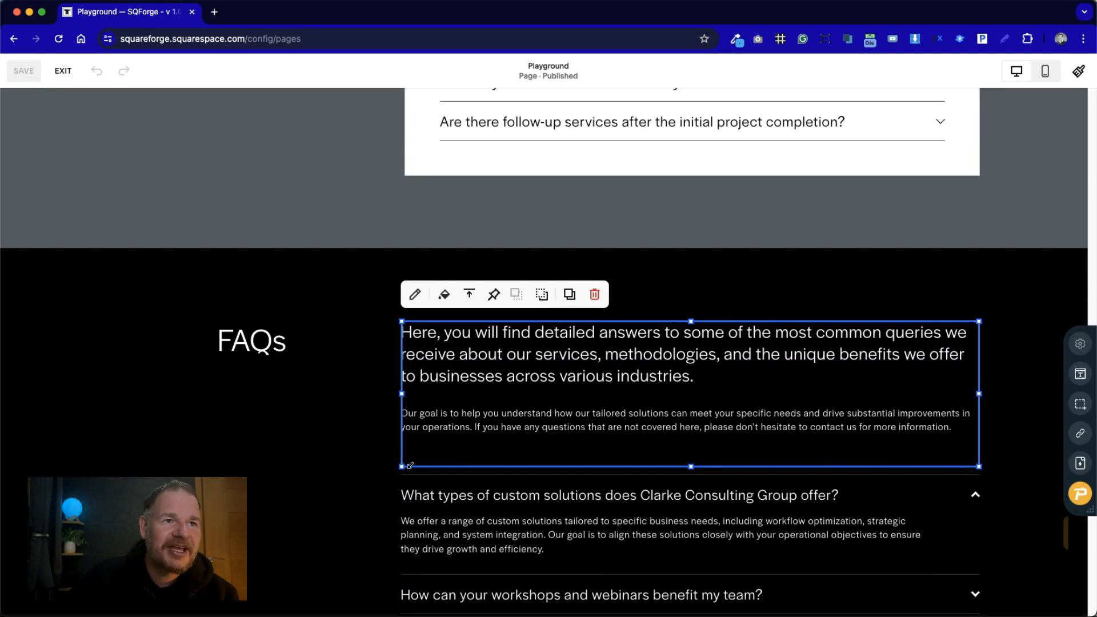
click(260, 458)
scroll(627, 518, down, 8)
scroll(621, 509, up, 3)
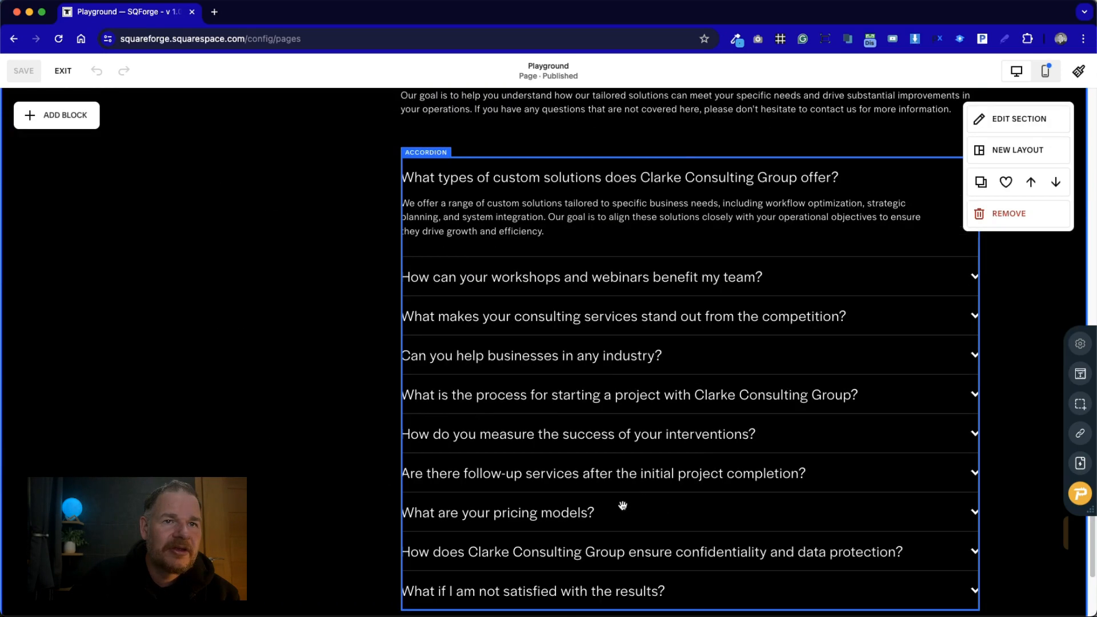
click(761, 427)
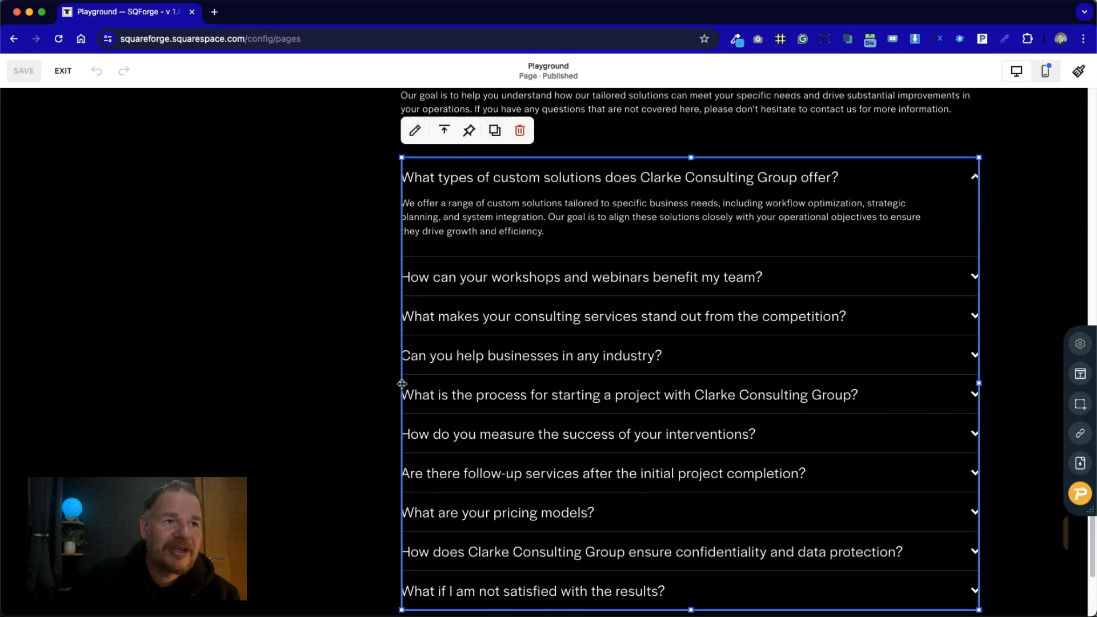
drag(403, 383, 622, 400)
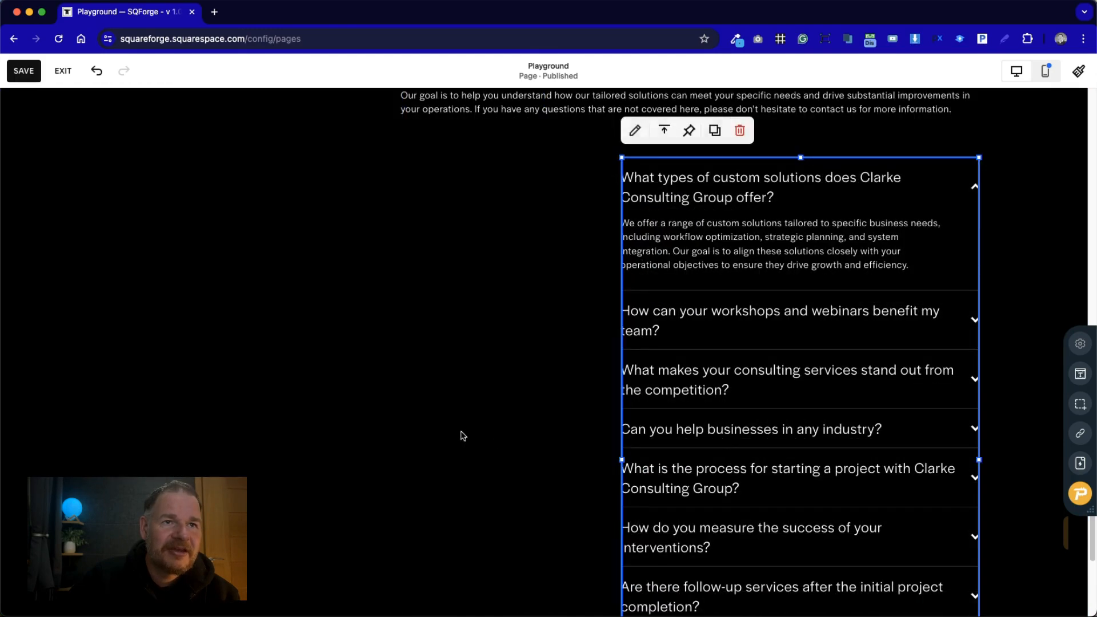
click(463, 436)
scroll(628, 268, down, 4)
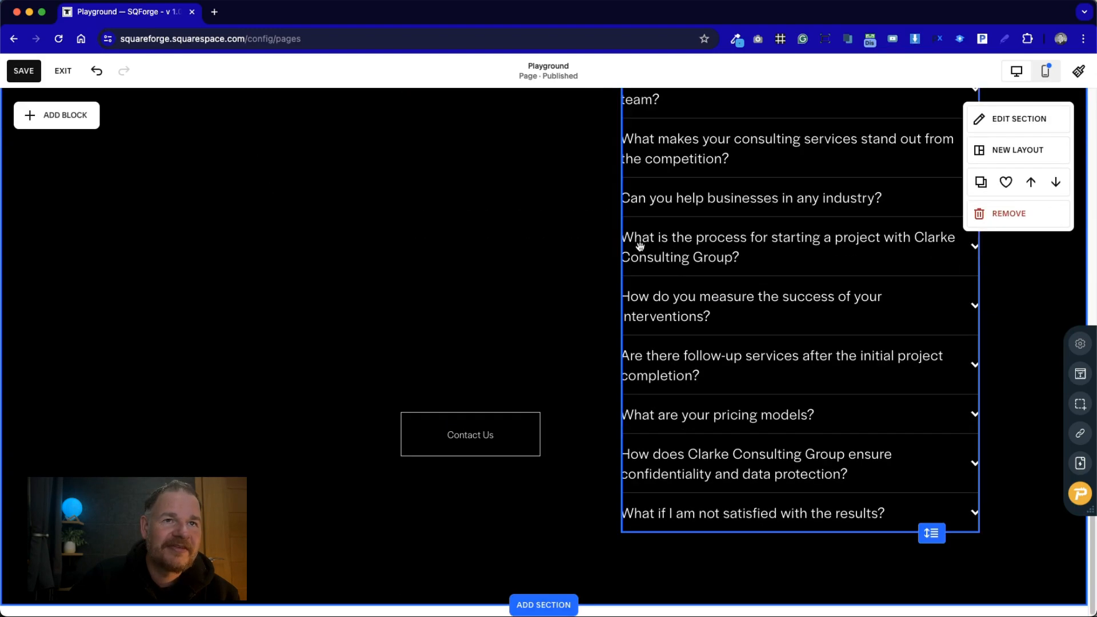
Narrow the black section's intro text to end before the accordion, and move the accordion up beside it
click(639, 245)
scroll(641, 245, up, 9)
scroll(656, 482, down, 1)
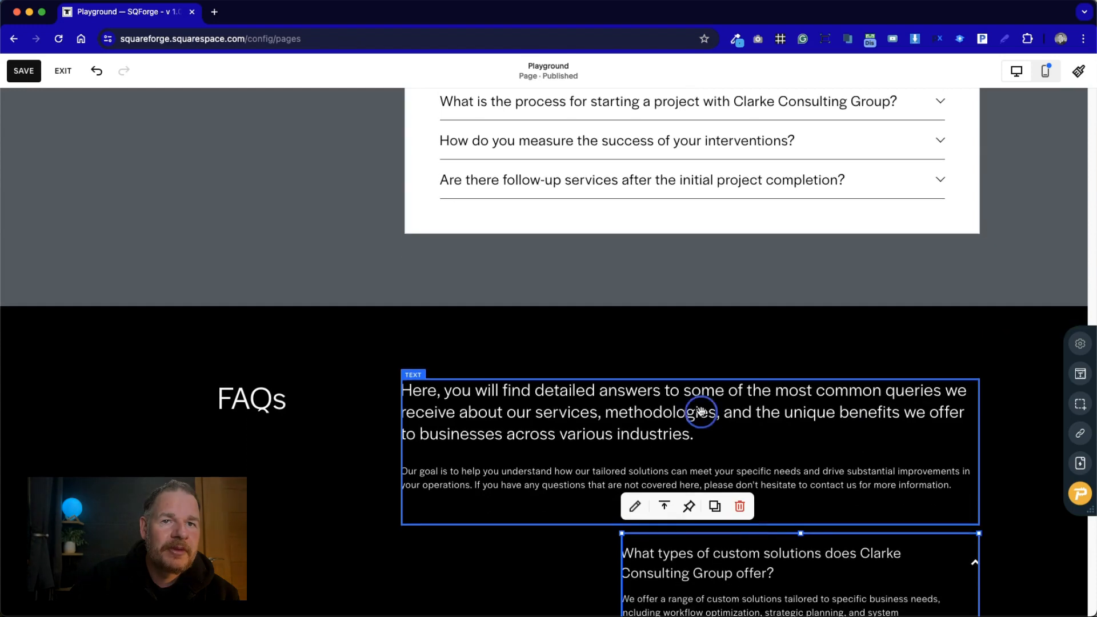
click(701, 412)
drag(979, 451, 622, 455)
click(745, 493)
click(725, 447)
scroll(725, 435, down, 4)
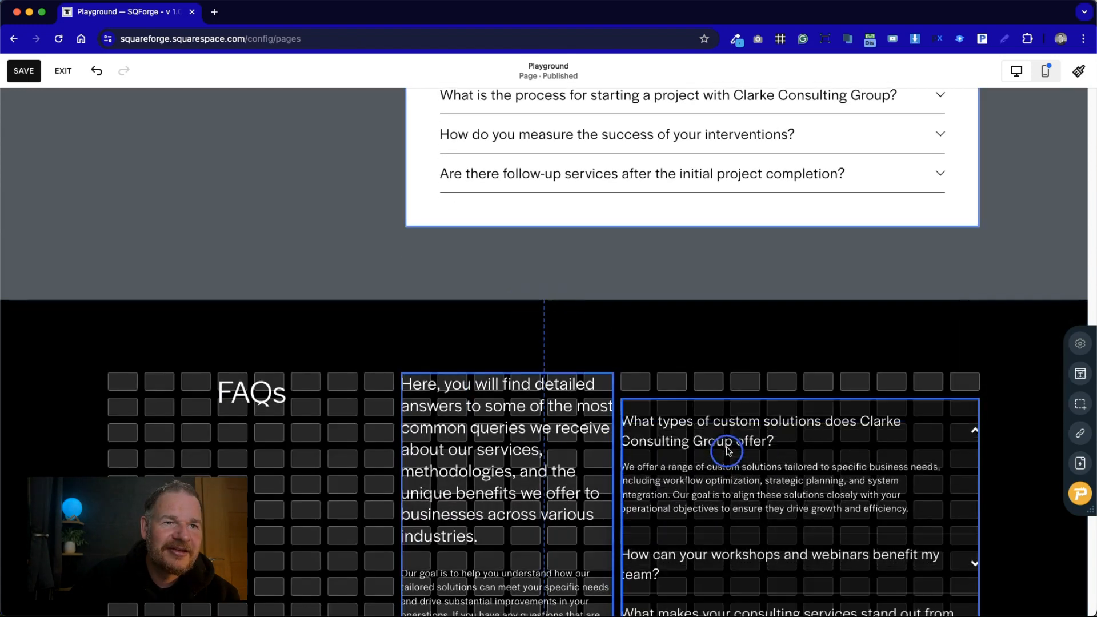
Move the Contact Us button directly under the intro text and trim the empty space at the bottom of the black section
scroll(451, 519, down, 6)
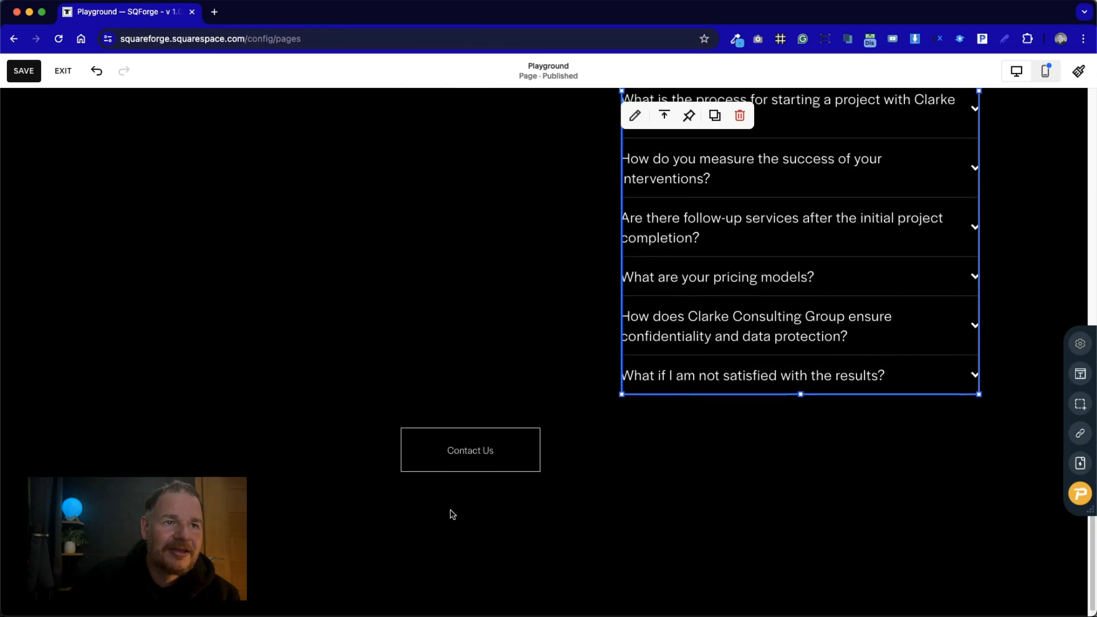
click(472, 472)
drag(472, 473, 502, 169)
scroll(489, 277, up, 5)
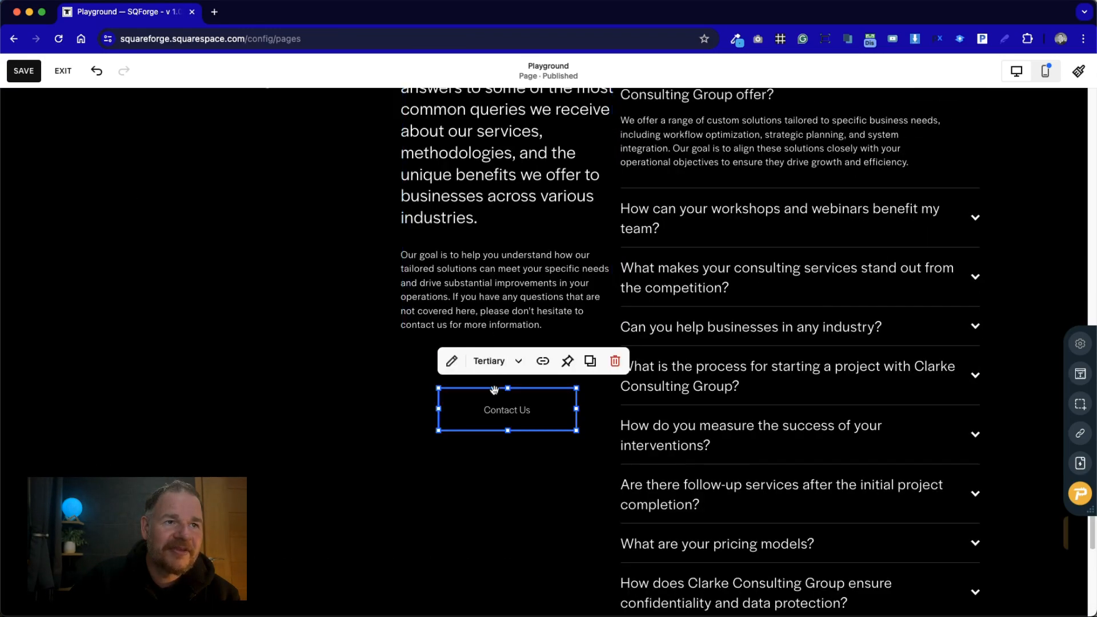
drag(491, 405, 456, 386)
scroll(497, 465, down, 5)
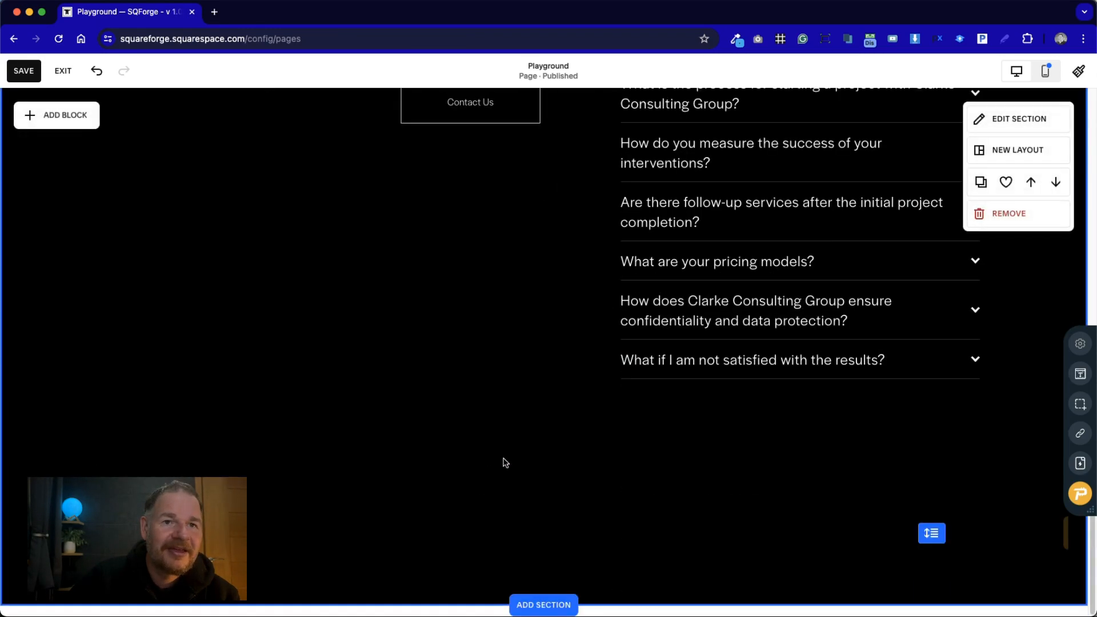
scroll(967, 350, up, 3)
click(967, 350)
scroll(372, 435, up, 5)
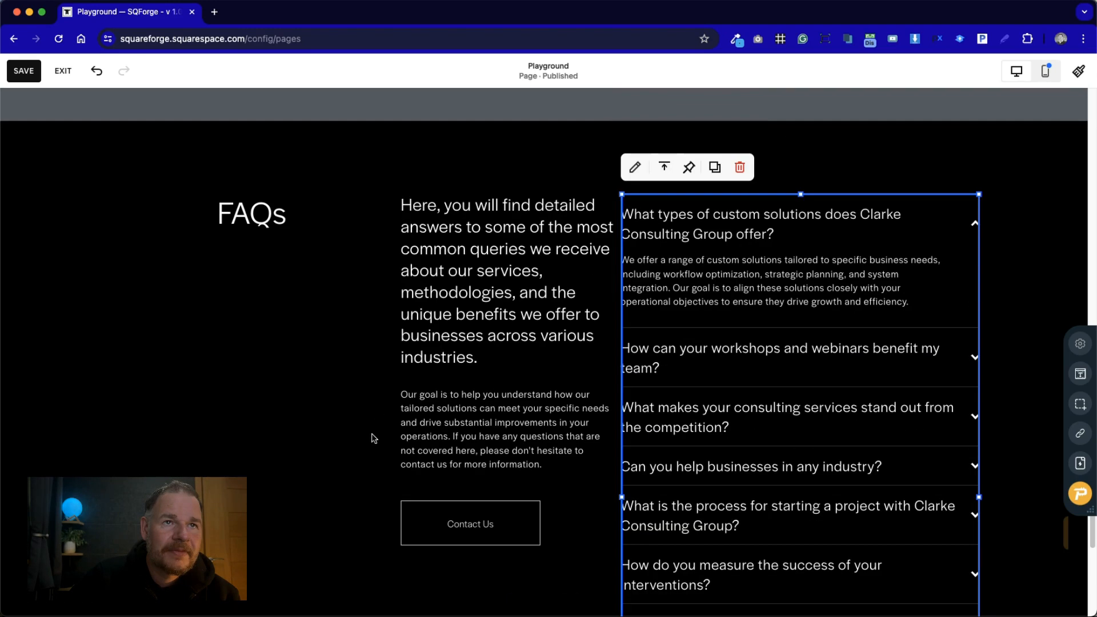
Shift the intro text and Contact Us button one column left, and narrow the FAQs heading block so it no longer overlaps them
drag(411, 393, 359, 397)
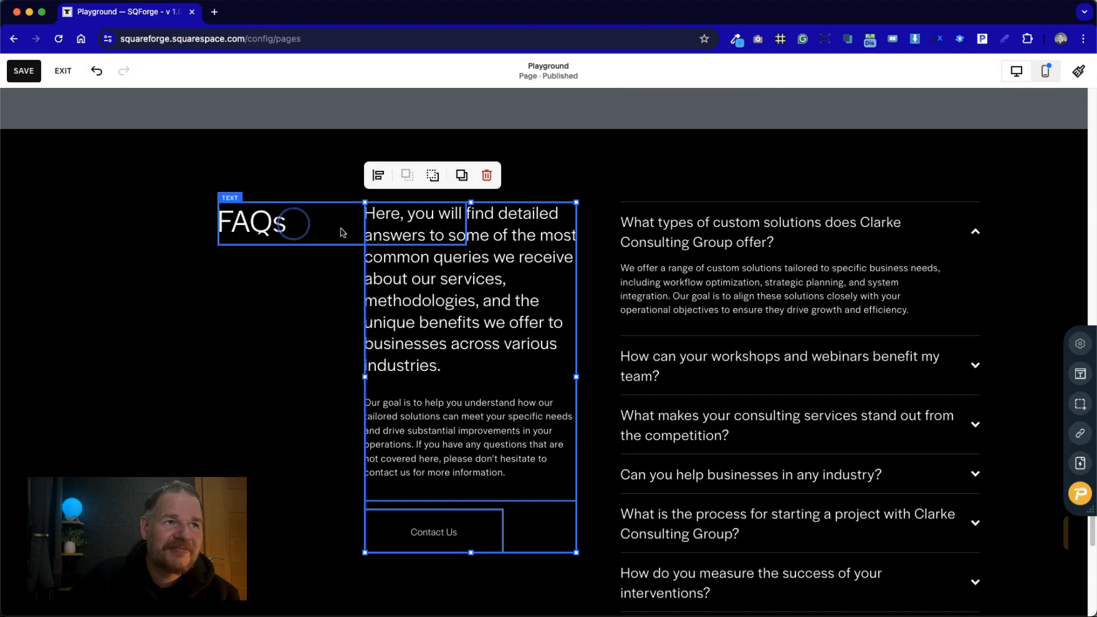
click(355, 217)
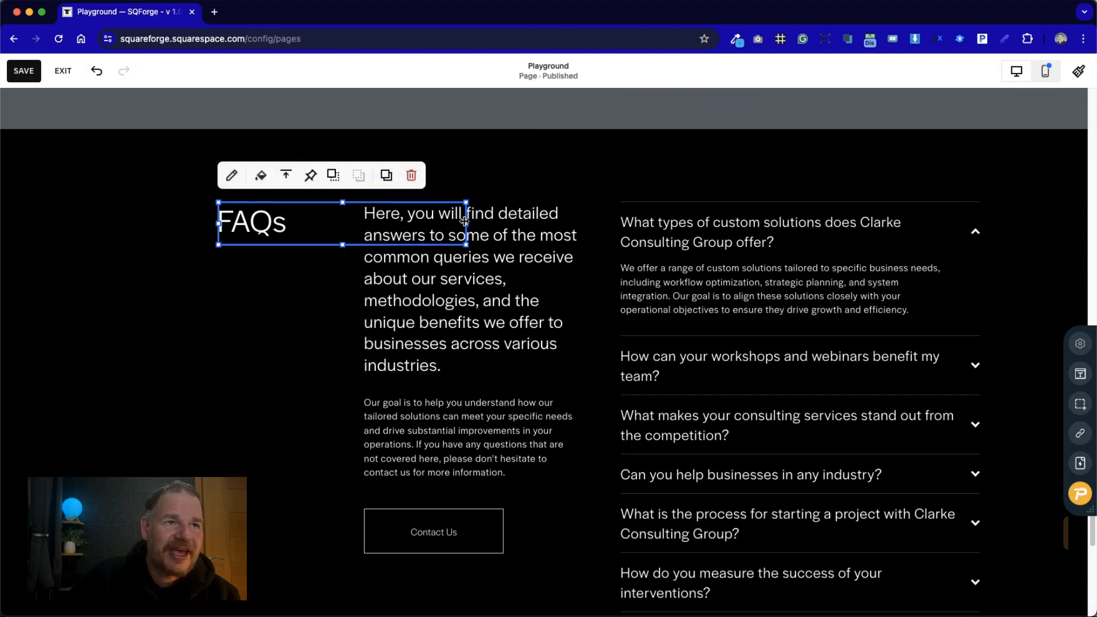
drag(463, 221, 344, 220)
click(310, 374)
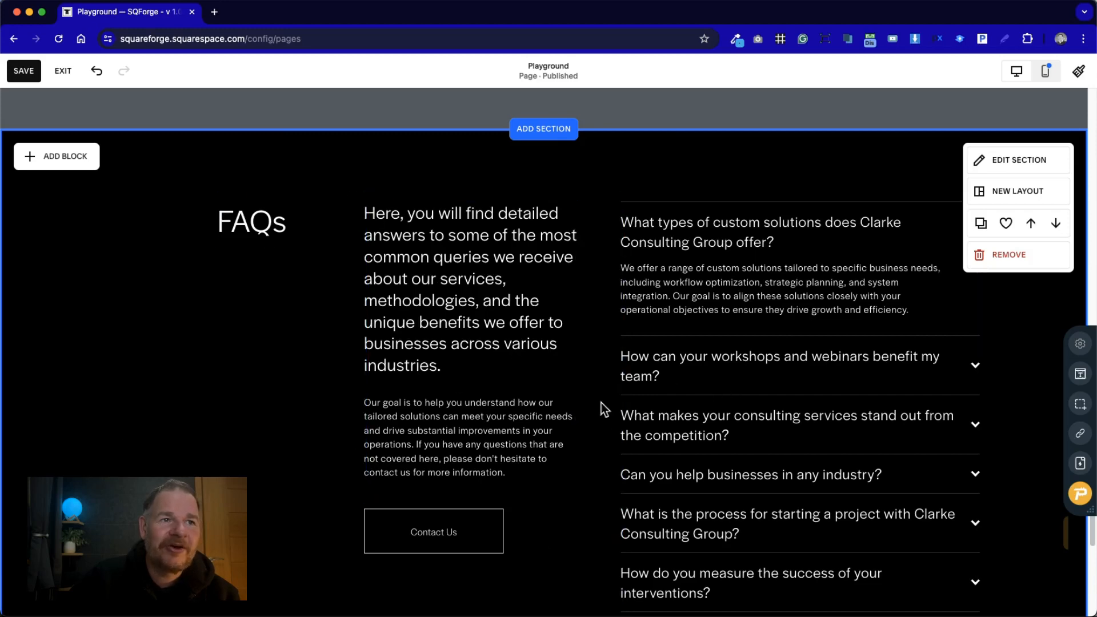
Insert the black FAQs section from the saved sections below the rearranged one and compare both layouts
scroll(290, 528, down, 5)
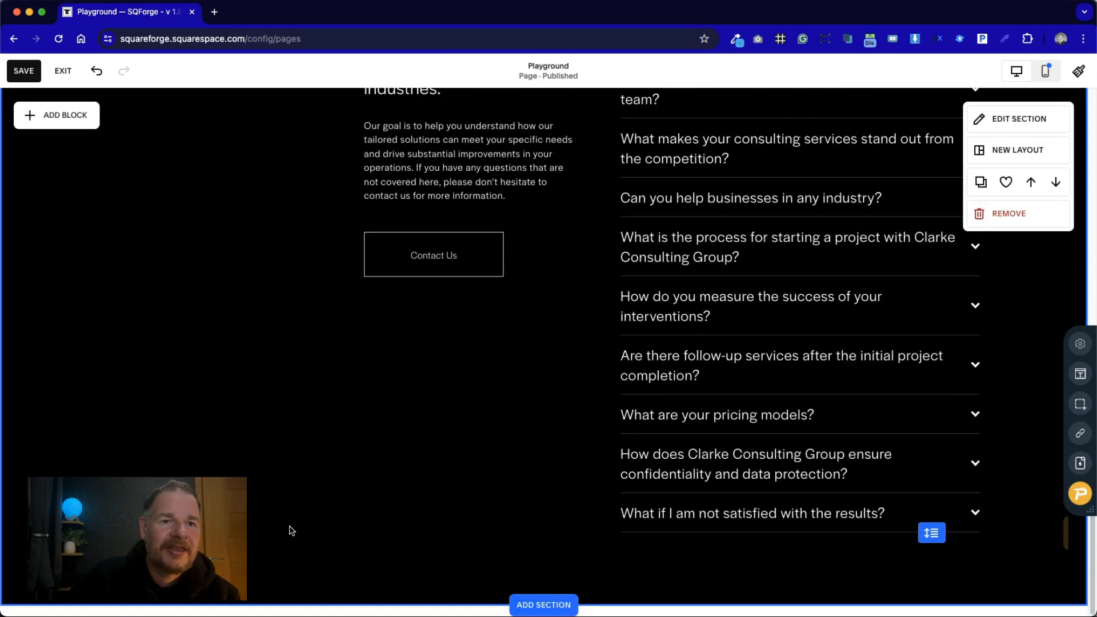
scroll(292, 530, up, 4)
scroll(291, 530, up, 4)
scroll(411, 543, down, 5)
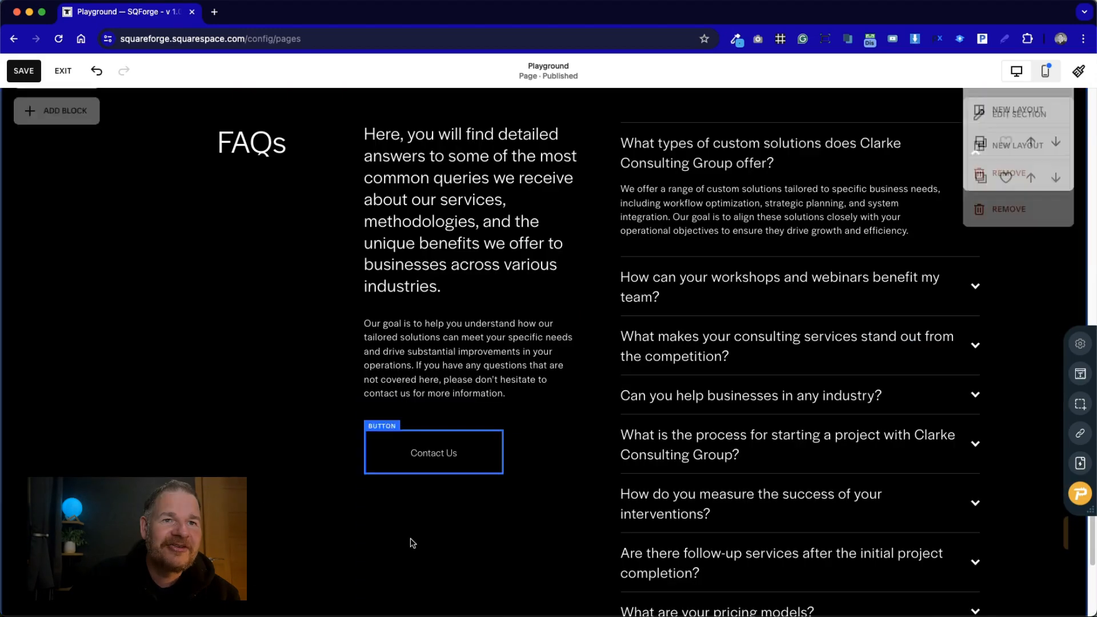
scroll(424, 500, down, 4)
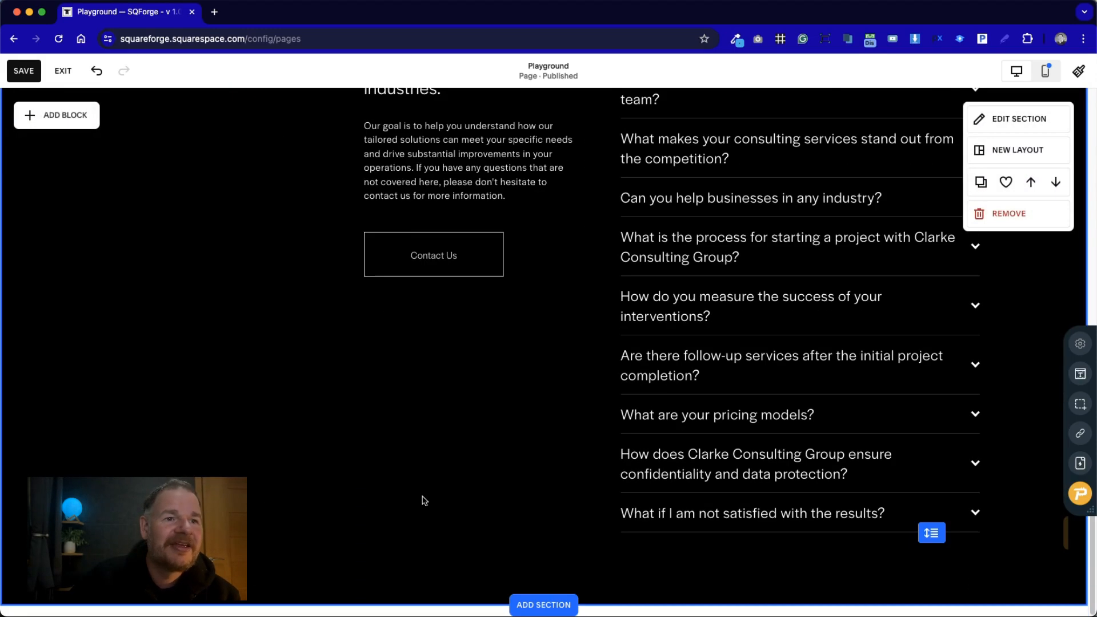
click(544, 605)
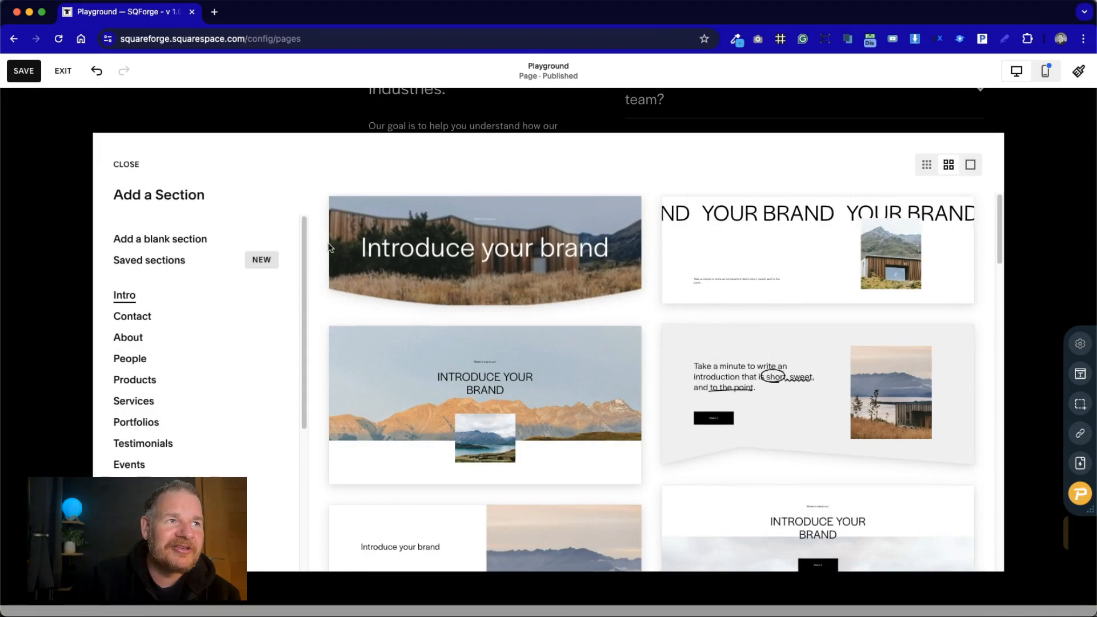
click(183, 258)
click(740, 269)
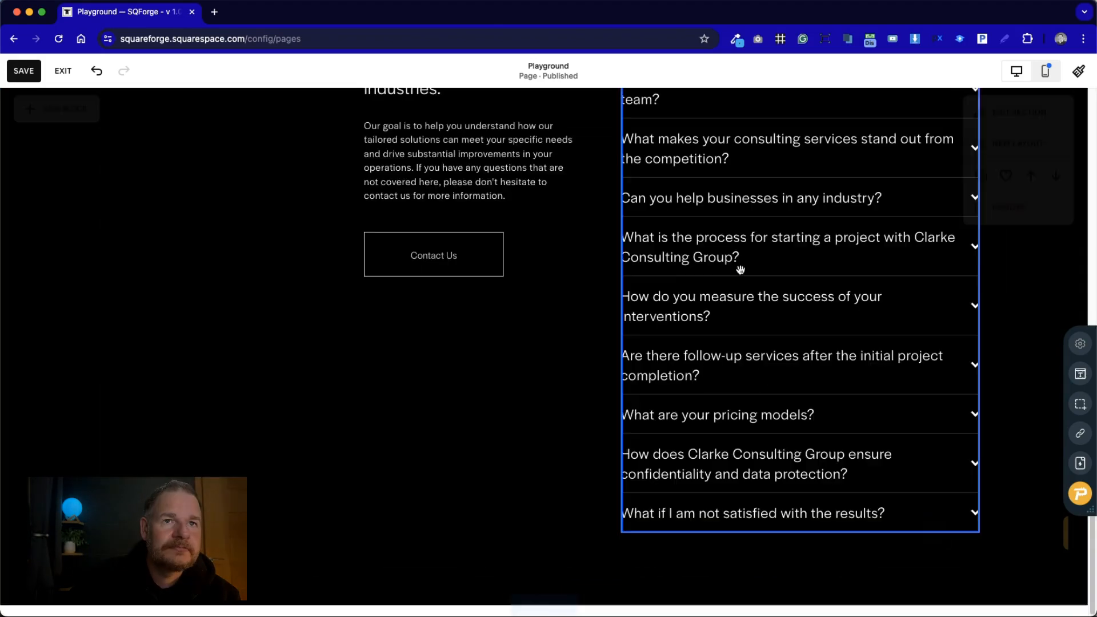
scroll(628, 391, up, 10)
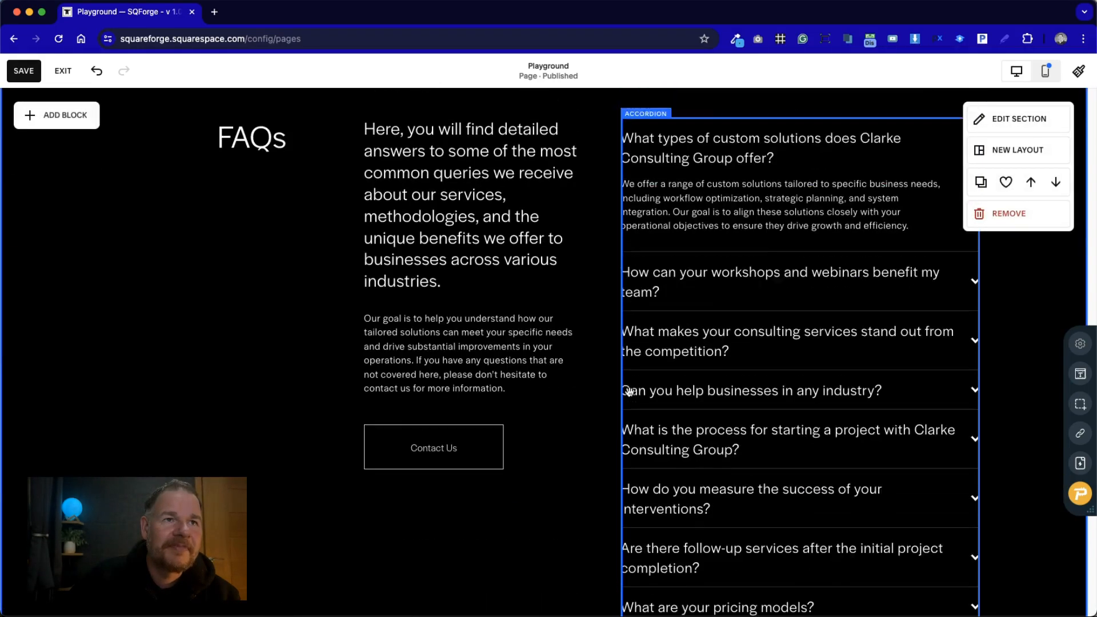
scroll(629, 391, down, 10)
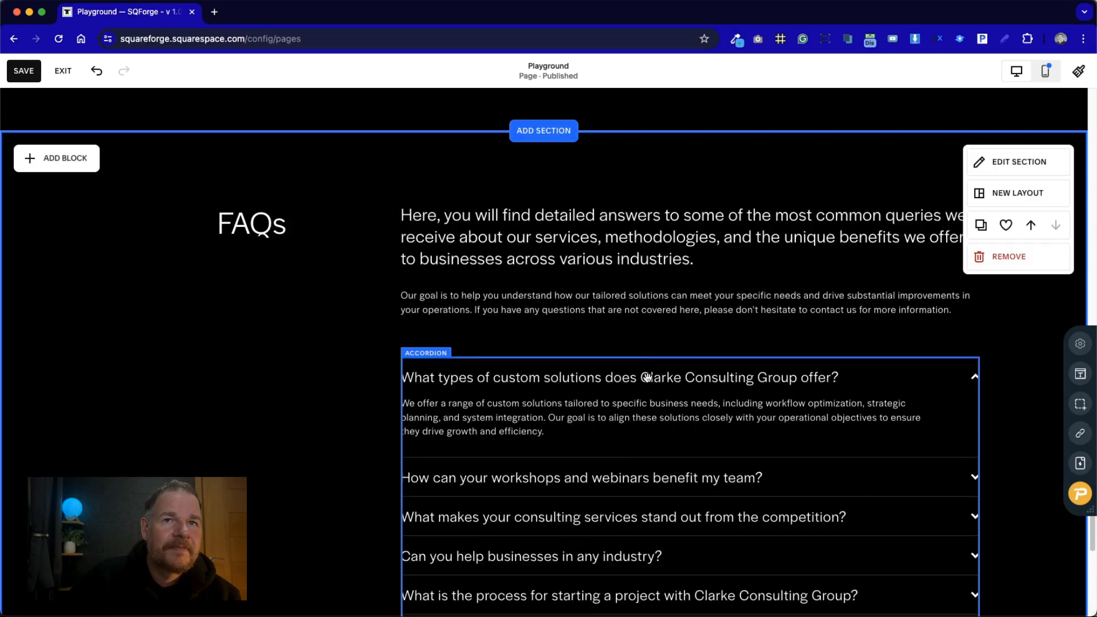
Remove the newly inserted FAQs section from the end of the page and review the rearranged section
click(1017, 257)
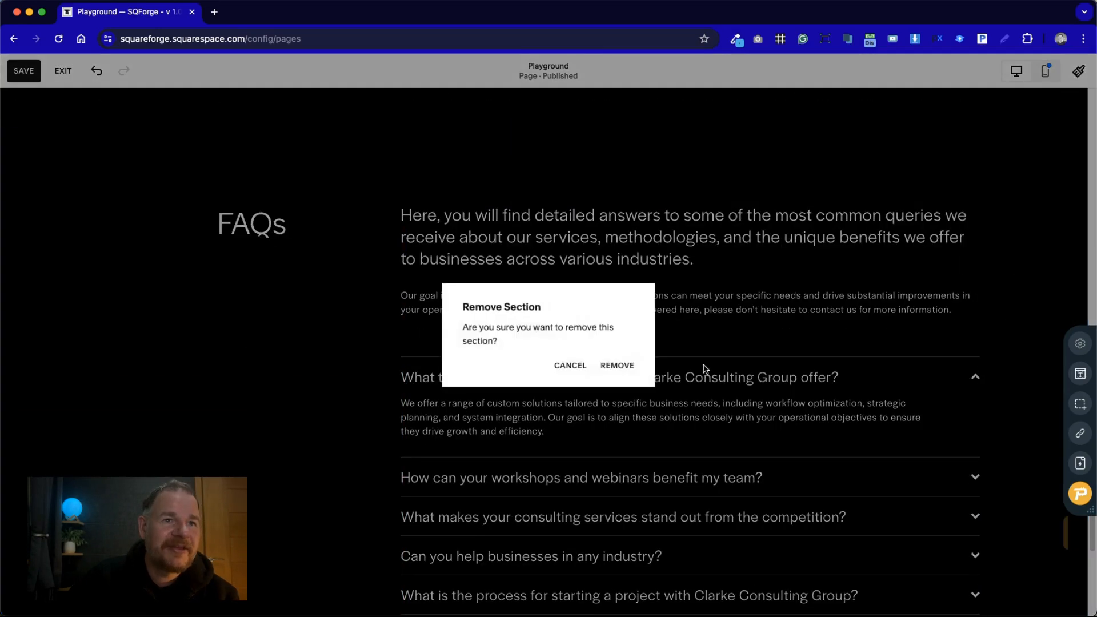
click(618, 366)
scroll(407, 294, up, 5)
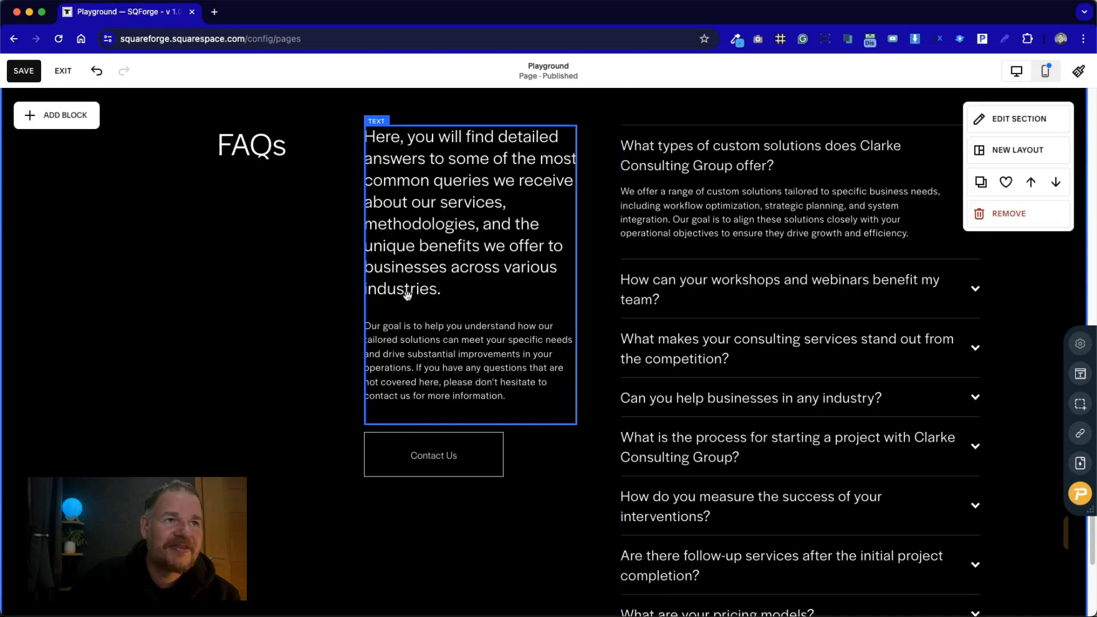
scroll(406, 297, up, 4)
scroll(406, 353, down, 5)
Switch to the mobile view and move the grey FAQs section's accordion slightly down from its intro text
scroll(407, 353, up, 17)
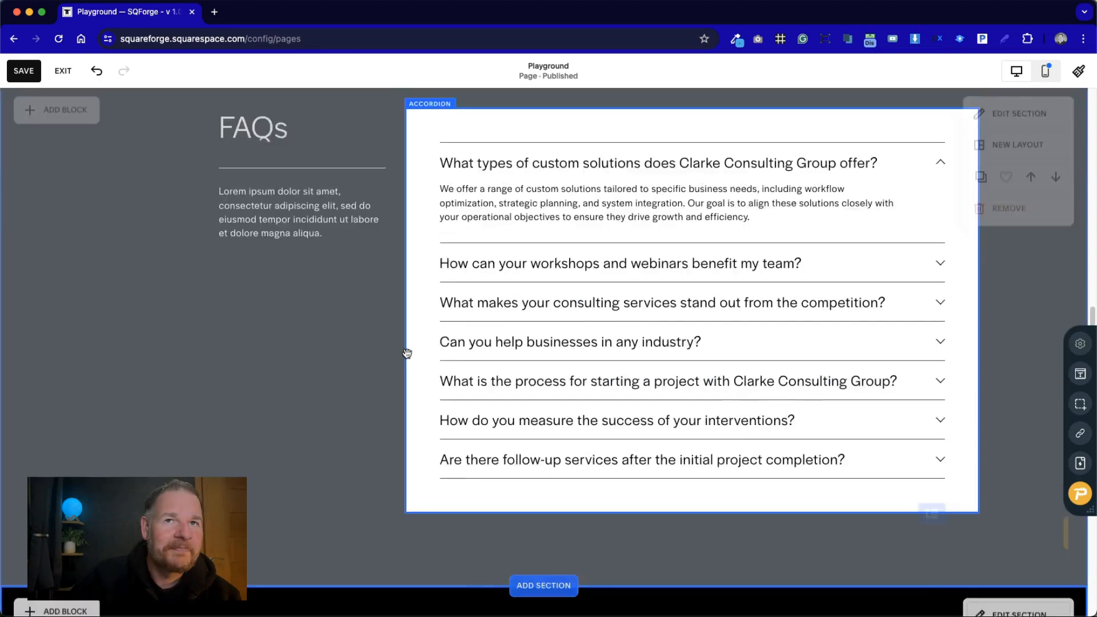
scroll(407, 353, up, 7)
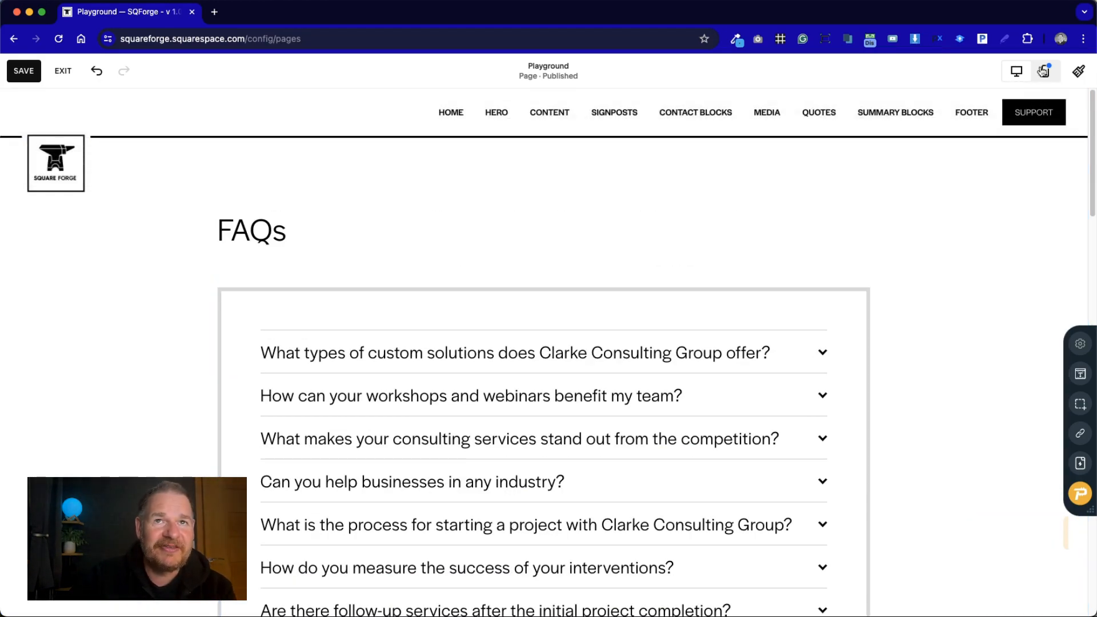
click(1044, 71)
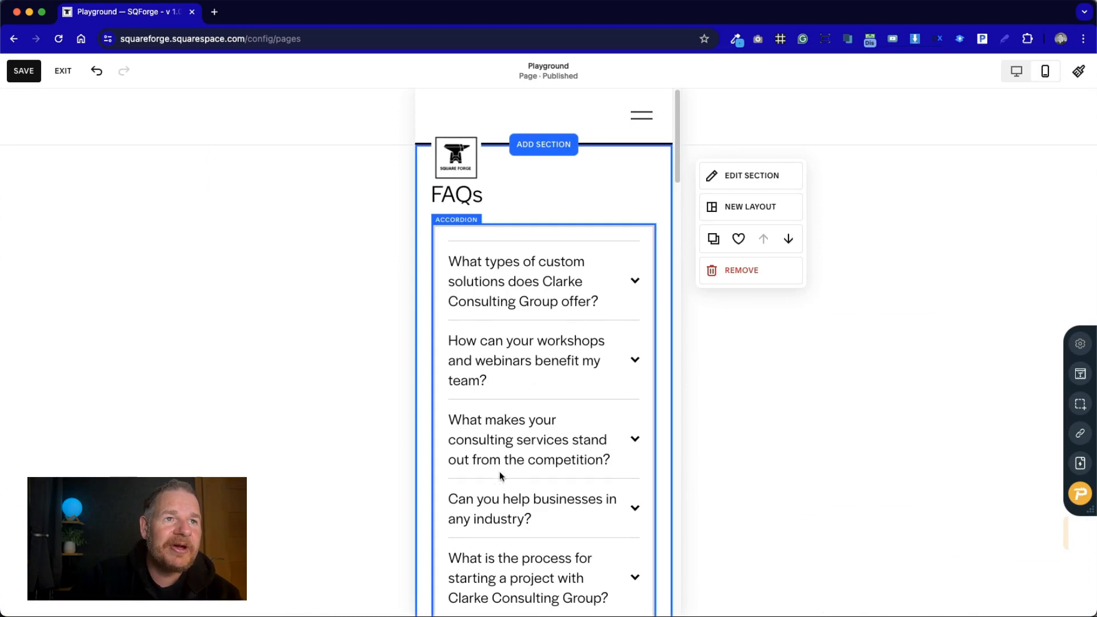
scroll(499, 471, down, 5)
scroll(499, 489, down, 15)
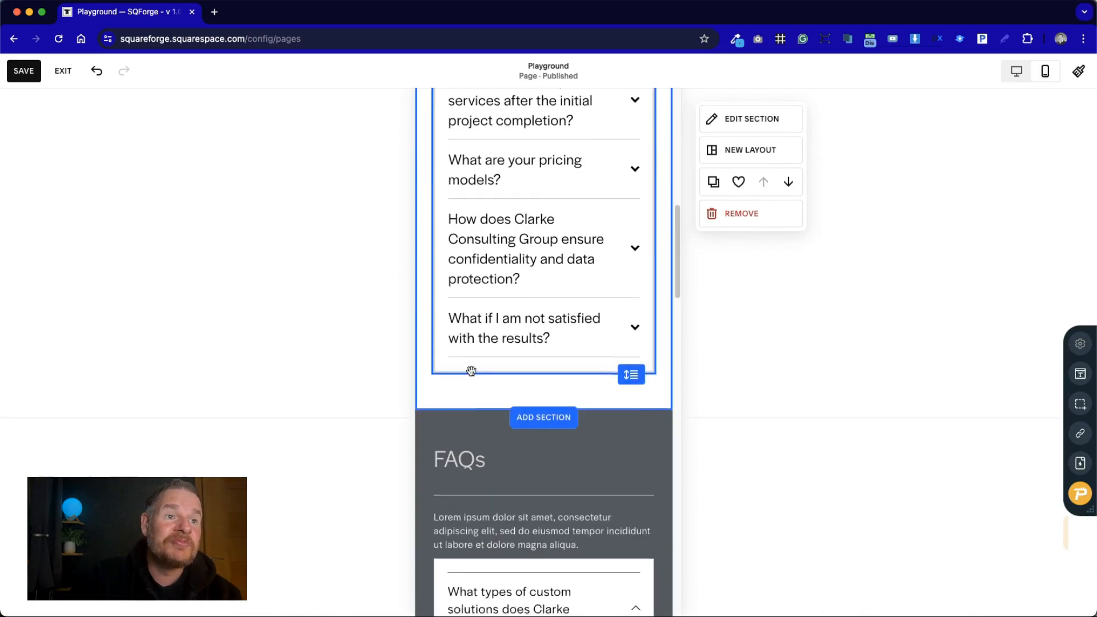
scroll(473, 358, up, 2)
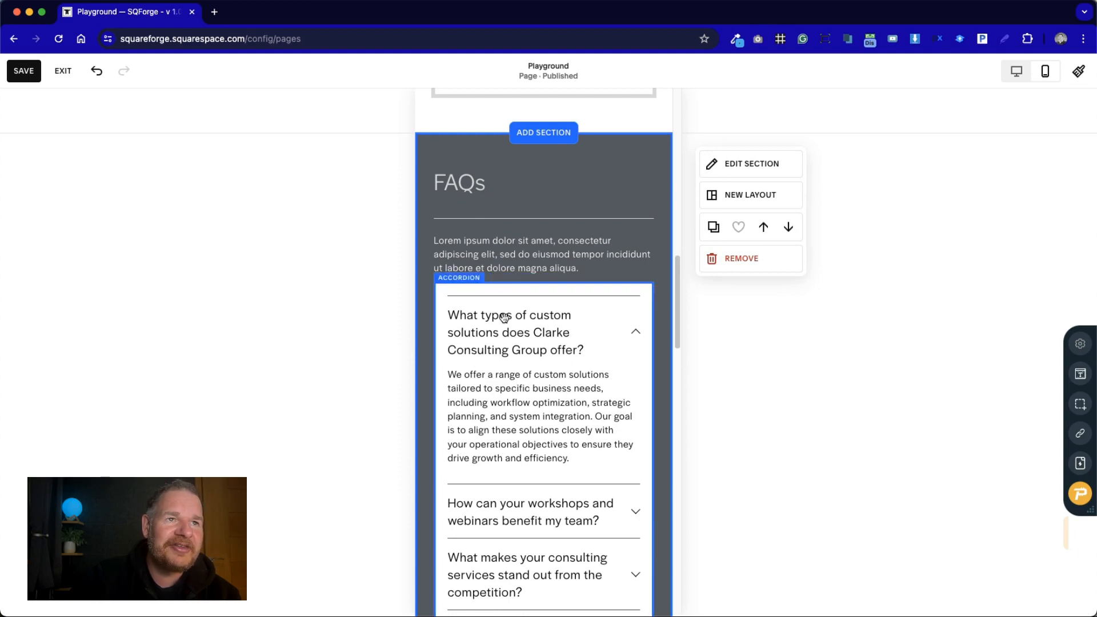
drag(511, 343, 512, 360)
In the black section's mobile layout, move the Contact Us button slightly down to add space beneath the accordion
scroll(561, 410, down, 8)
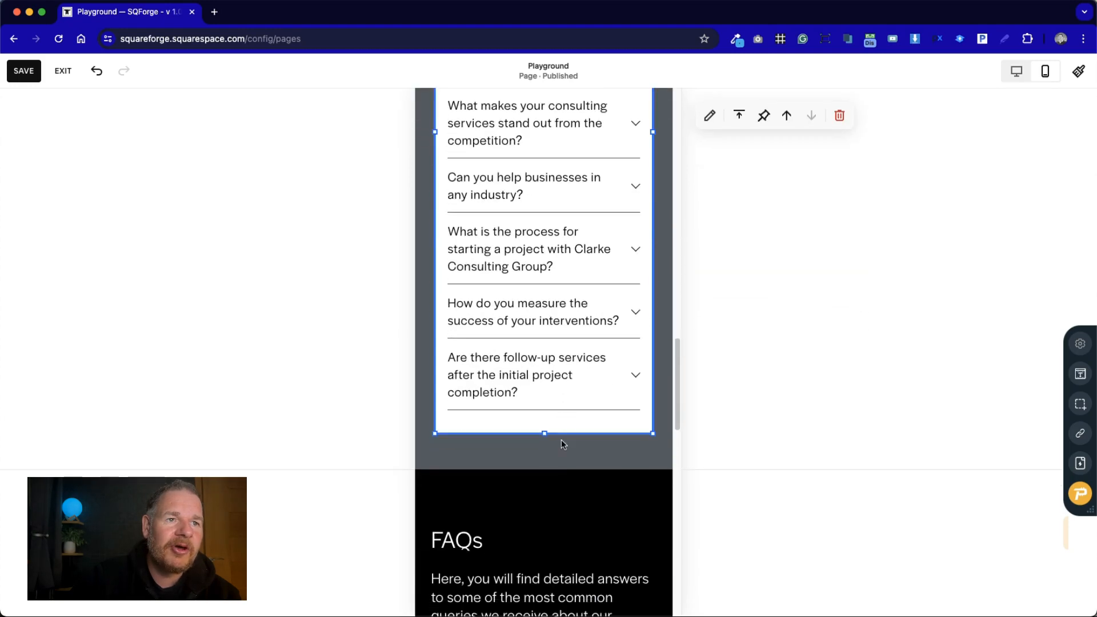
scroll(558, 453, down, 7)
scroll(559, 447, down, 10)
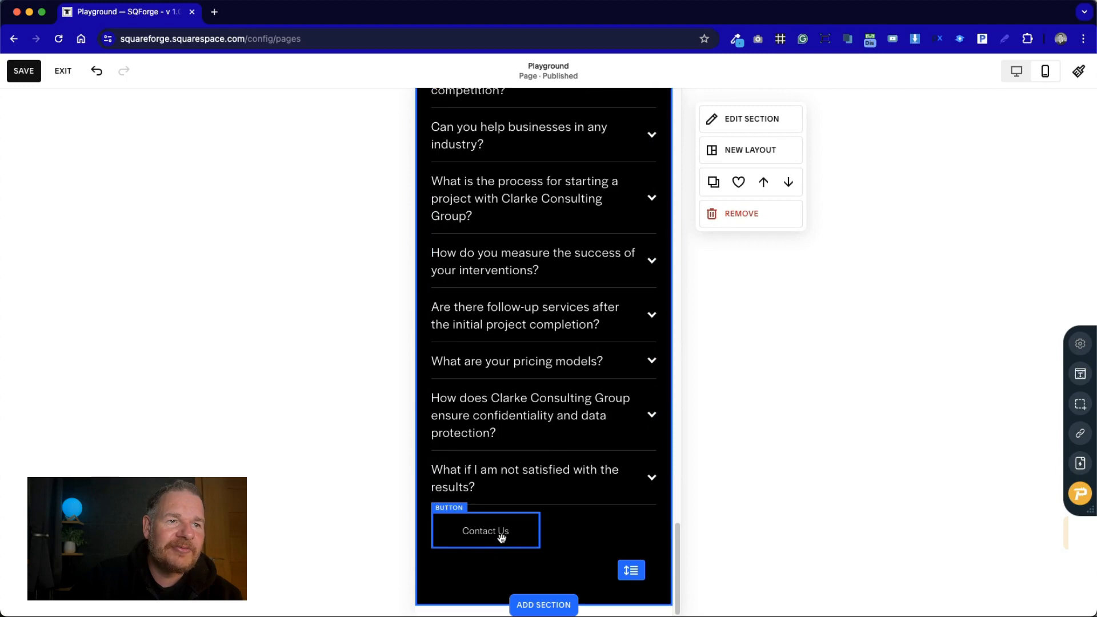
click(502, 537)
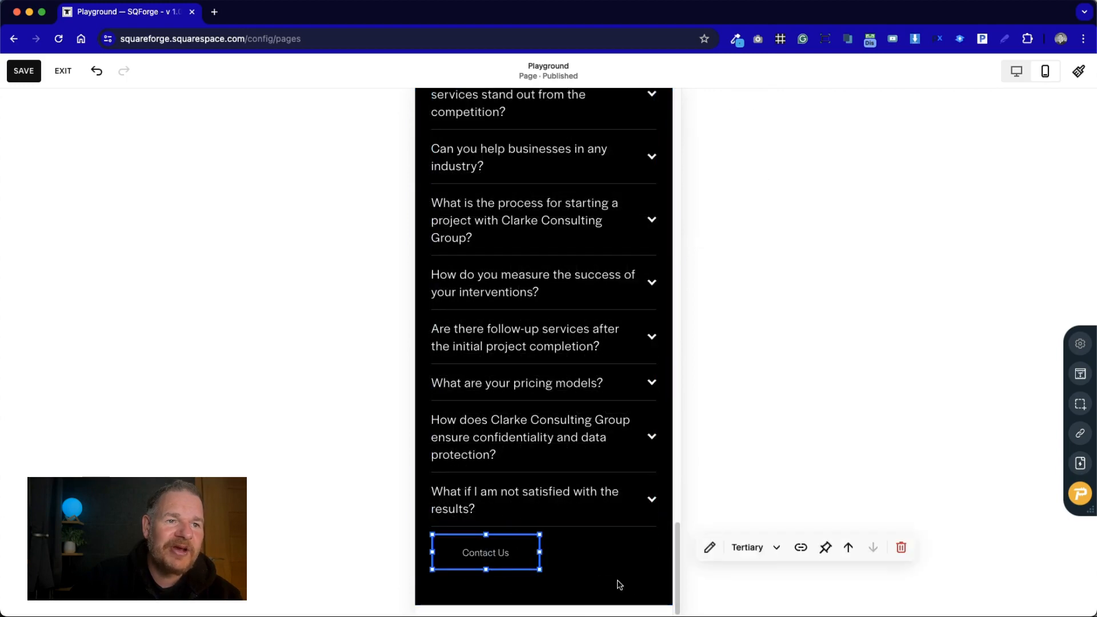
click(640, 582)
drag(497, 553, 497, 573)
Check the white bordered FAQs section's mobile layout and return to the desktop view
scroll(521, 510, up, 15)
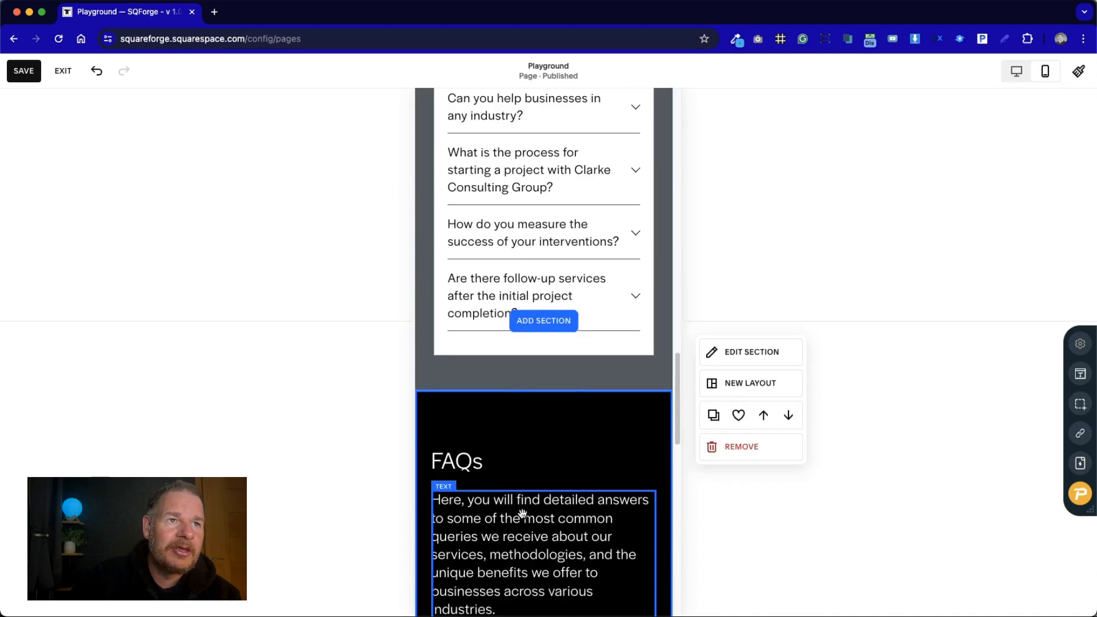
scroll(522, 513, up, 10)
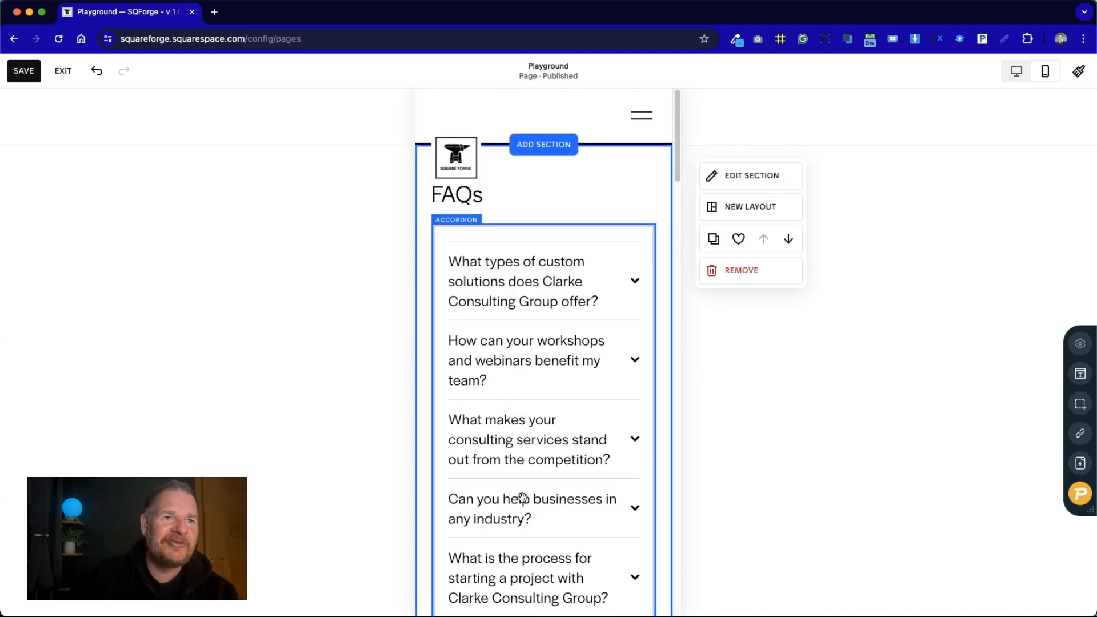
double_click(651, 237)
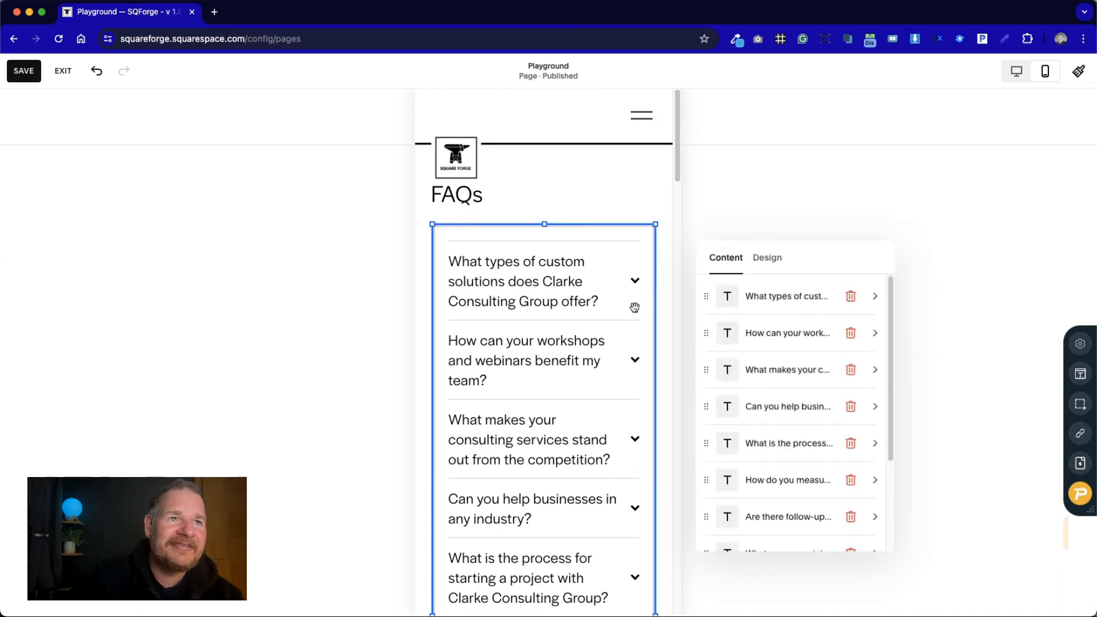
click(630, 199)
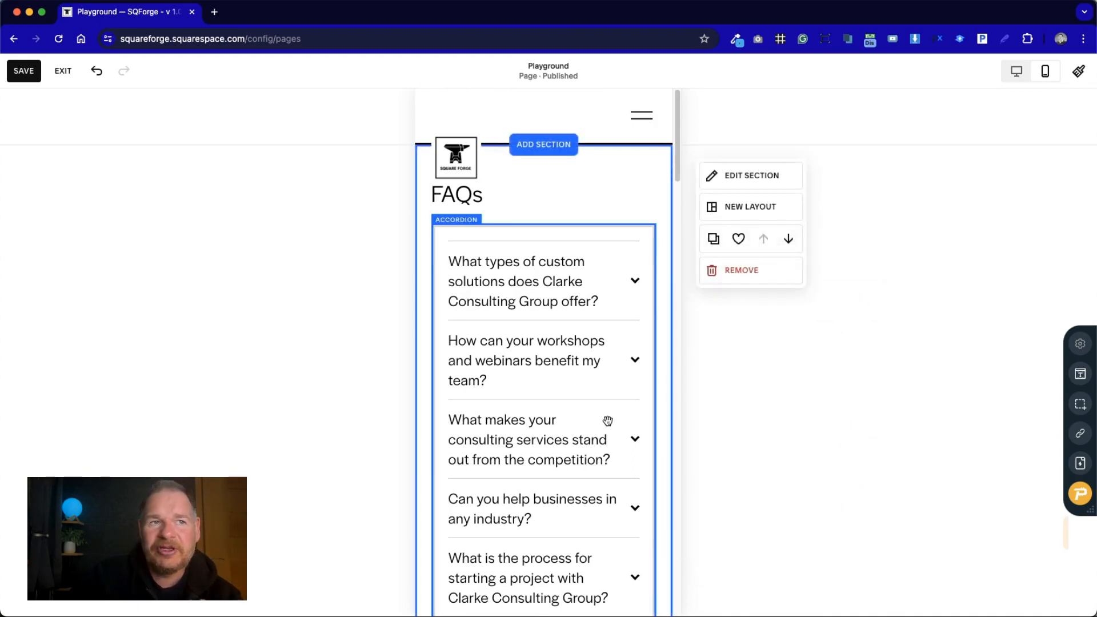
scroll(603, 421, down, 5)
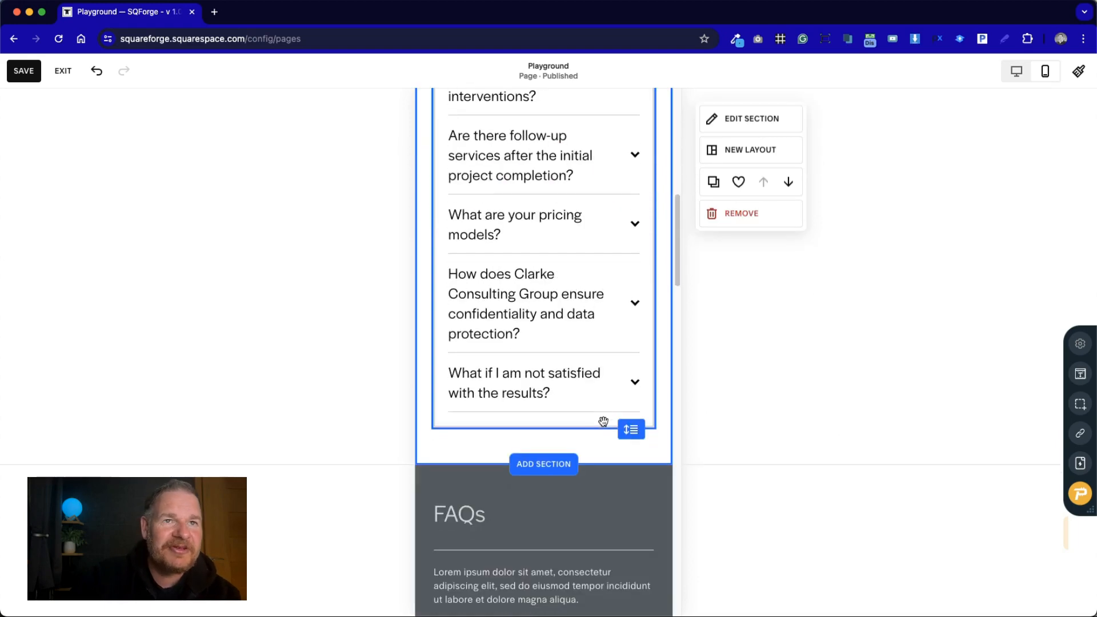
click(1016, 71)
scroll(762, 434, down, 6)
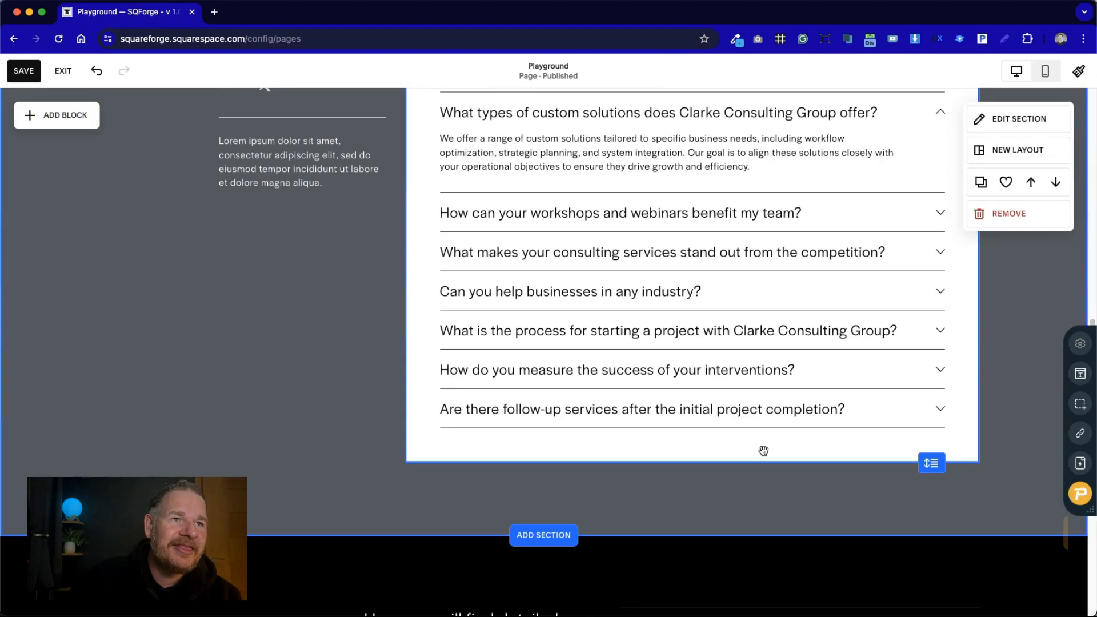